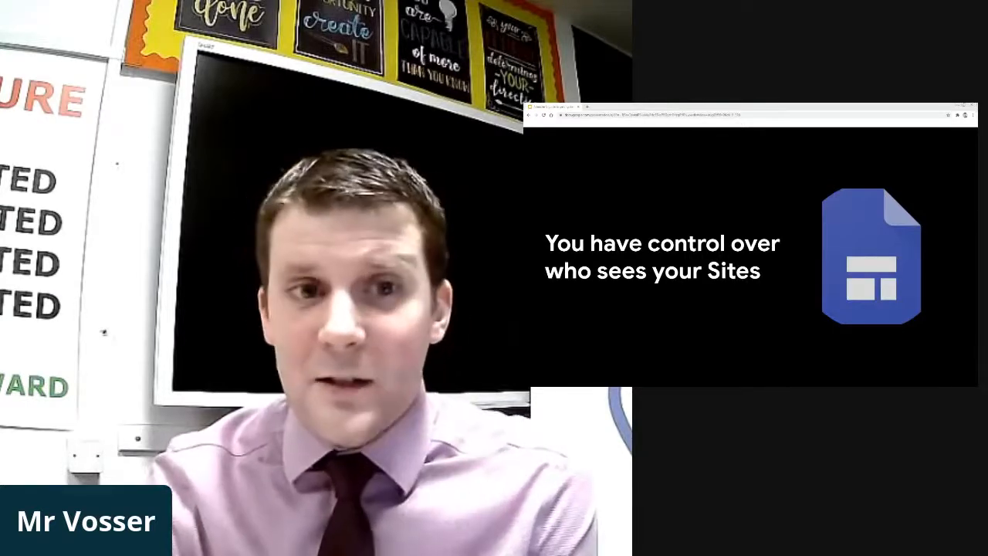
Step: Switch to the browser and open Google Drive from the Google apps launcher, dismissing the tip
{"action": "key", "text": "Right"}
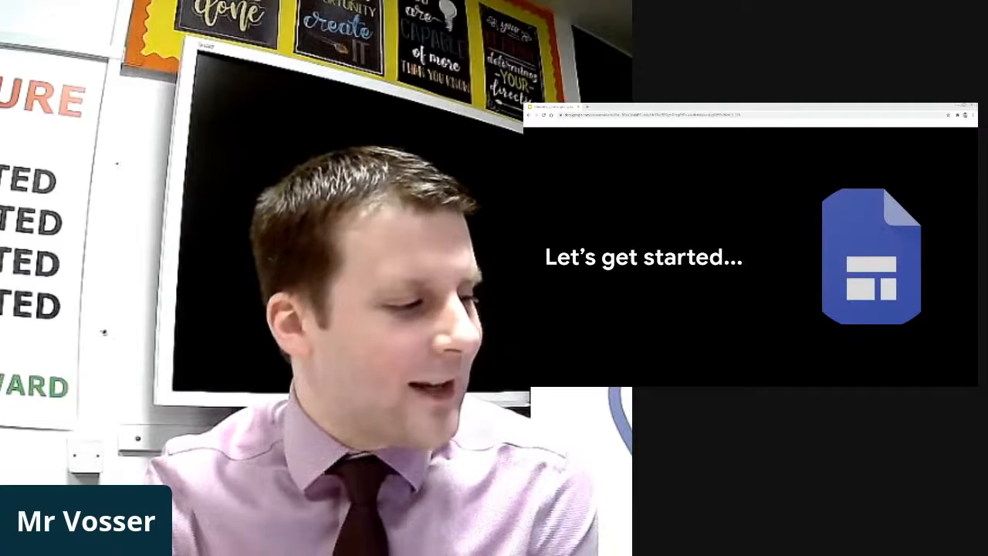
{"action": "key", "text": "alt+Tab"}
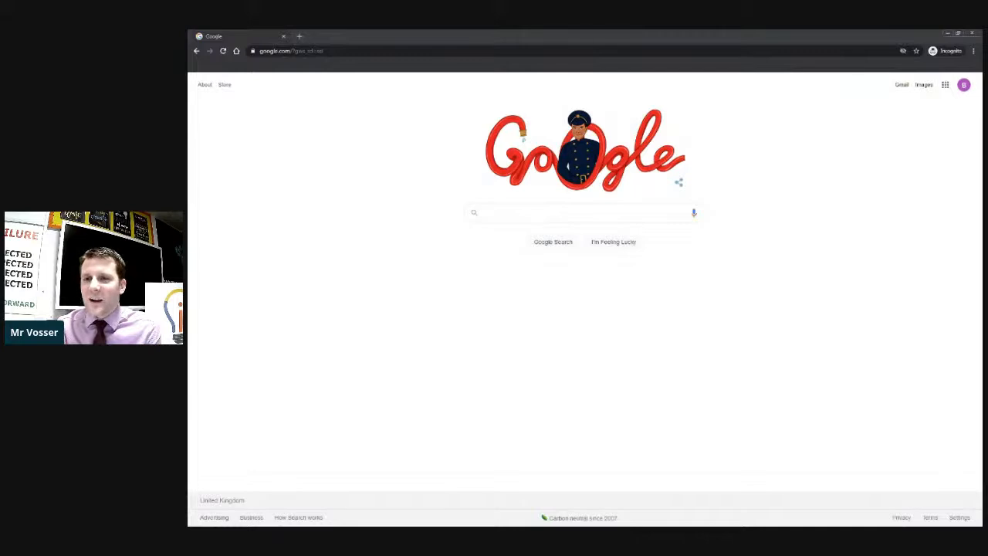
{"action": "left_click", "coordinate": [944, 85]}
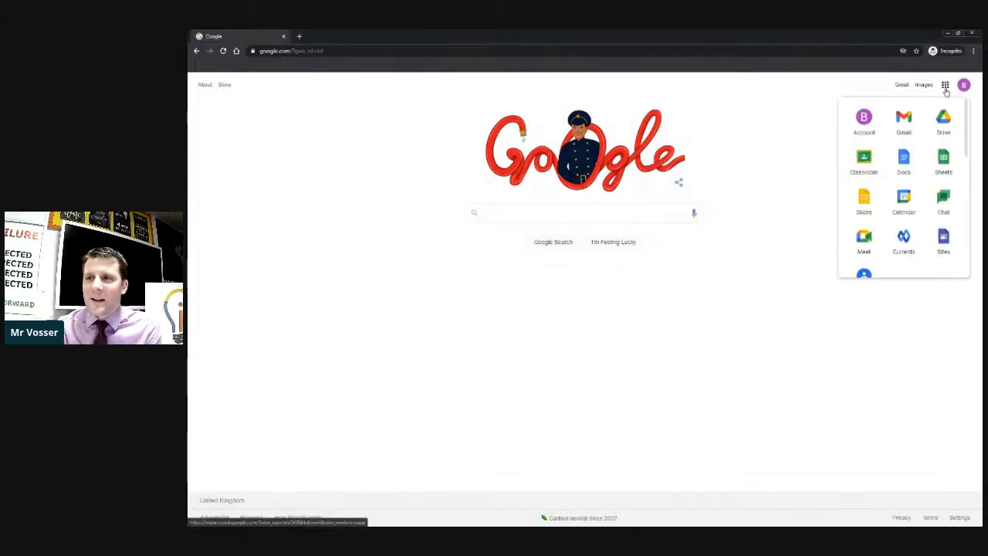
{"action": "left_click", "coordinate": [942, 122]}
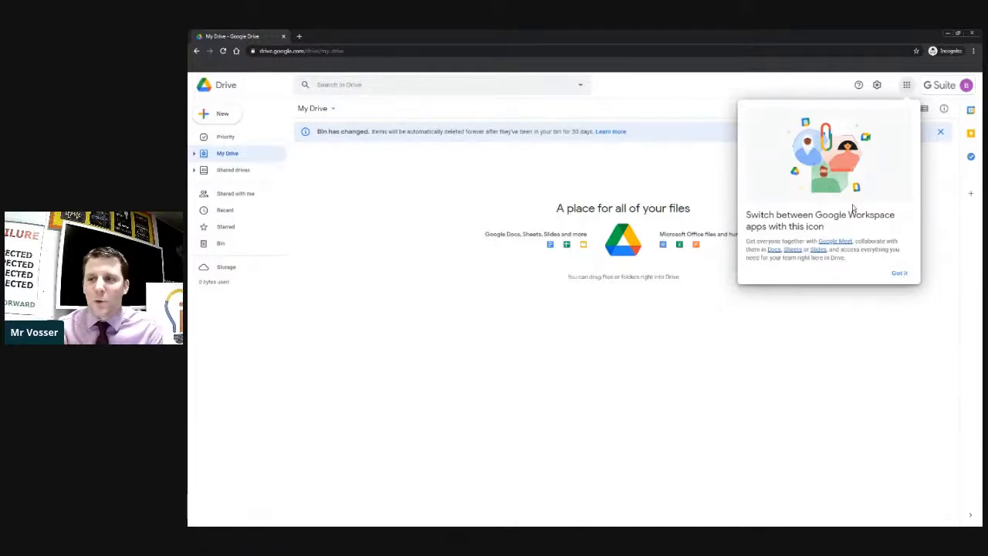
{"action": "left_click", "coordinate": [899, 273]}
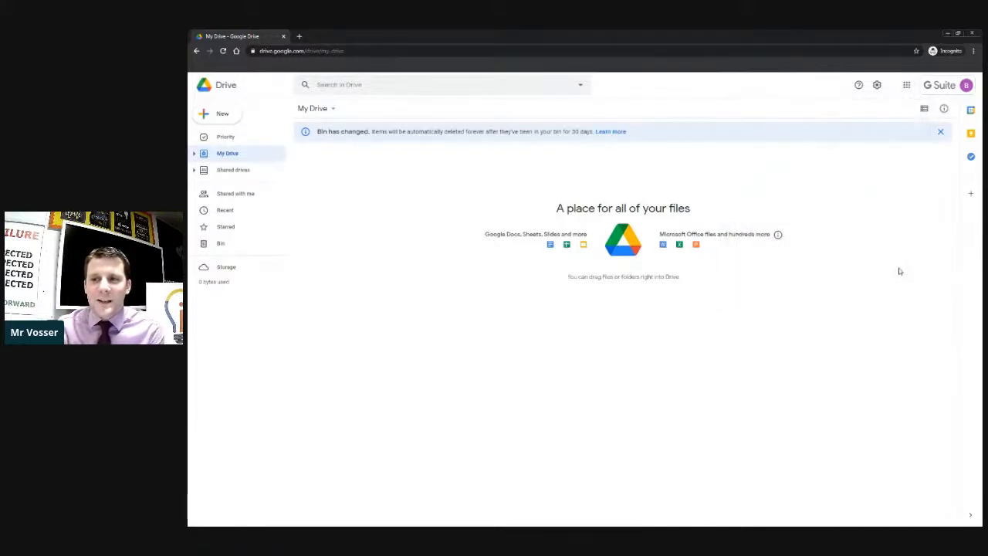
Step: Open Google Sites from the Google apps launcher and dismiss the welcome dialog
{"action": "left_click", "coordinate": [222, 116]}
{"action": "mouse_move", "coordinate": [249, 226]}
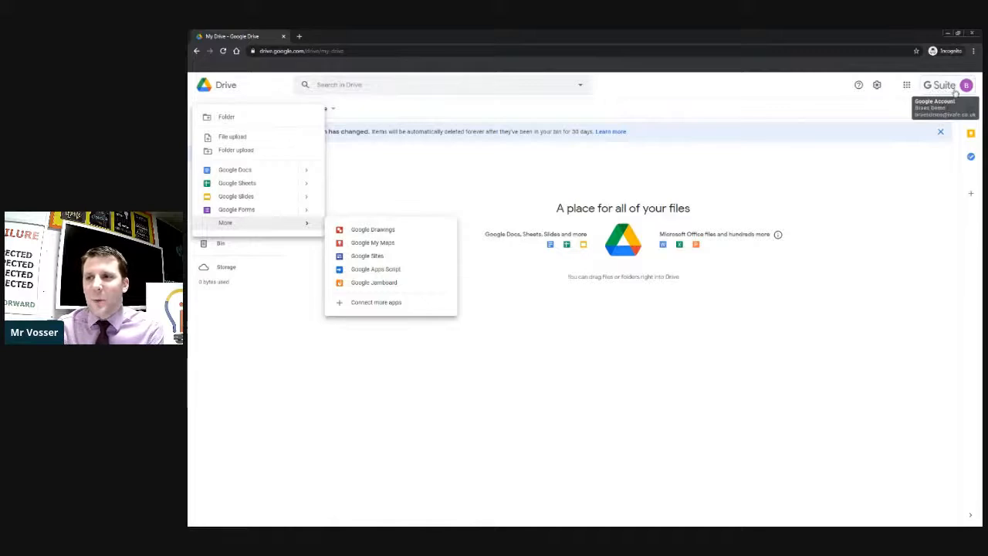
{"action": "left_click", "coordinate": [907, 86]}
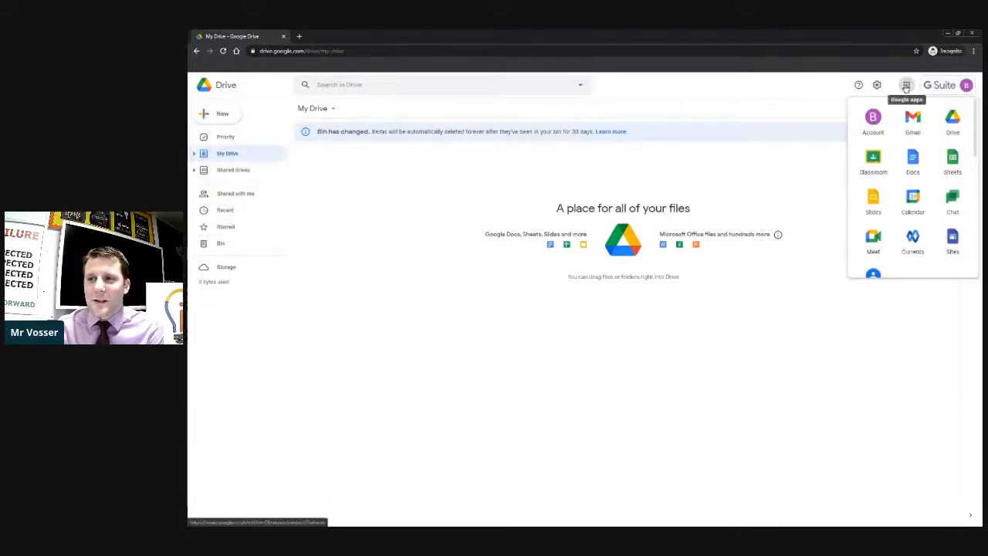
{"action": "left_click", "coordinate": [951, 241]}
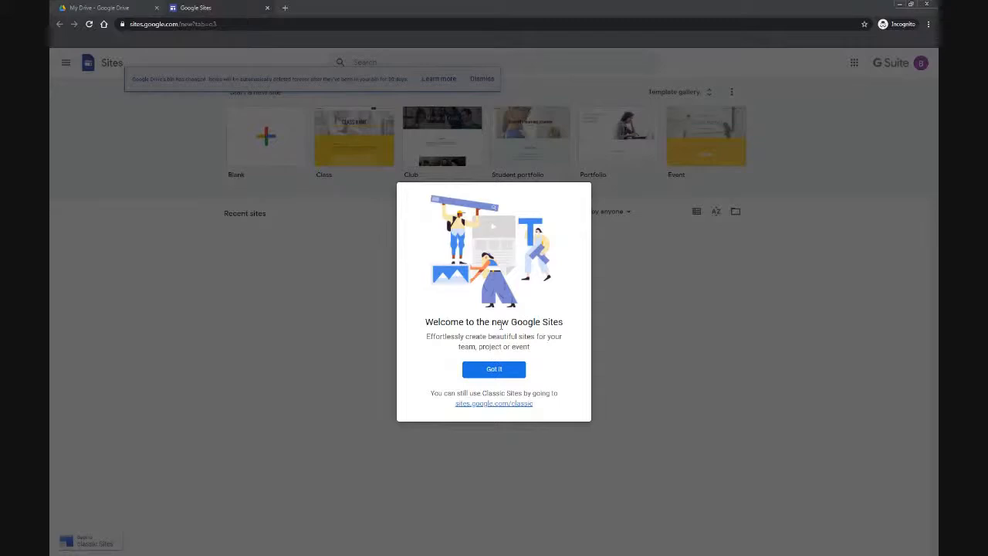
{"action": "left_click", "coordinate": [508, 370]}
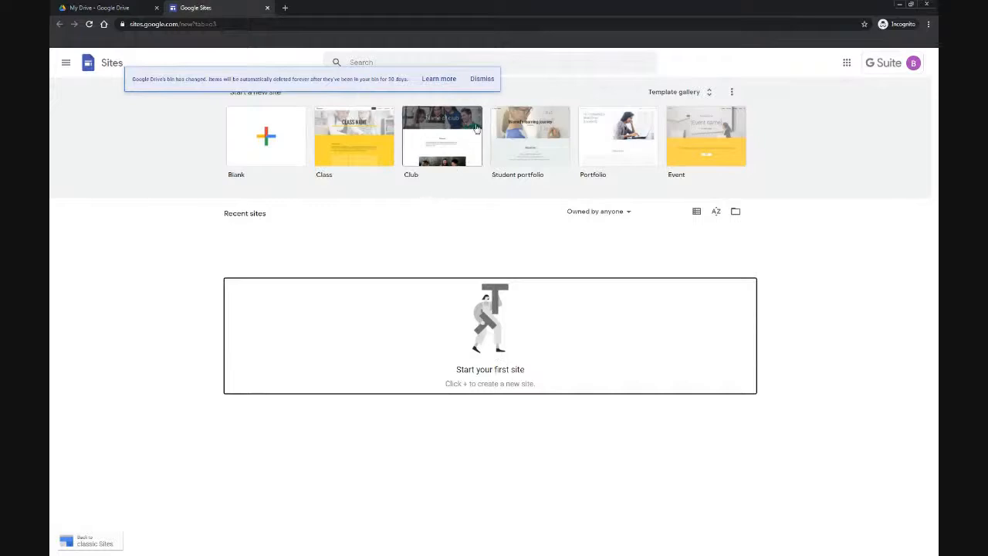
Step: Dismiss the notice and browse the available site templates in the template gallery
{"action": "left_click", "coordinate": [486, 85]}
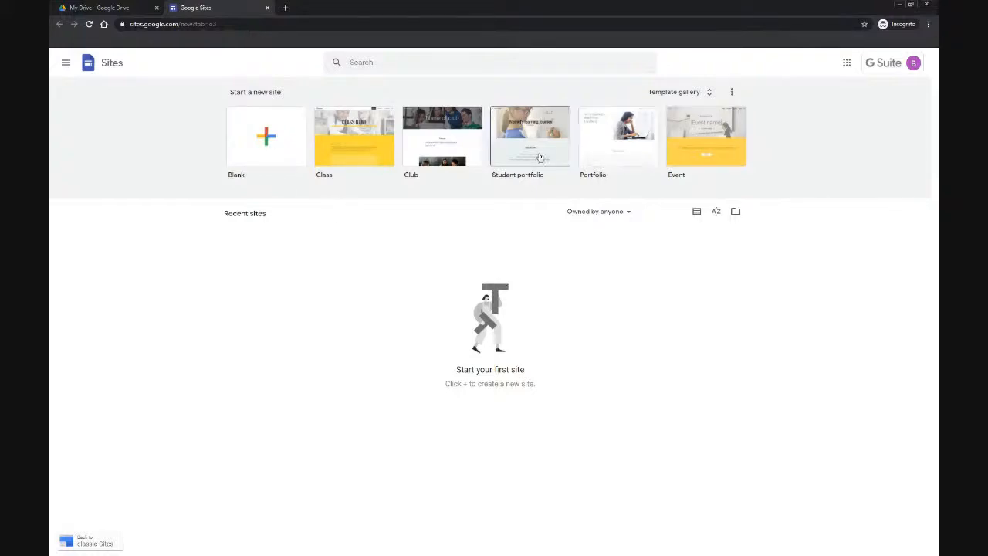
{"action": "left_click", "coordinate": [694, 92]}
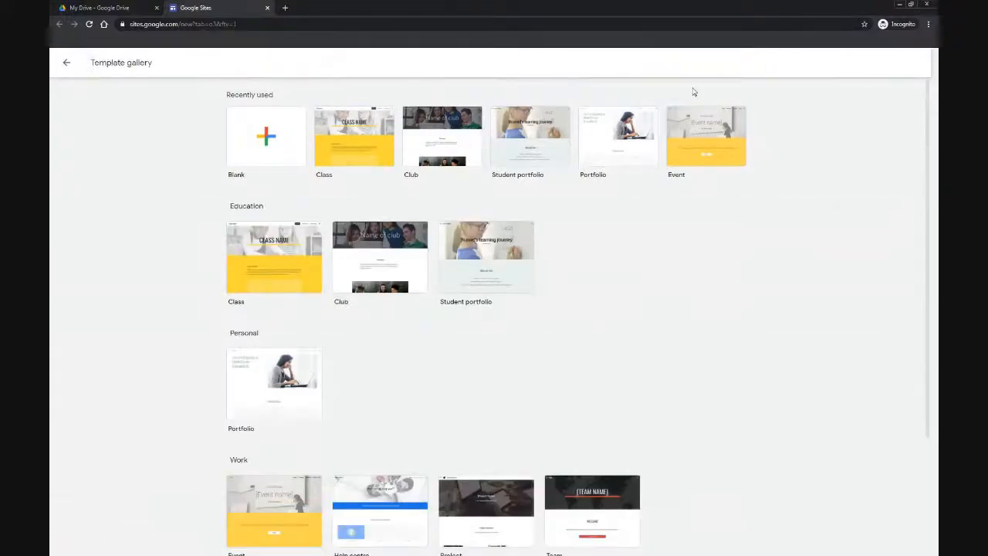
{"action": "scroll", "coordinate": [618, 161], "scroll_direction": "down", "scroll_amount": 3}
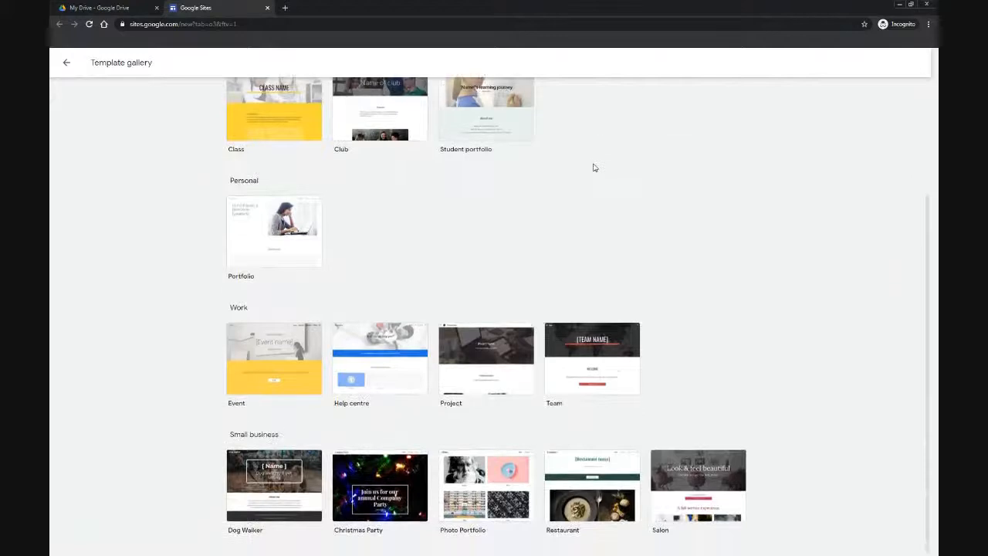
{"action": "scroll", "coordinate": [582, 179], "scroll_direction": "up", "scroll_amount": 3}
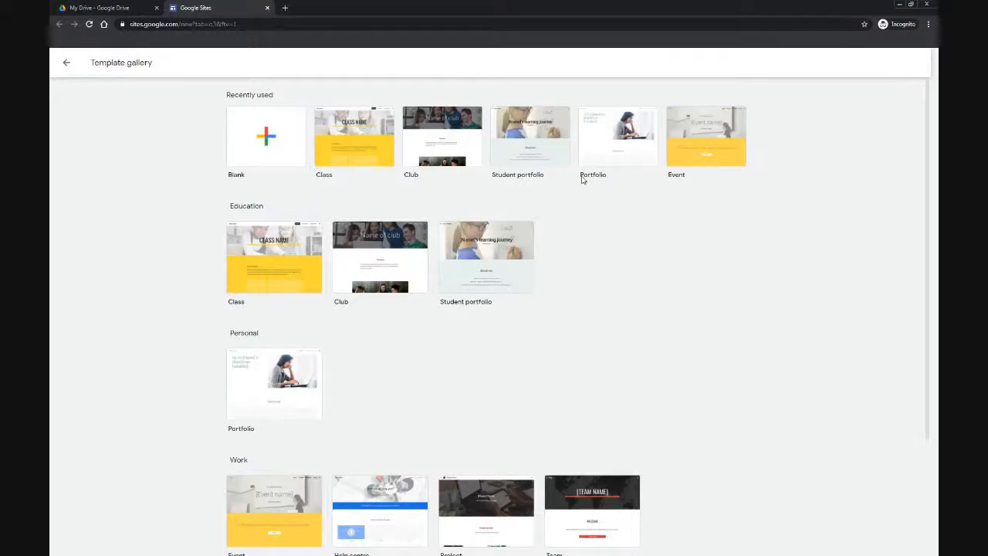
Step: Create a blank site, skip the tour, and enter Blended learning as the site name
{"action": "left_click", "coordinate": [283, 145]}
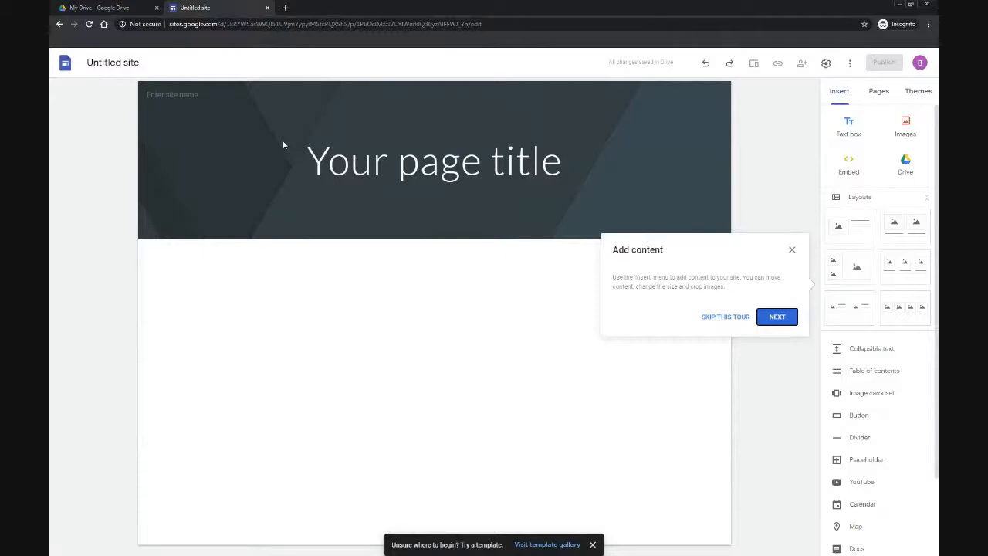
{"action": "left_click", "coordinate": [716, 321]}
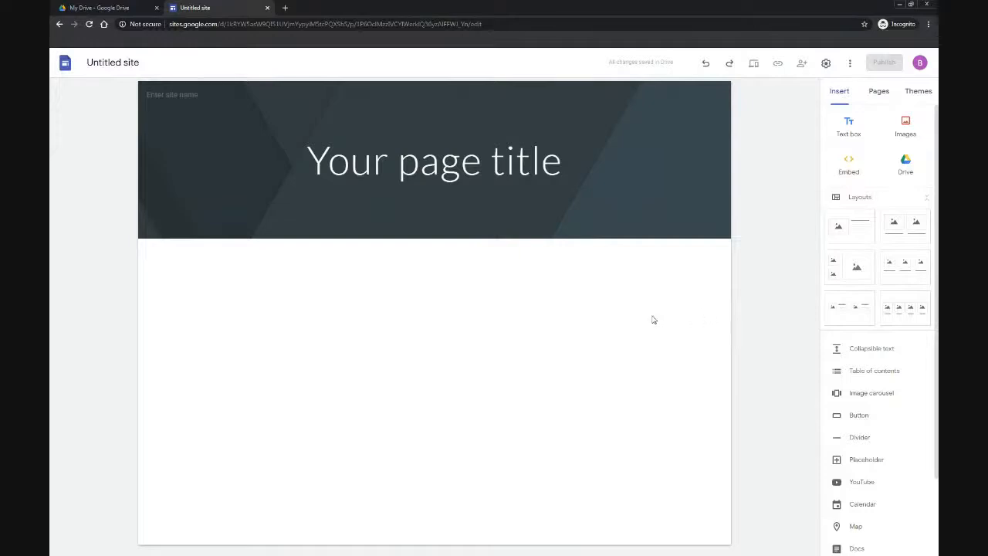
{"action": "mouse_move", "coordinate": [245, 181]}
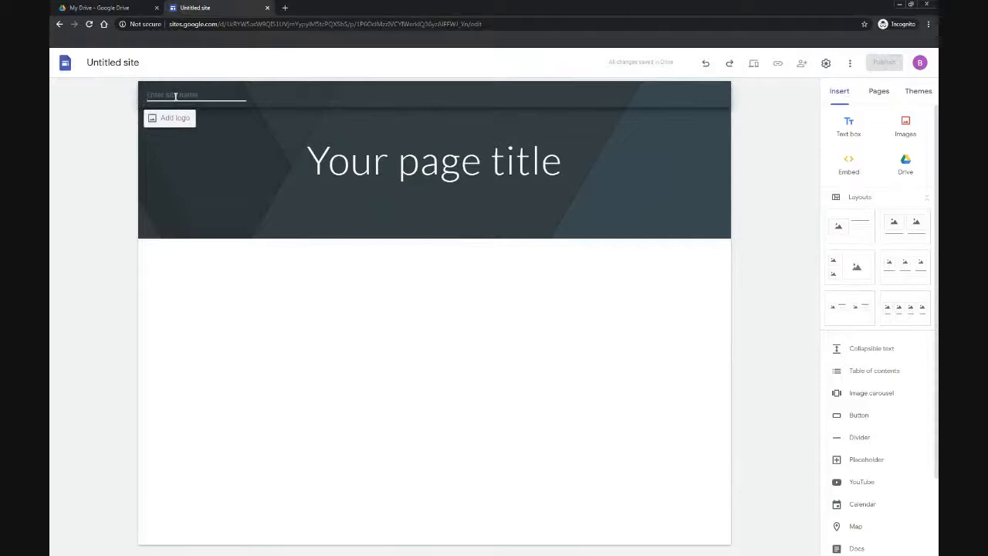
{"action": "type", "text": "Blended learning"}
{"action": "left_click", "coordinate": [218, 135]}
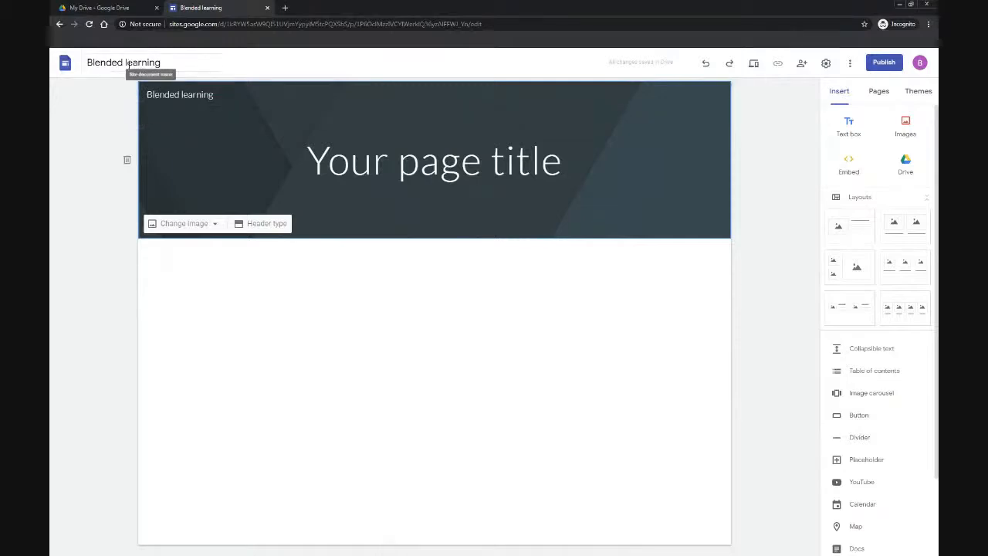
Step: Check the Drive tab for the new site file and return to the site editor
{"action": "left_click", "coordinate": [98, 7]}
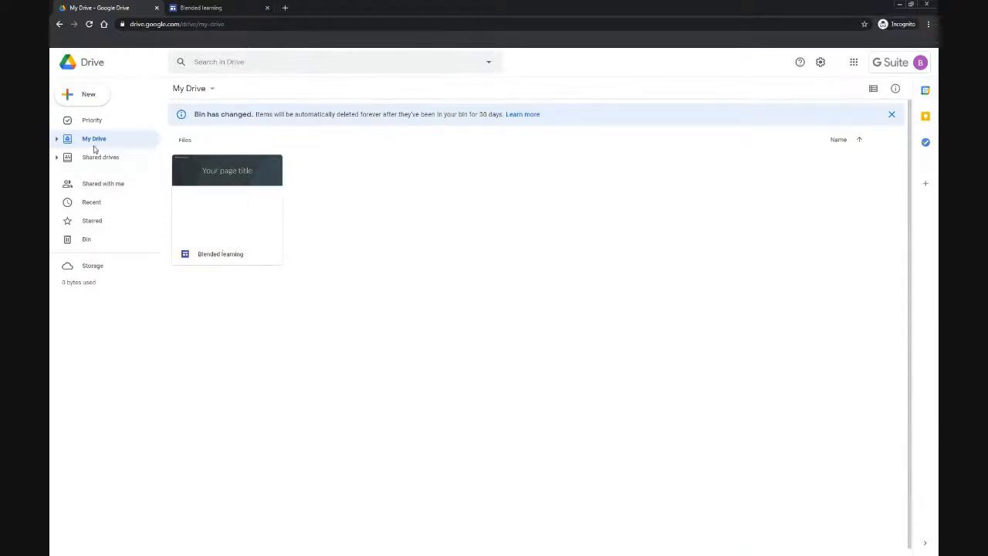
{"action": "left_click", "coordinate": [211, 10]}
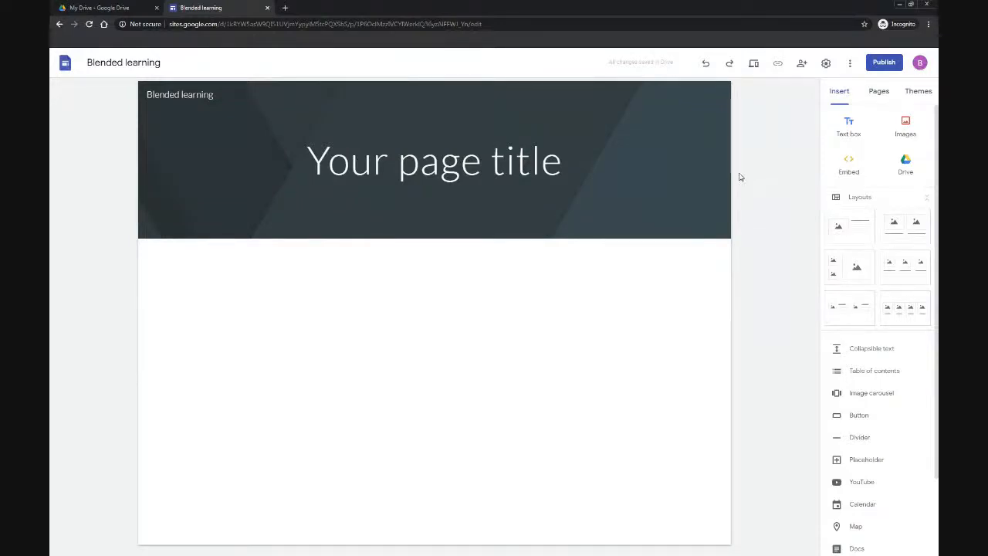
Step: Apply the Aristotle theme to the site
{"action": "left_click", "coordinate": [919, 93]}
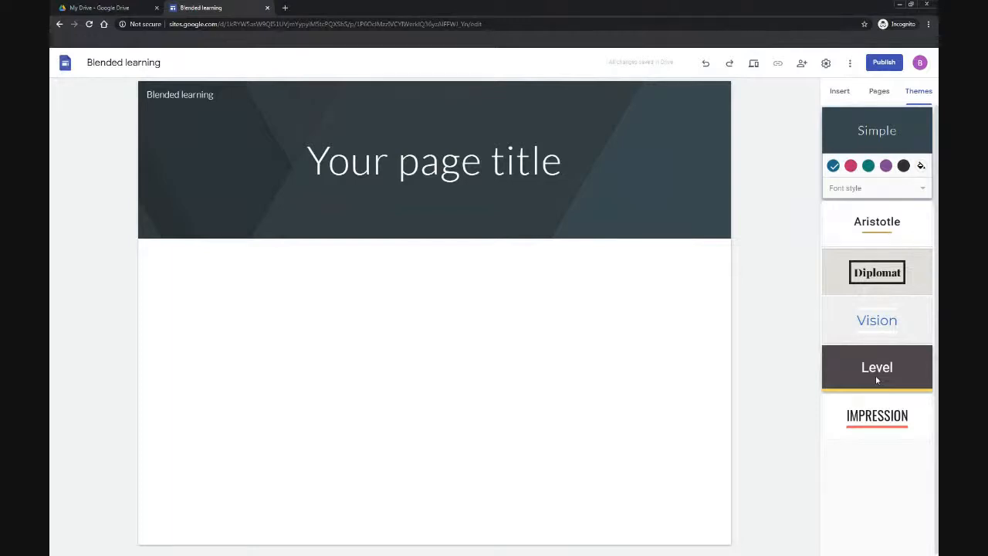
{"action": "left_click", "coordinate": [868, 230]}
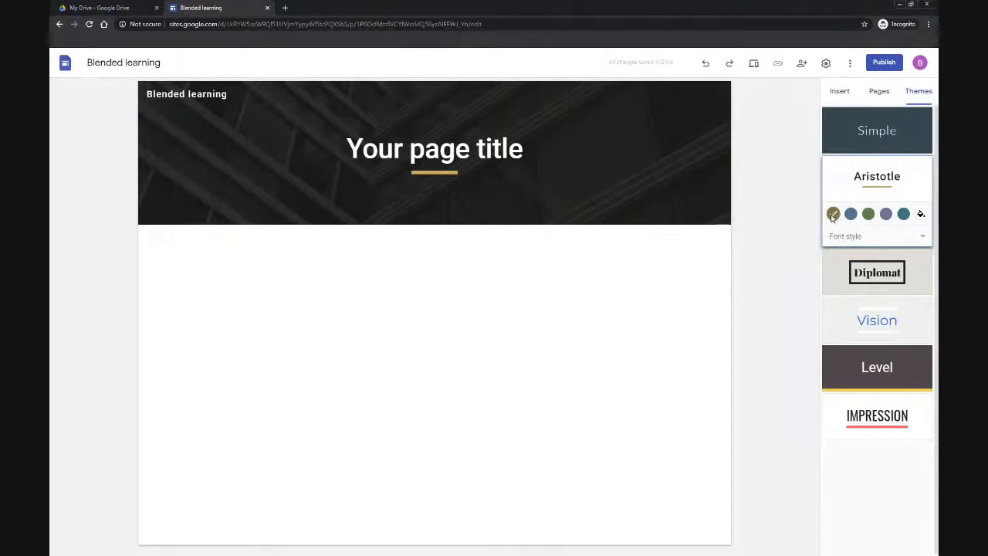
Step: Set a custom Aristotle theme colour with hex value #ea4335
{"action": "left_click", "coordinate": [921, 237]}
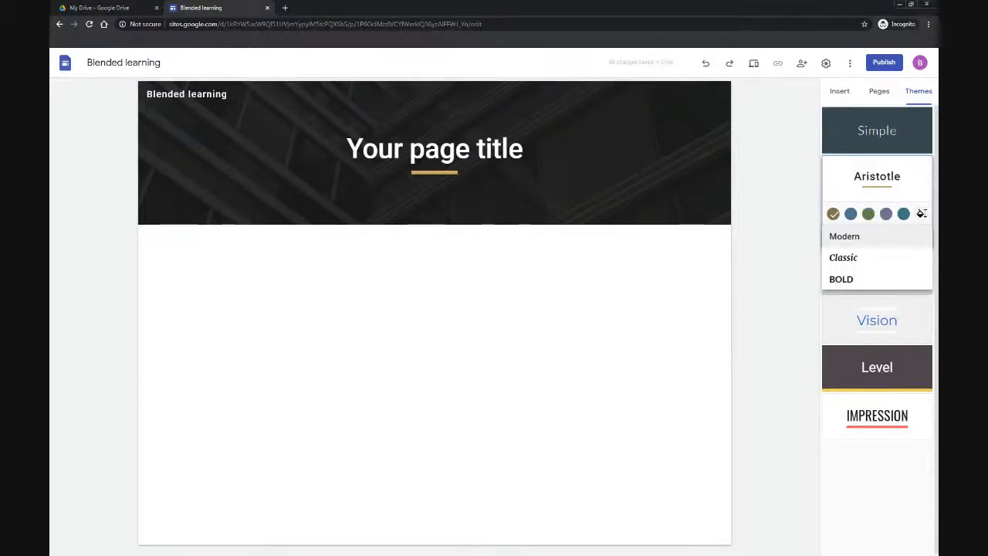
{"action": "left_click", "coordinate": [921, 214]}
{"action": "left_click", "coordinate": [921, 214]}
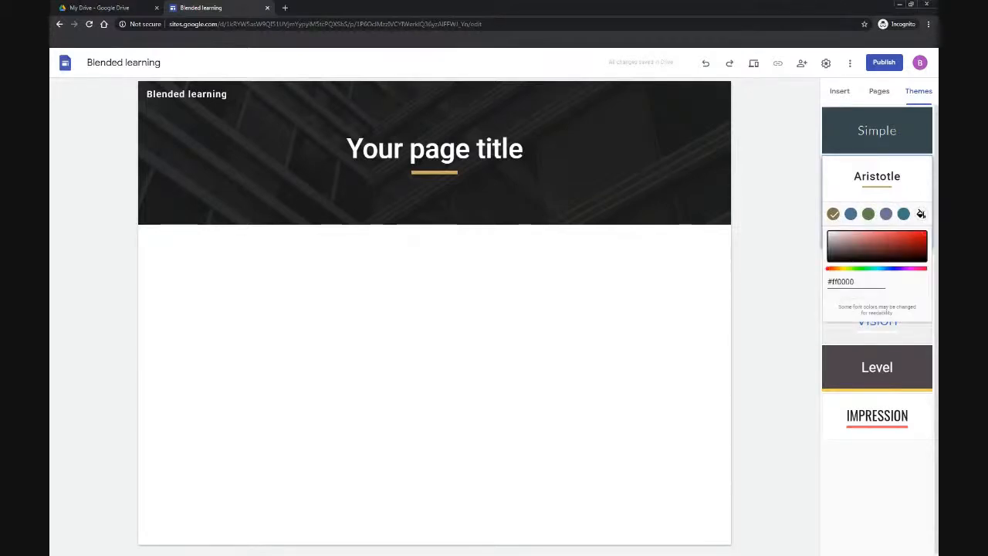
{"action": "left_click_drag", "start_coordinate": [834, 281], "coordinate": [867, 276]}
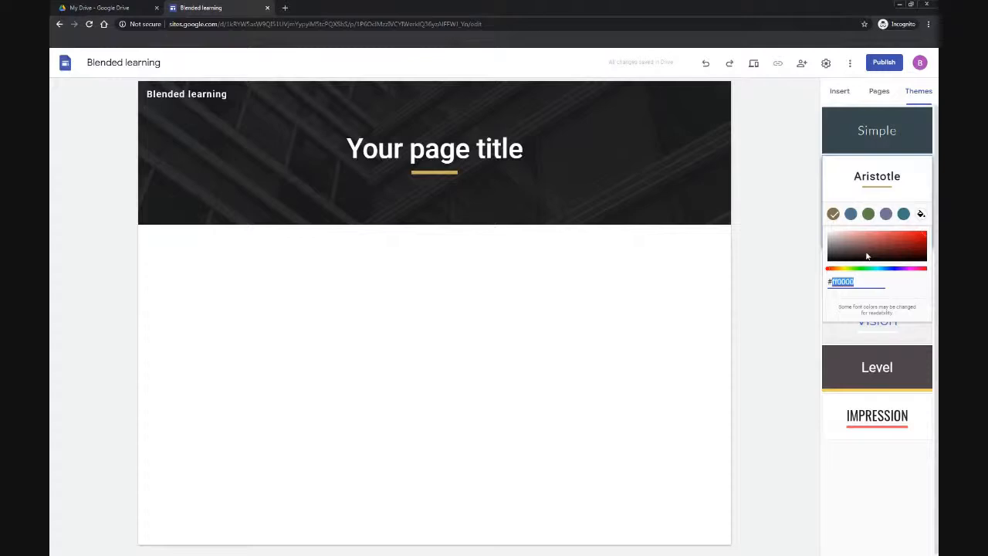
{"action": "type", "text": "ea"}
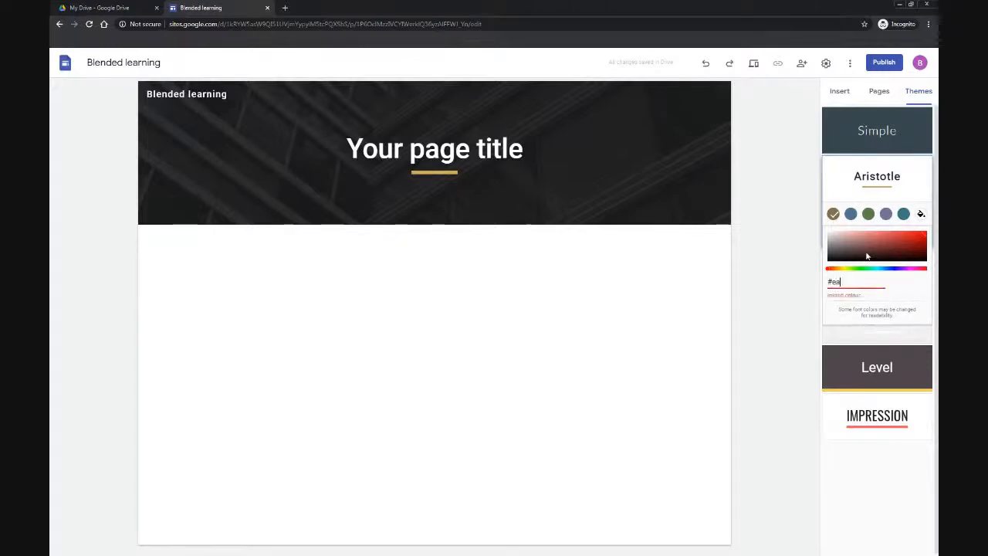
{"action": "type", "text": "43355"}
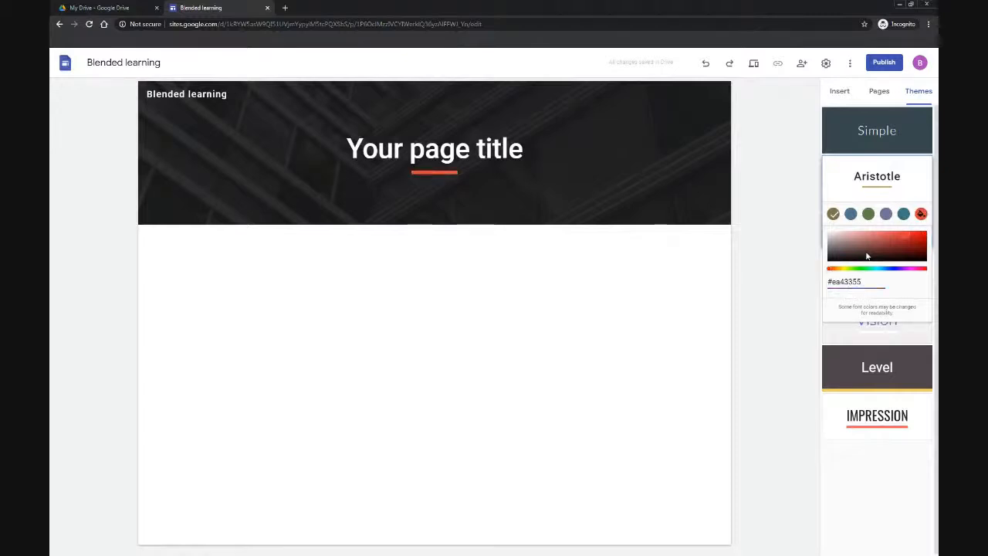
{"action": "key", "text": "Return"}
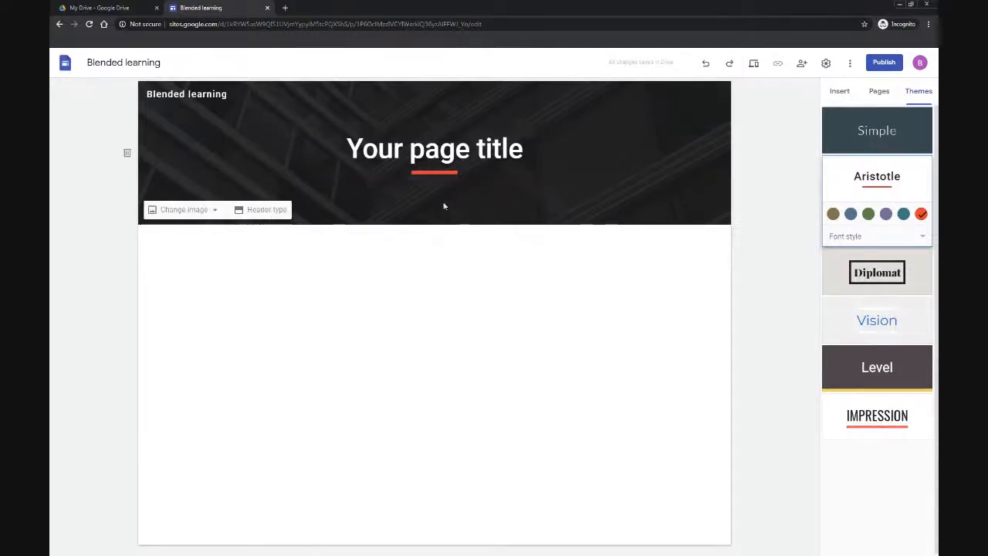
Step: Replace the header's page title text with Welcome
{"action": "left_click", "coordinate": [437, 151]}
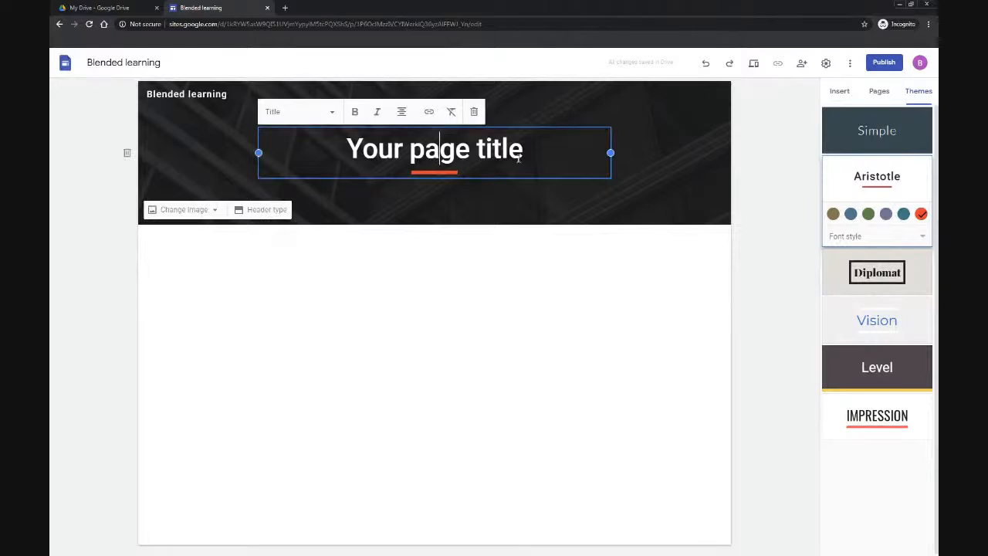
{"action": "left_click_drag", "start_coordinate": [531, 158], "coordinate": [351, 149]}
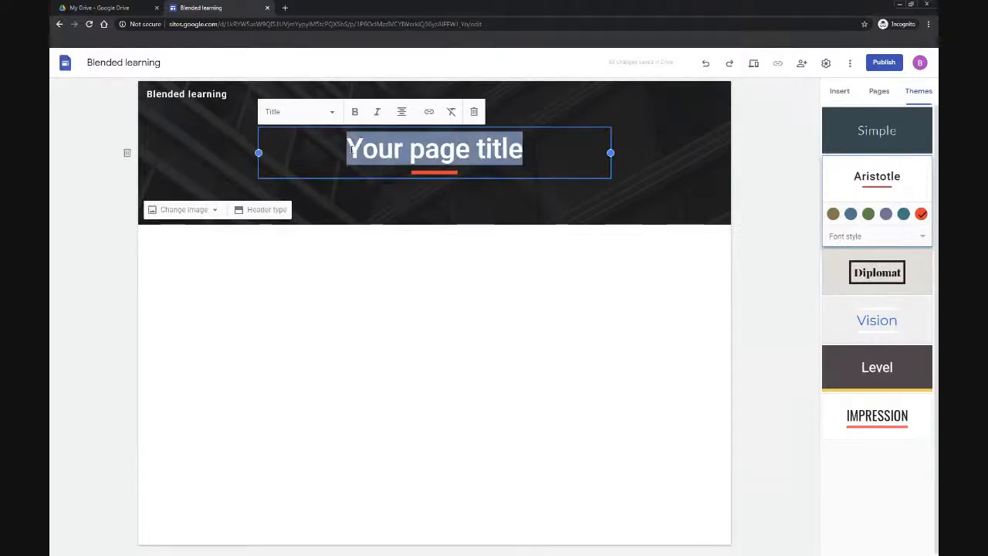
{"action": "type", "text": "Welcome"}
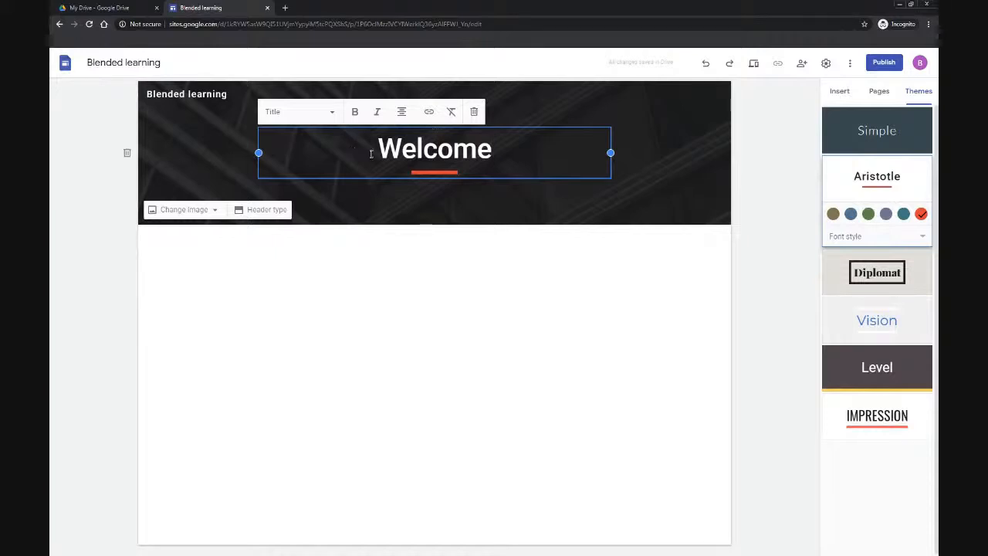
{"action": "left_click_drag", "start_coordinate": [258, 152], "coordinate": [442, 153]}
{"action": "left_click_drag", "start_coordinate": [496, 128], "coordinate": [446, 132]}
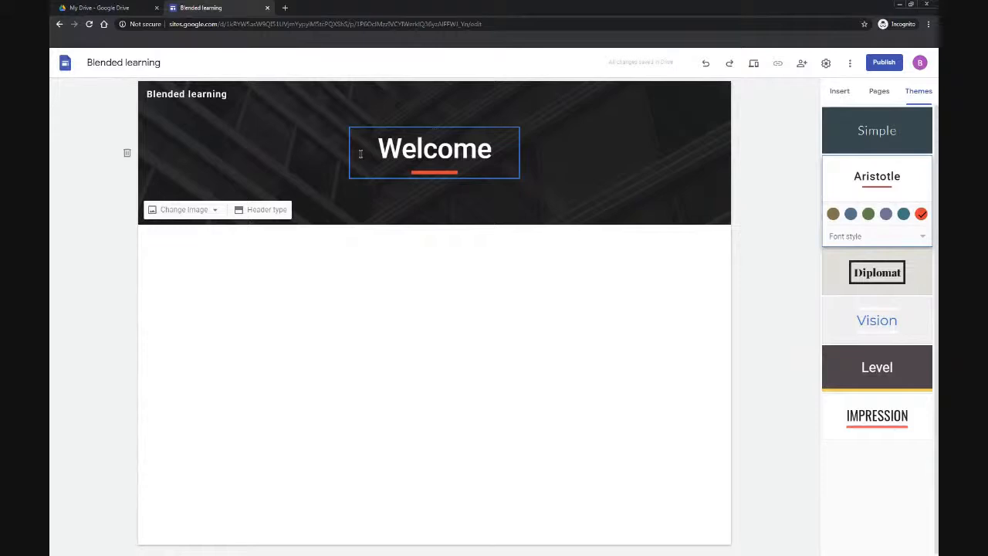
Step: Change the header type to Cover
{"action": "left_click", "coordinate": [266, 210]}
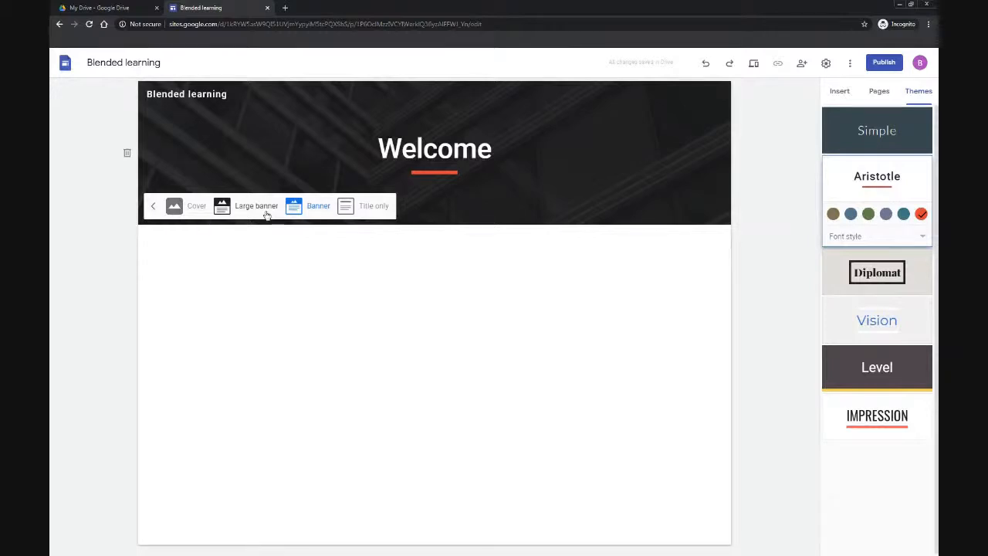
{"action": "left_click", "coordinate": [197, 209]}
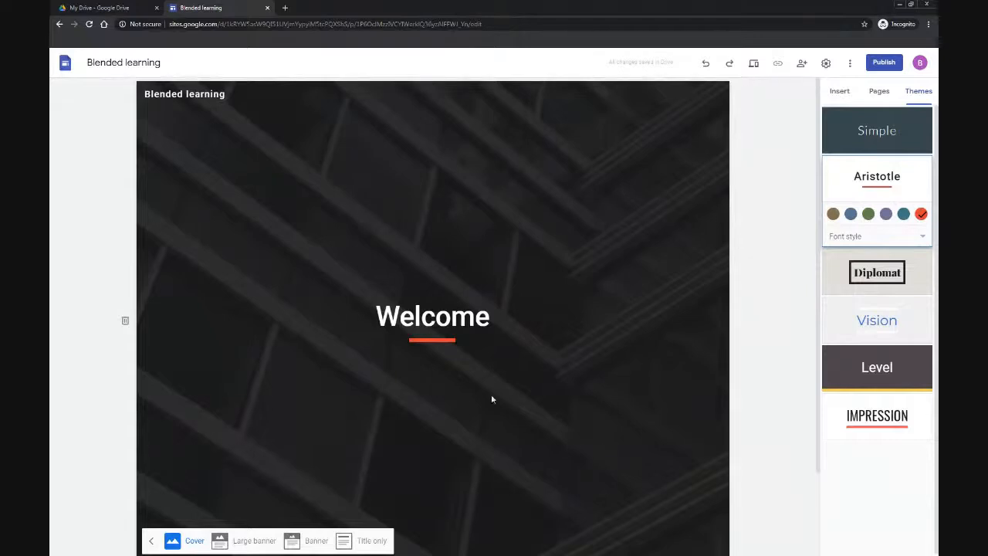
{"action": "left_click", "coordinate": [152, 540]}
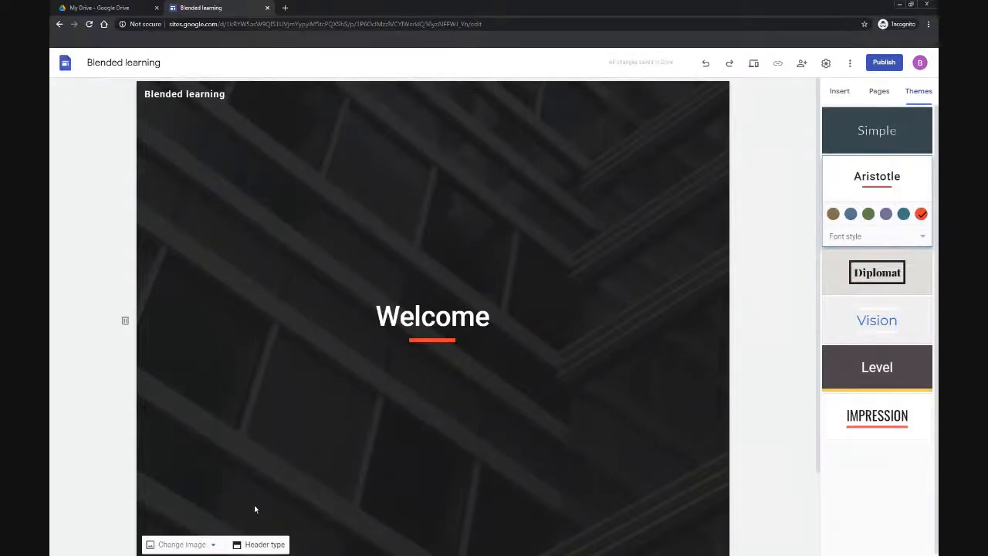
Step: Replace the header image with the gallery photo of a blue notebook, pen and tablet
{"action": "left_click", "coordinate": [183, 544]}
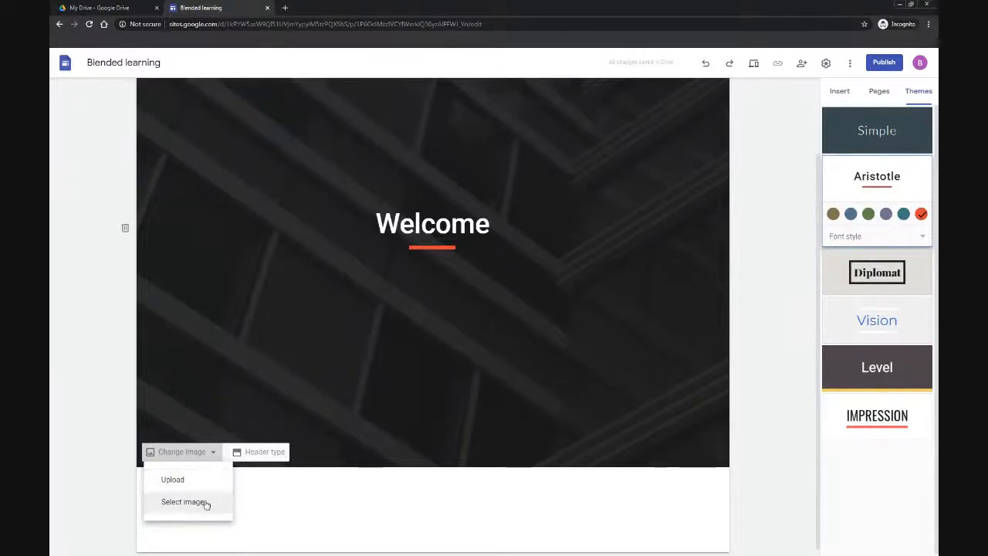
{"action": "left_click", "coordinate": [205, 506]}
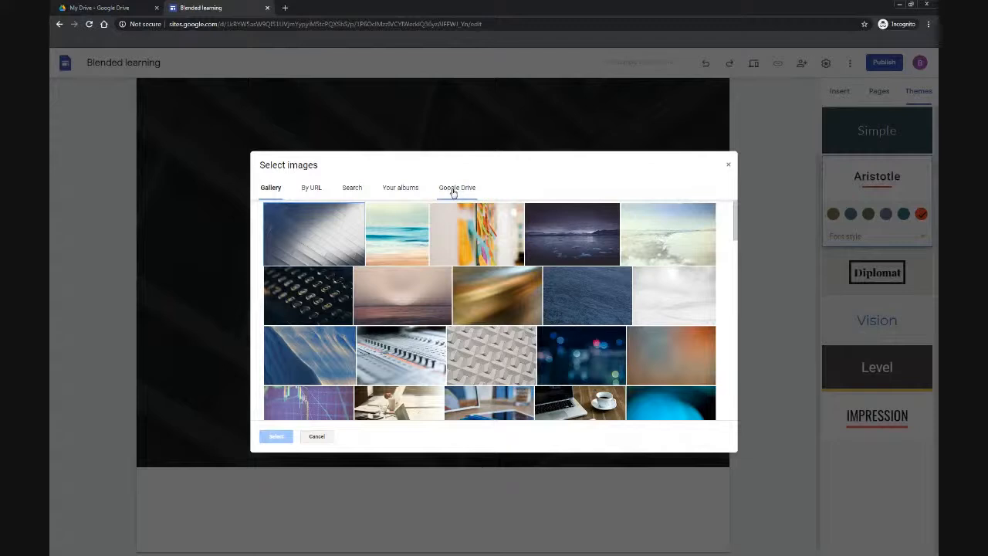
{"action": "scroll", "coordinate": [458, 276], "scroll_direction": "down", "scroll_amount": 2}
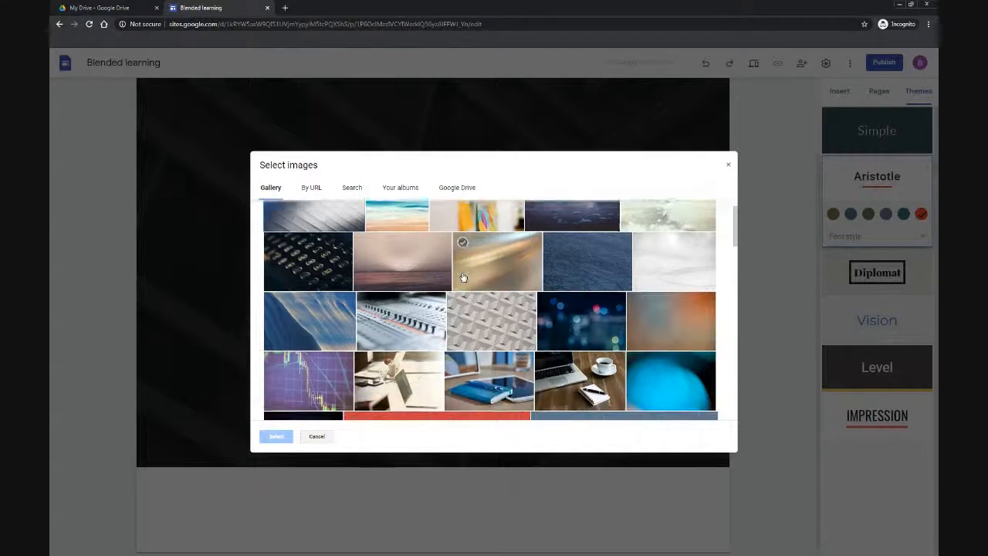
{"action": "left_click", "coordinate": [481, 323]}
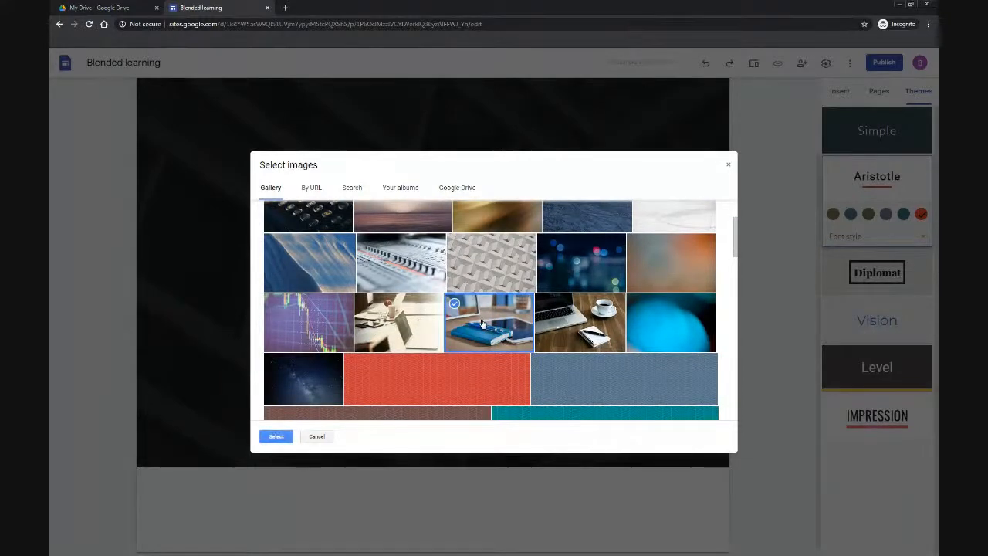
{"action": "left_click", "coordinate": [276, 436]}
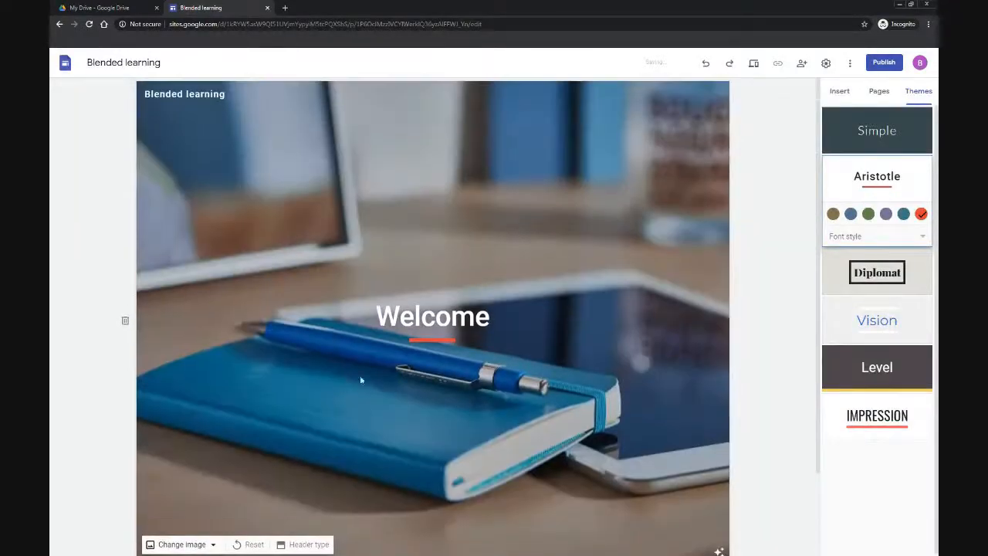
{"action": "scroll", "coordinate": [339, 378], "scroll_direction": "down", "scroll_amount": 1}
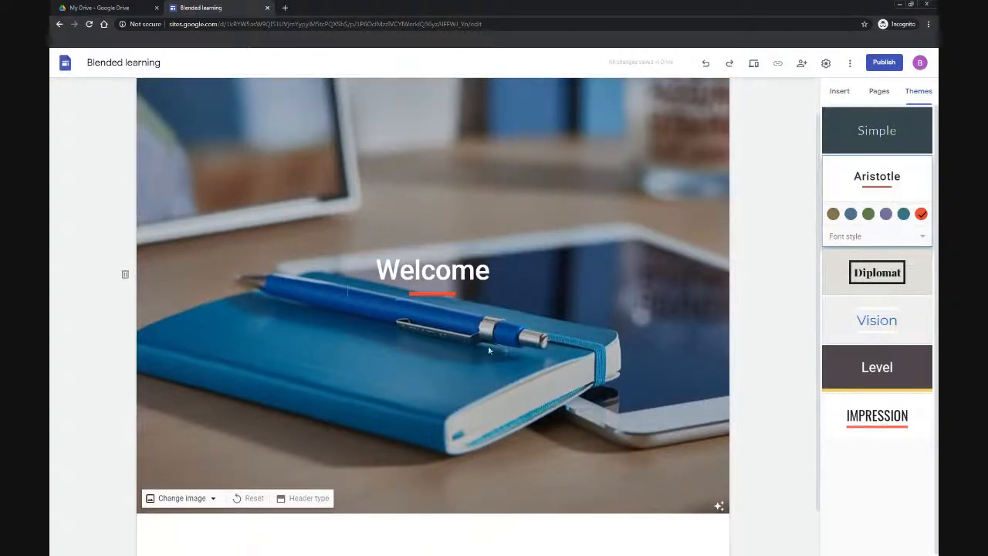
{"action": "left_click", "coordinate": [718, 508]}
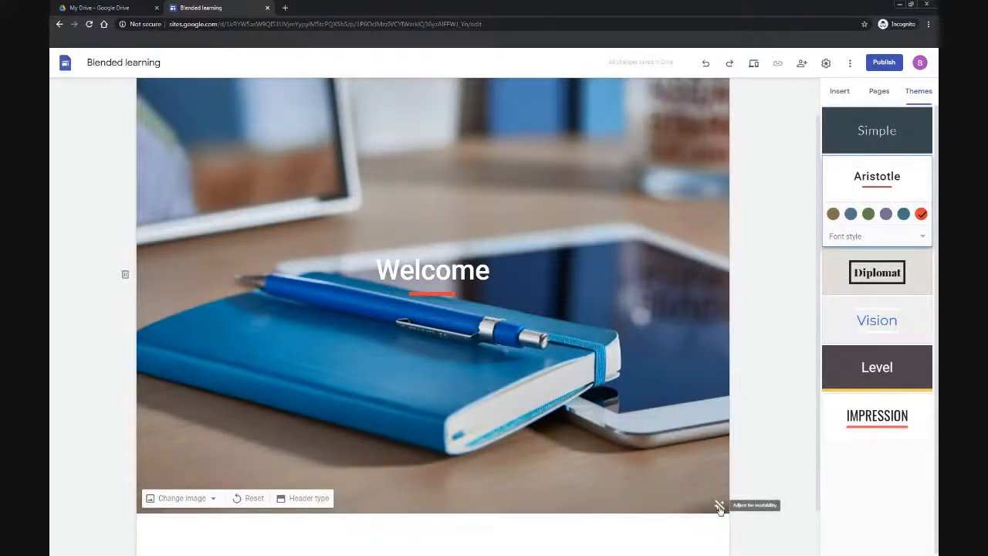
{"action": "left_click", "coordinate": [719, 508]}
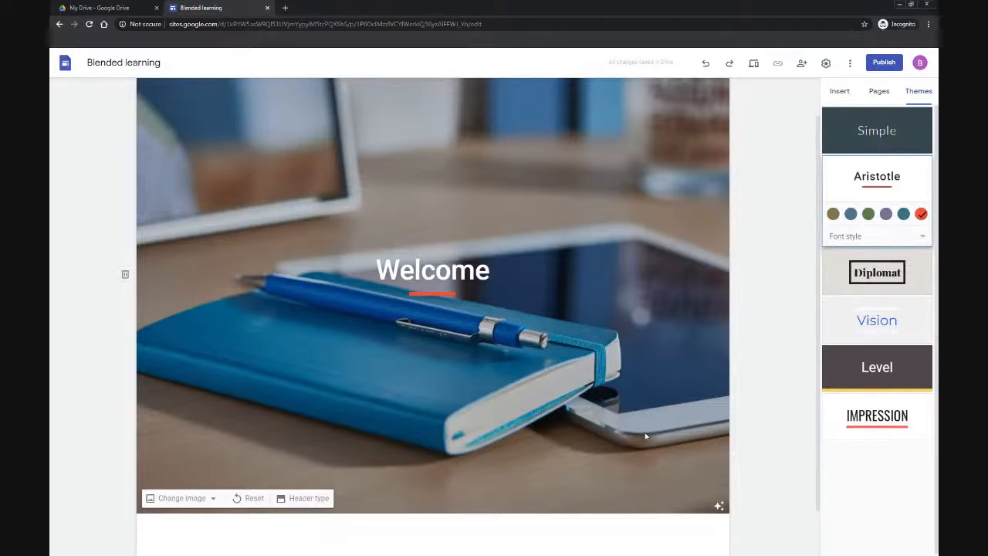
{"action": "scroll", "coordinate": [671, 397], "scroll_direction": "up", "scroll_amount": 1}
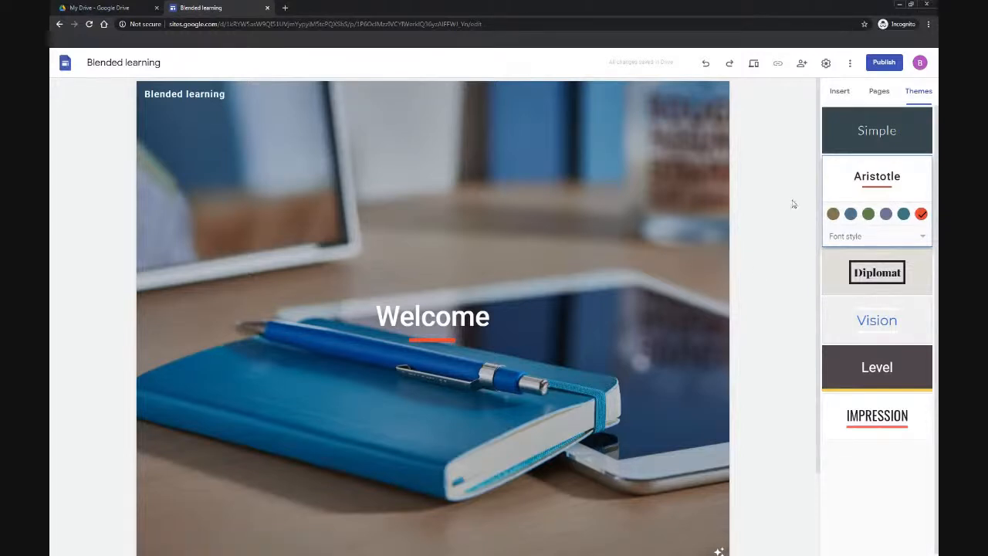
Step: Add a new page named Support videos to the site
{"action": "left_click", "coordinate": [878, 94]}
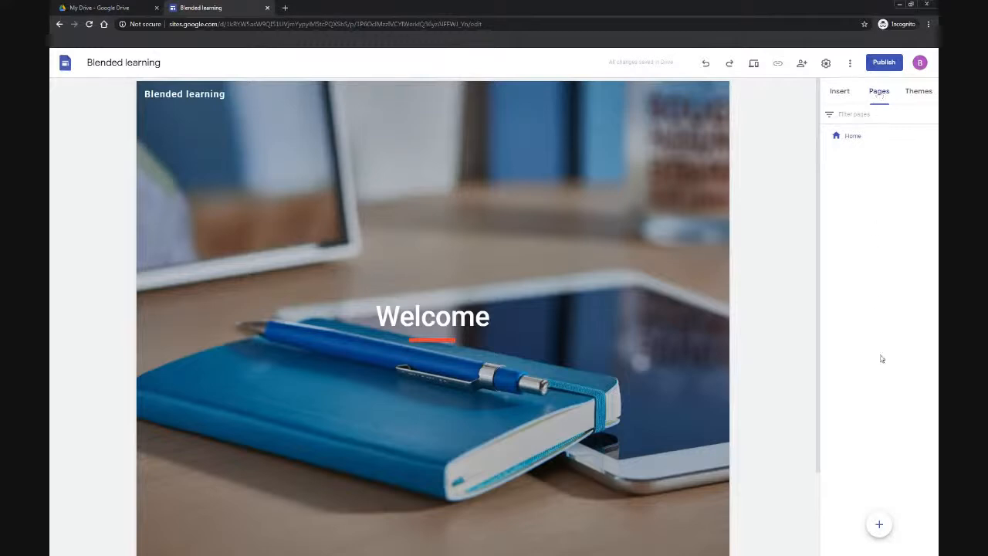
{"action": "mouse_move", "coordinate": [880, 525]}
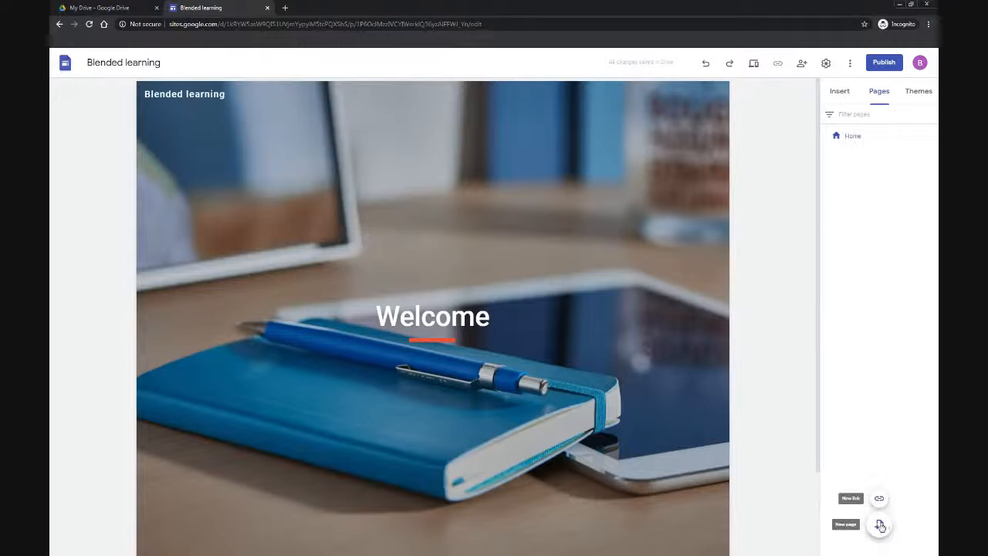
{"action": "left_click", "coordinate": [881, 526]}
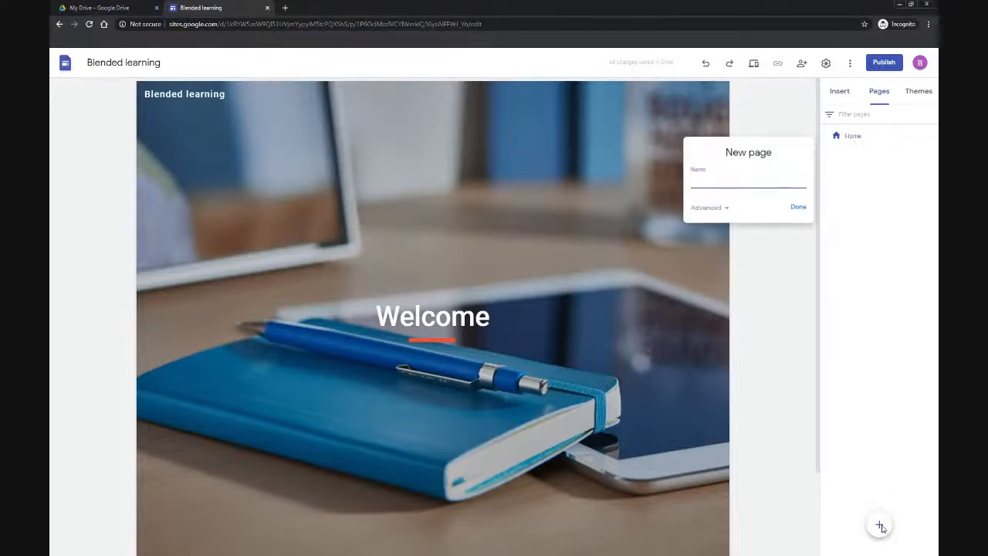
{"action": "type", "text": "Support videos"}
{"action": "left_click", "coordinate": [798, 209]}
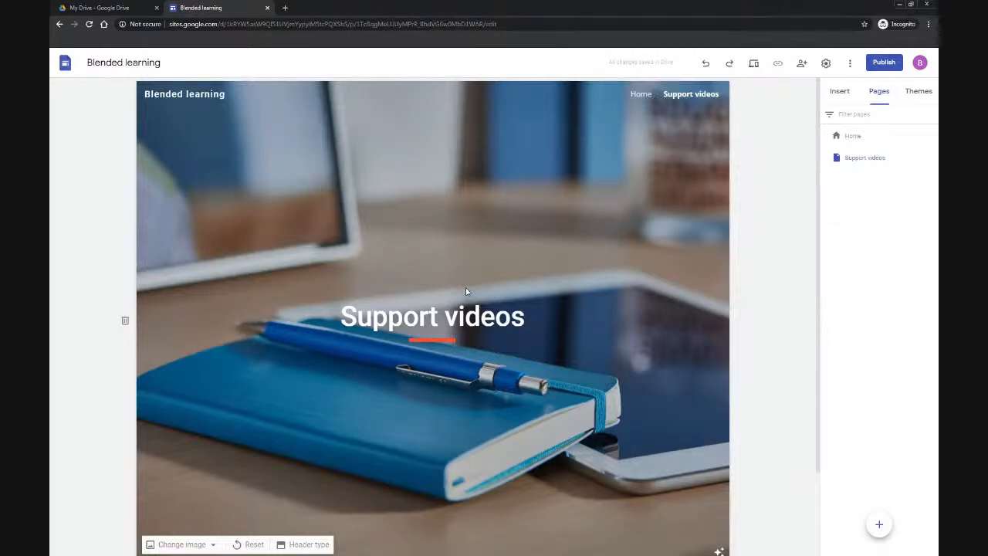
Step: Change the Support videos page header type to Title only
{"action": "left_click", "coordinate": [312, 545]}
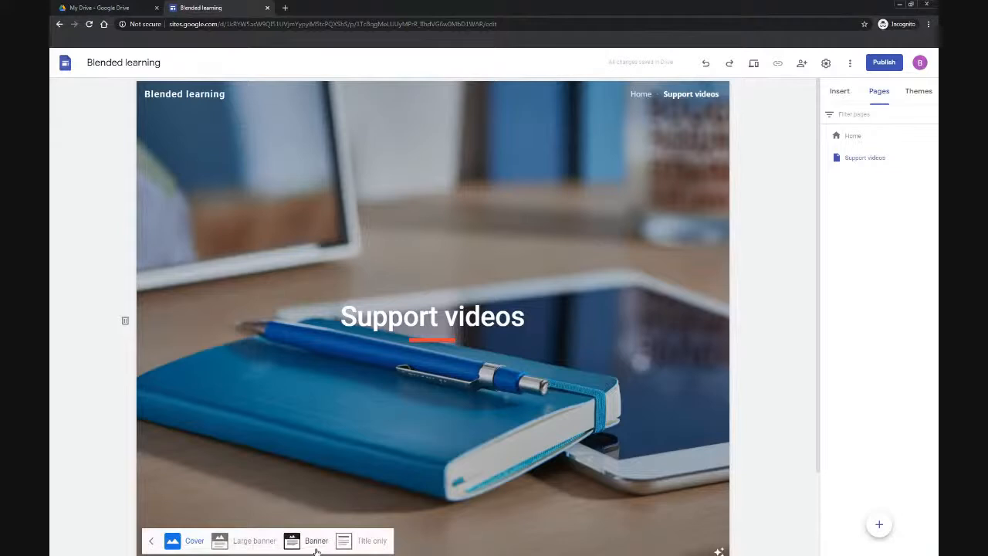
{"action": "left_click", "coordinate": [315, 541]}
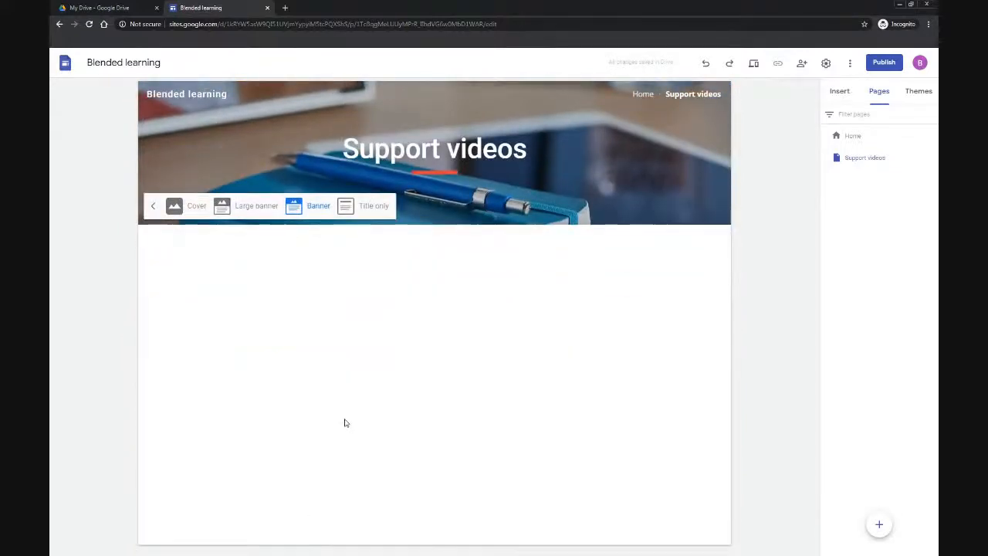
{"action": "left_click", "coordinate": [363, 207]}
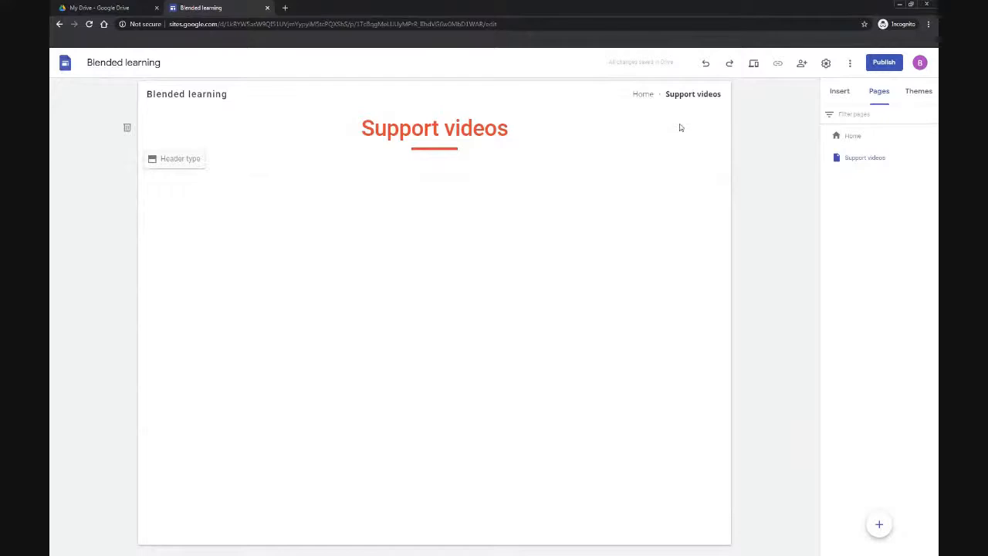
Step: Insert the layout with an image beside a title and text block on the Support videos page
{"action": "left_click", "coordinate": [641, 94]}
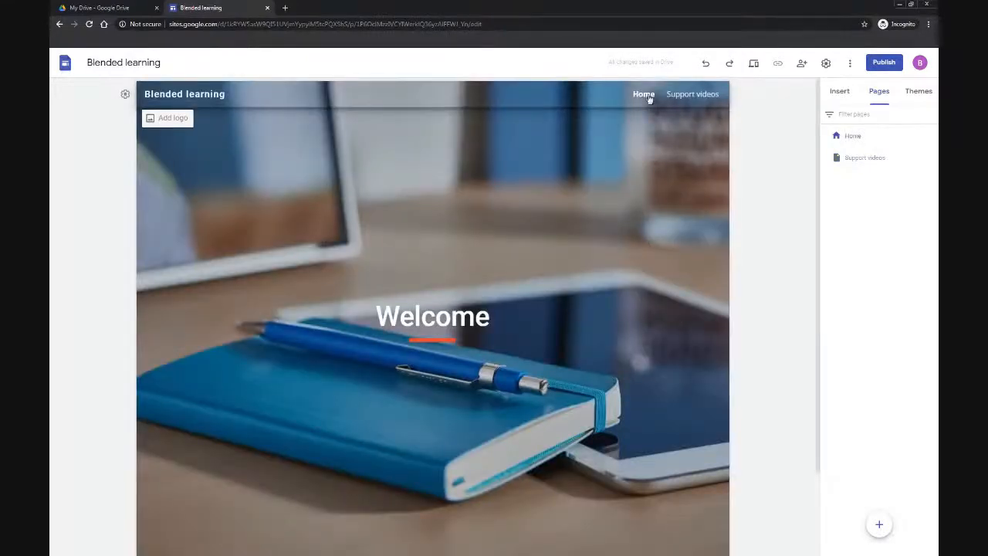
{"action": "left_click", "coordinate": [676, 95]}
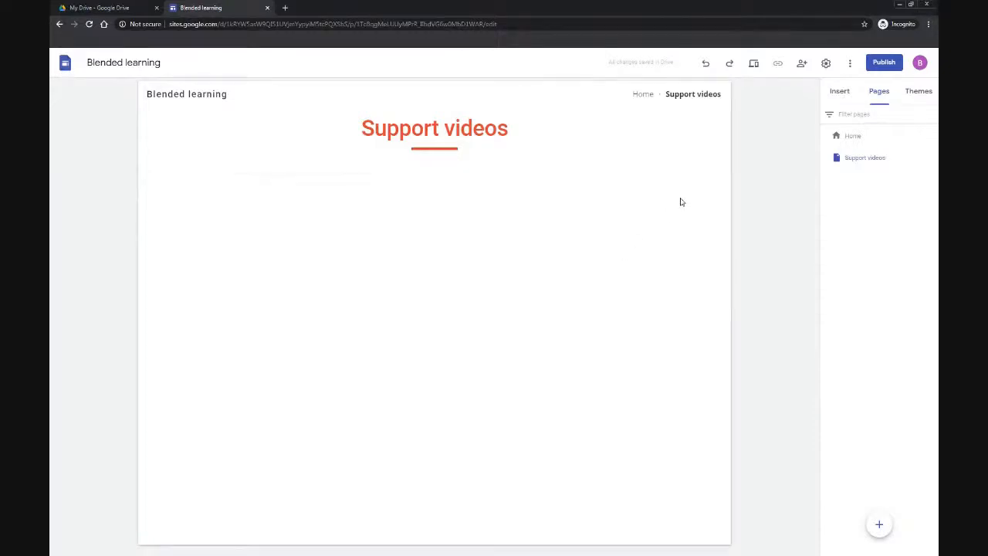
{"action": "left_click", "coordinate": [834, 94]}
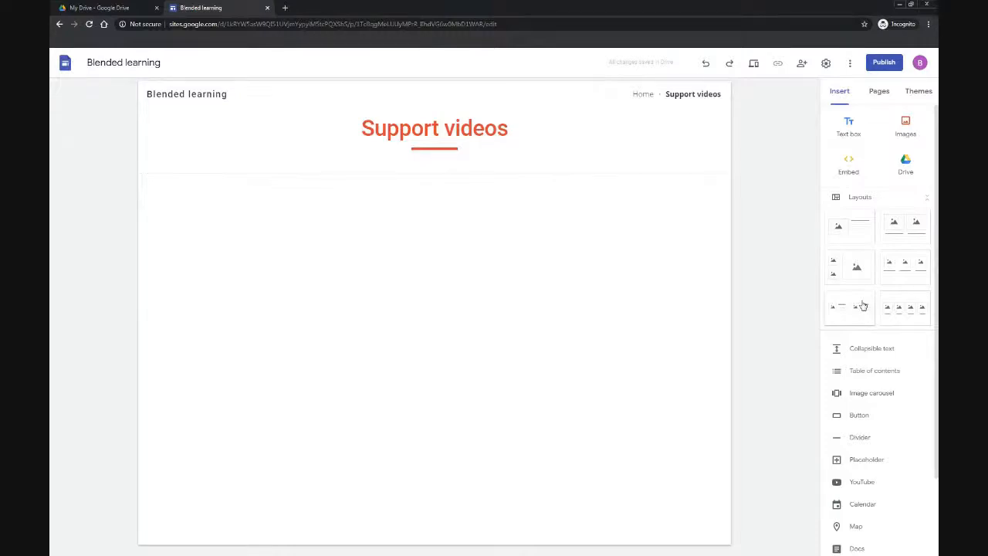
{"action": "left_click", "coordinate": [851, 235]}
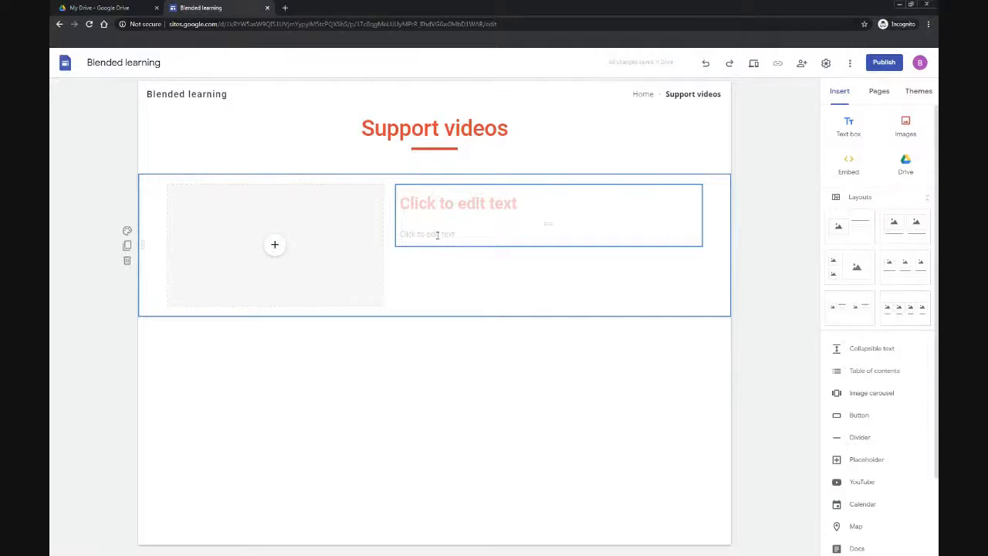
Step: Embed the YouTube video Supporting Asynchronous Learning at Home in the layout's placeholder, found by searching the presenter's channel
{"action": "left_click", "coordinate": [275, 246]}
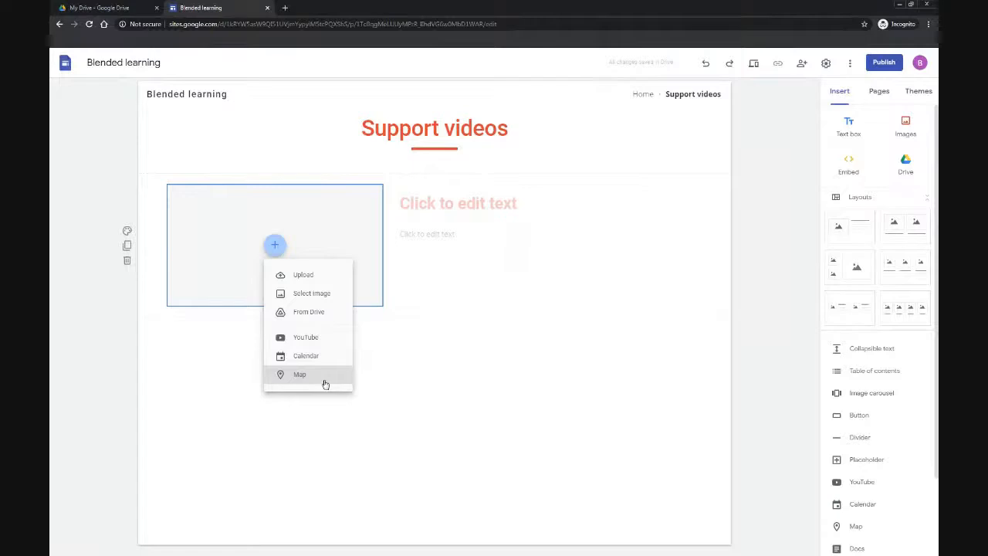
{"action": "left_click", "coordinate": [336, 342]}
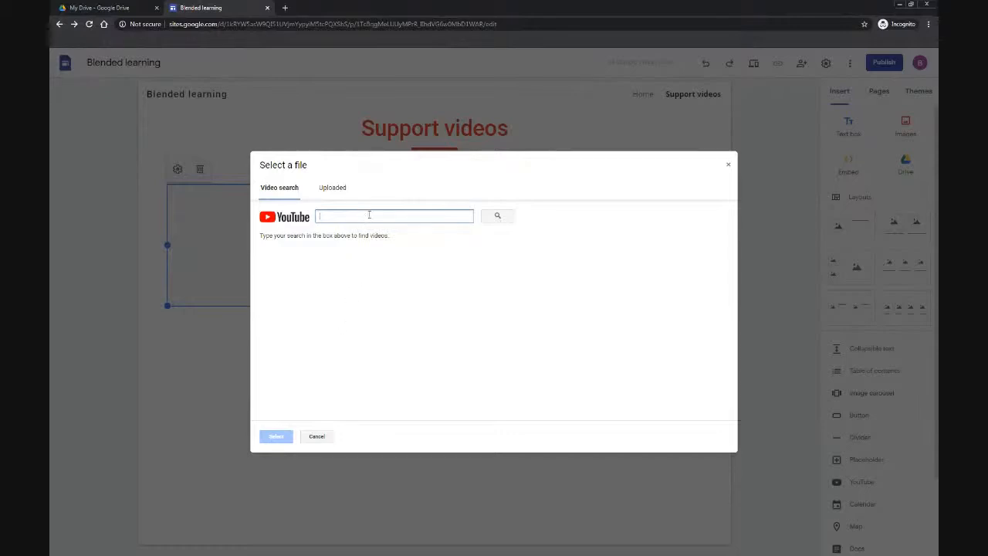
{"action": "type", "text": "mr vosser"}
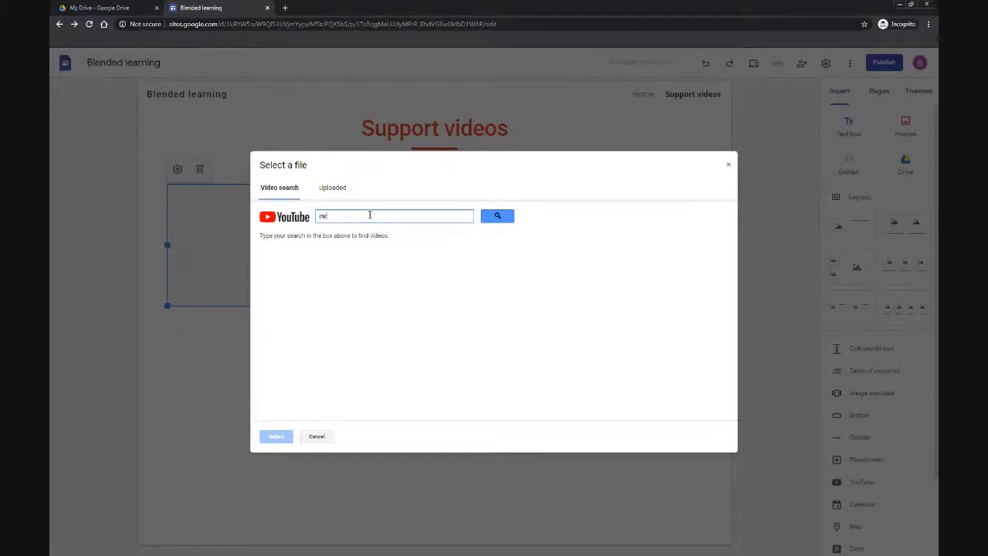
{"action": "key", "text": "Return"}
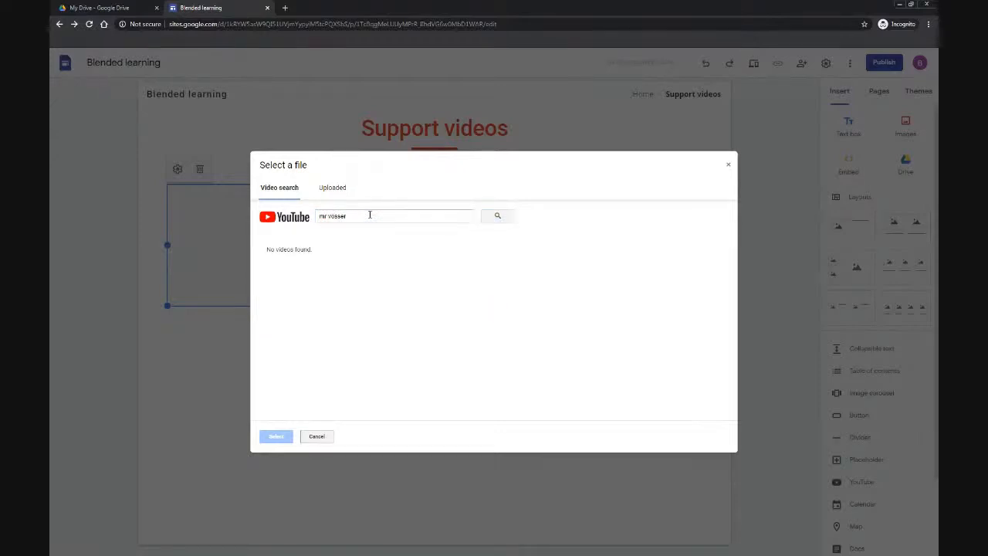
{"action": "left_click", "coordinate": [369, 216]}
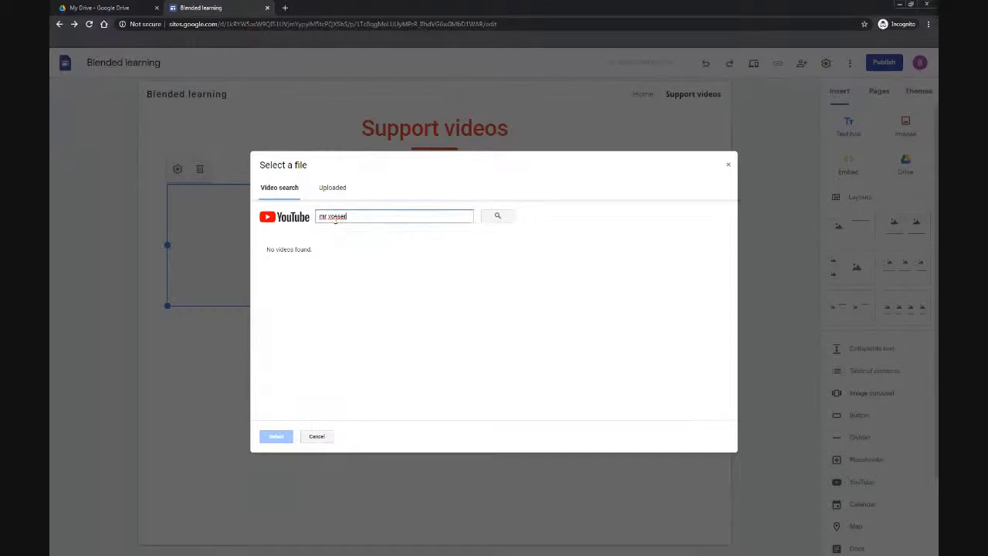
{"action": "key", "text": "Return"}
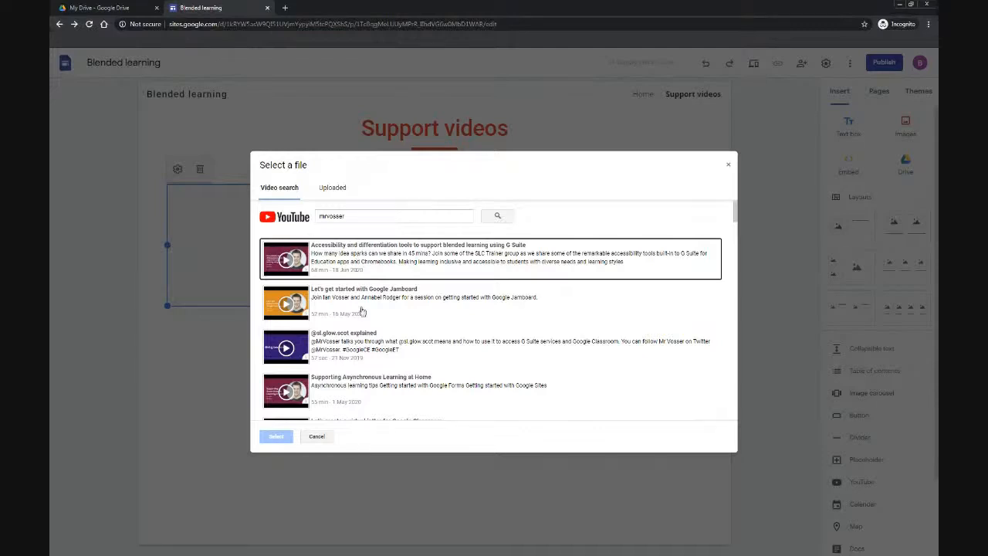
{"action": "left_click", "coordinate": [365, 394]}
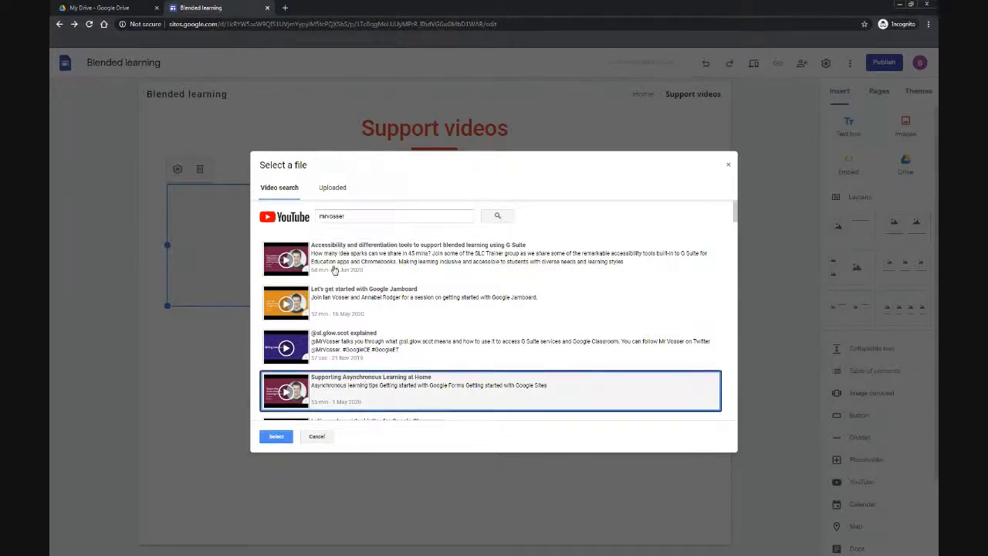
{"action": "left_click", "coordinate": [276, 436]}
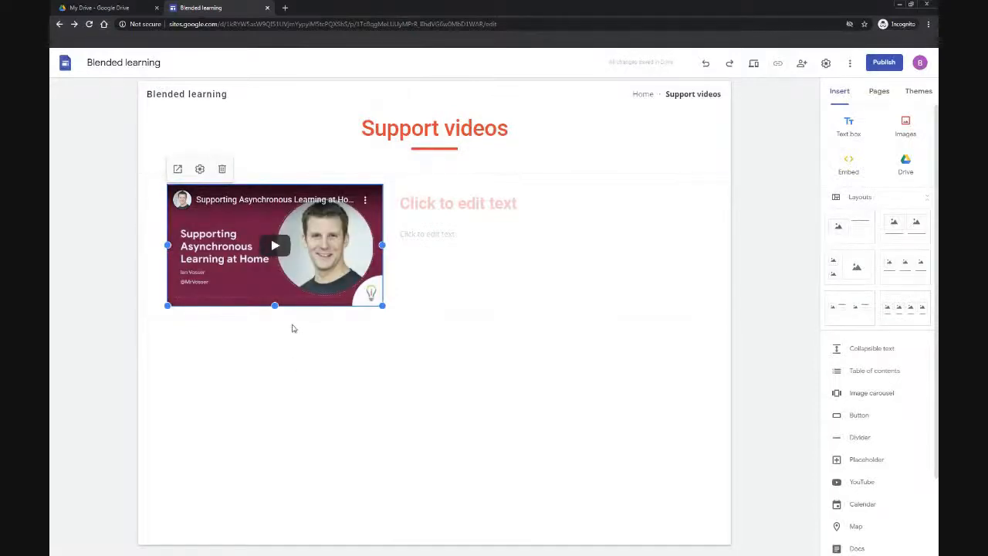
Step: Set the layout's title text to Support video
{"action": "left_click", "coordinate": [417, 209]}
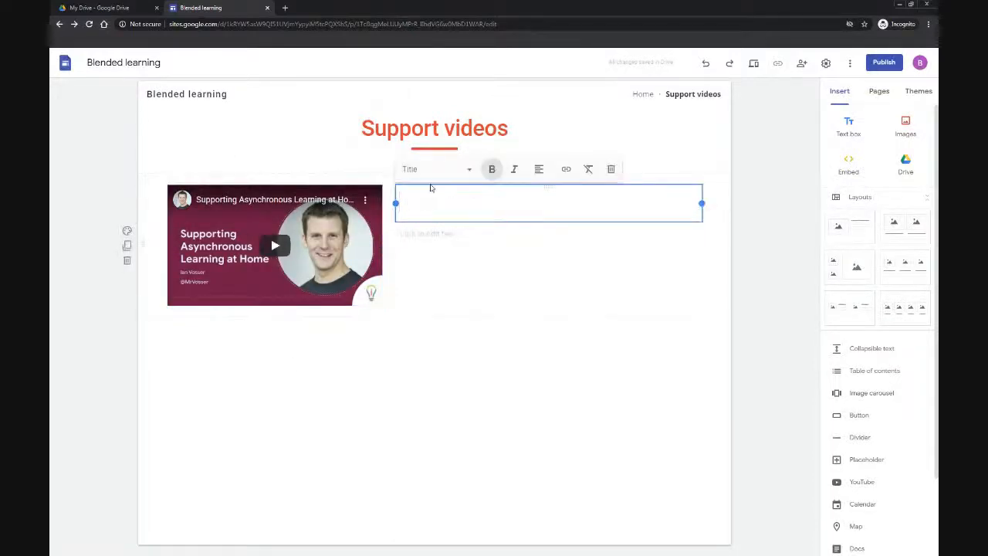
{"action": "type", "text": "Support video"}
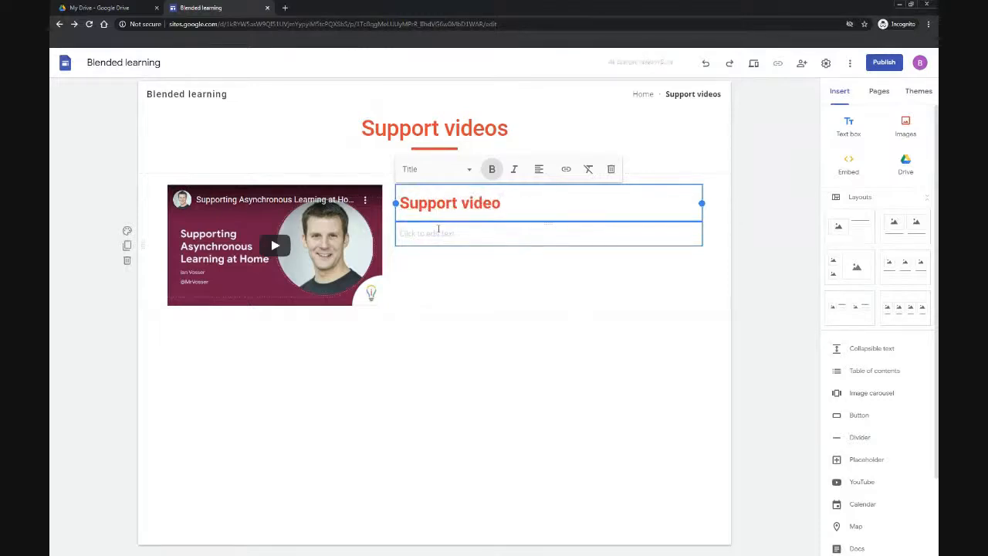
Step: Enter Please watch as the layout's body text and format it bold and italic
{"action": "left_click", "coordinate": [445, 234]}
{"action": "type", "text": "Pleas"}
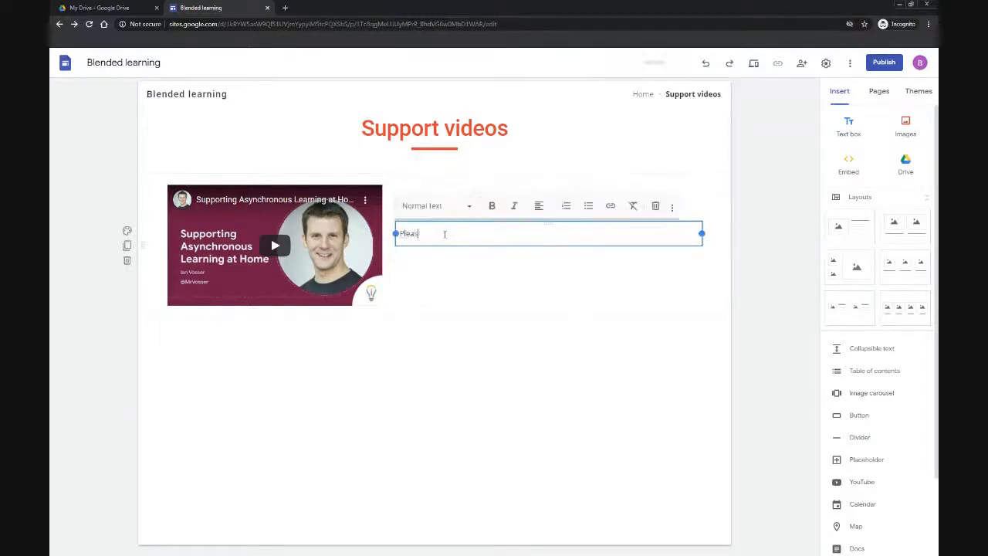
{"action": "type", "text": "e watch"}
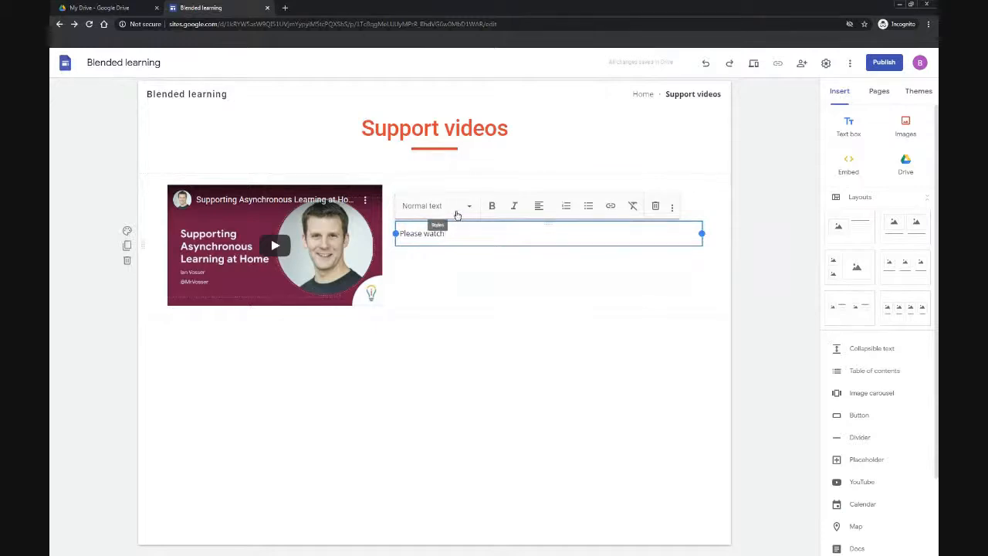
{"action": "left_click", "coordinate": [458, 214]}
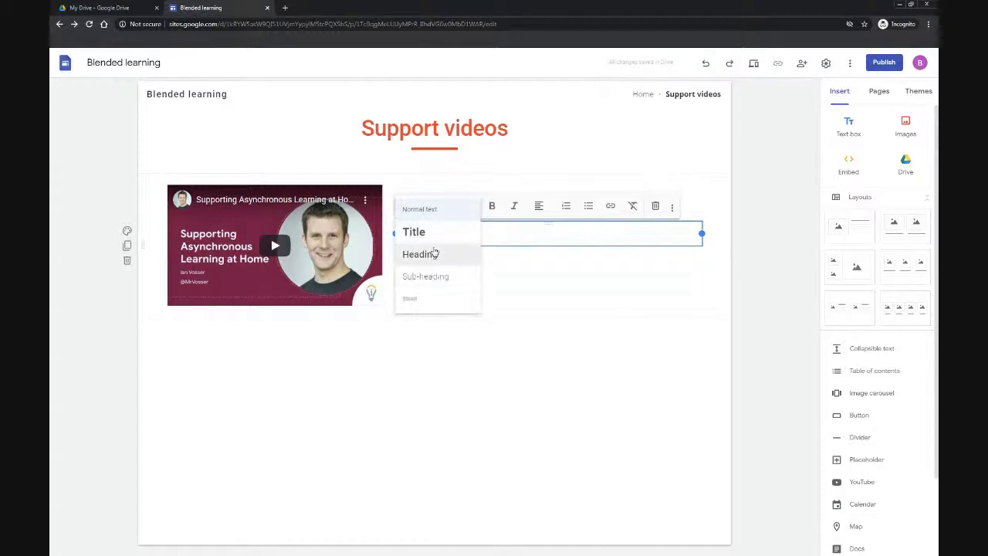
{"action": "left_click", "coordinate": [506, 241]}
{"action": "type", "text": "Please watch"}
{"action": "left_click_drag", "start_coordinate": [443, 233], "coordinate": [395, 233]}
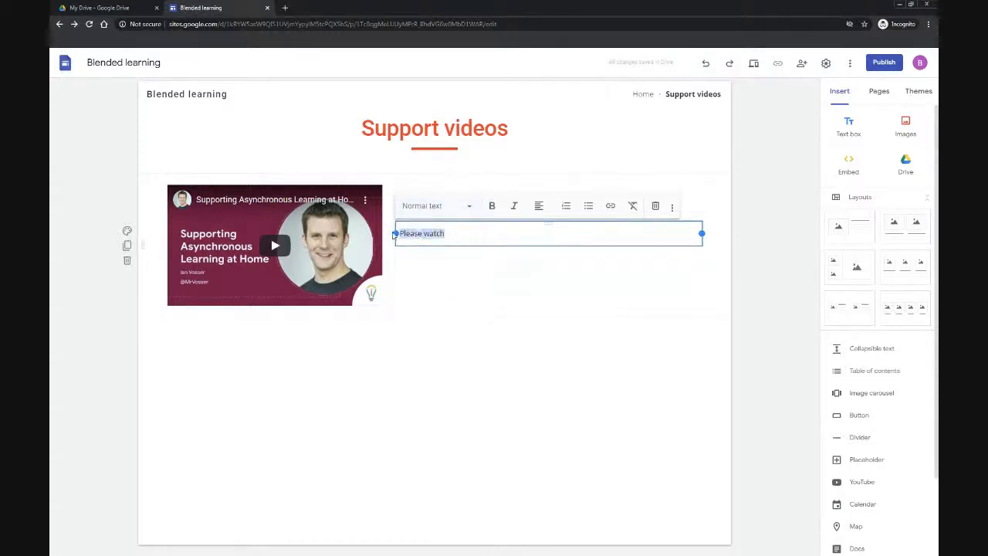
{"action": "left_click", "coordinate": [493, 207]}
{"action": "left_click", "coordinate": [514, 207]}
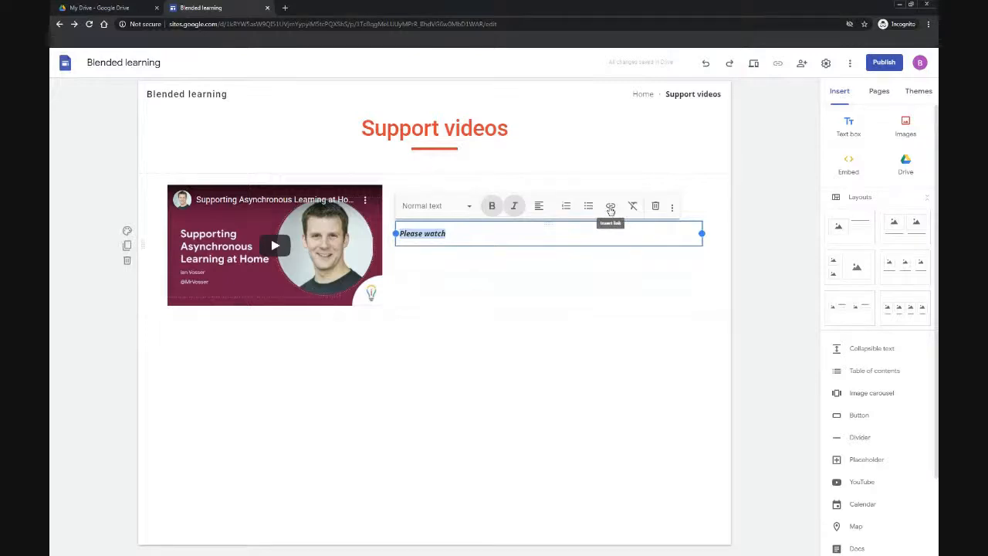
Step: Remove the bold and italic formatting from the Please watch body text
{"action": "left_click", "coordinate": [514, 205]}
{"action": "left_click", "coordinate": [492, 205]}
{"action": "left_click", "coordinate": [511, 230]}
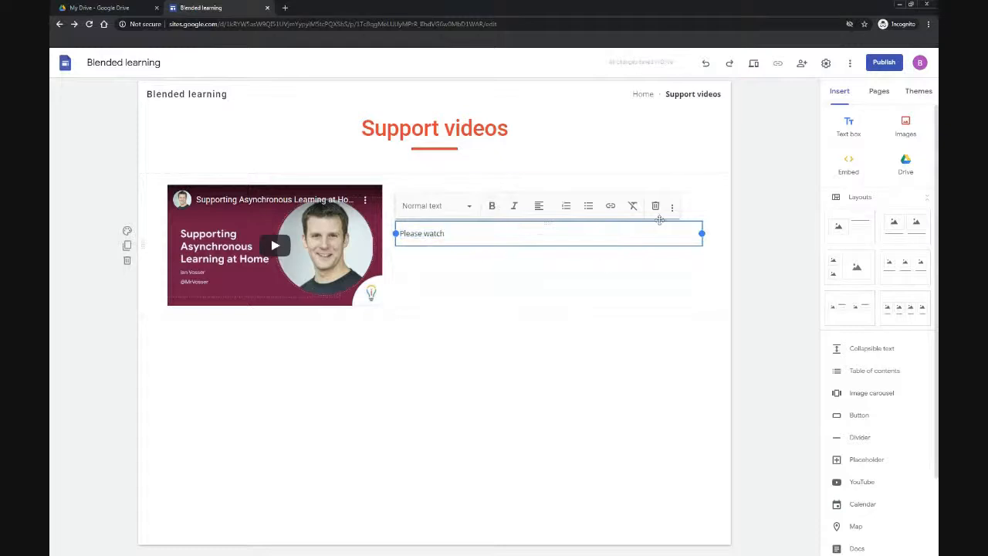
{"action": "left_click", "coordinate": [672, 209]}
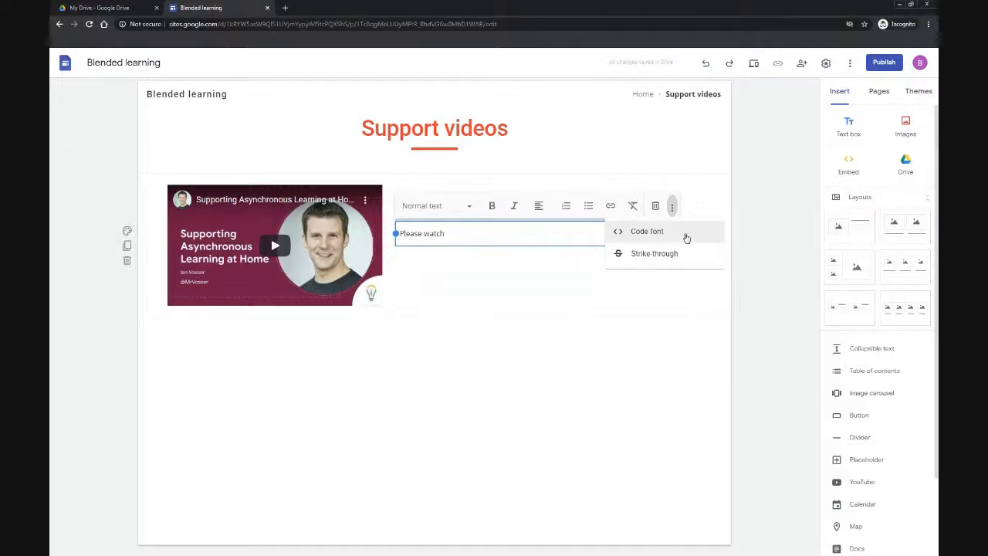
{"action": "left_click", "coordinate": [757, 243]}
{"action": "left_click", "coordinate": [757, 243]}
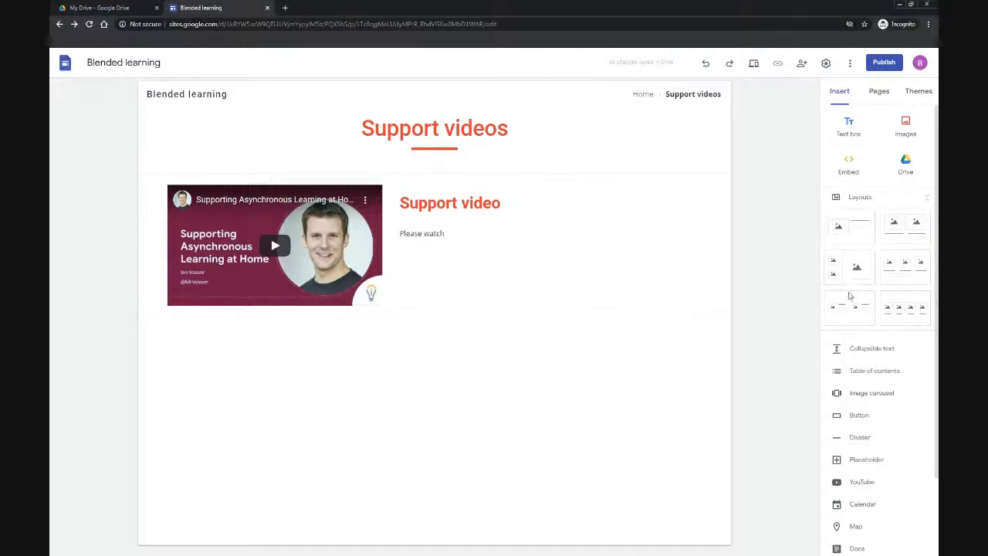
Step: Insert a collapsible text block below the video with the heading Header and the body Text here
{"action": "left_click", "coordinate": [853, 351]}
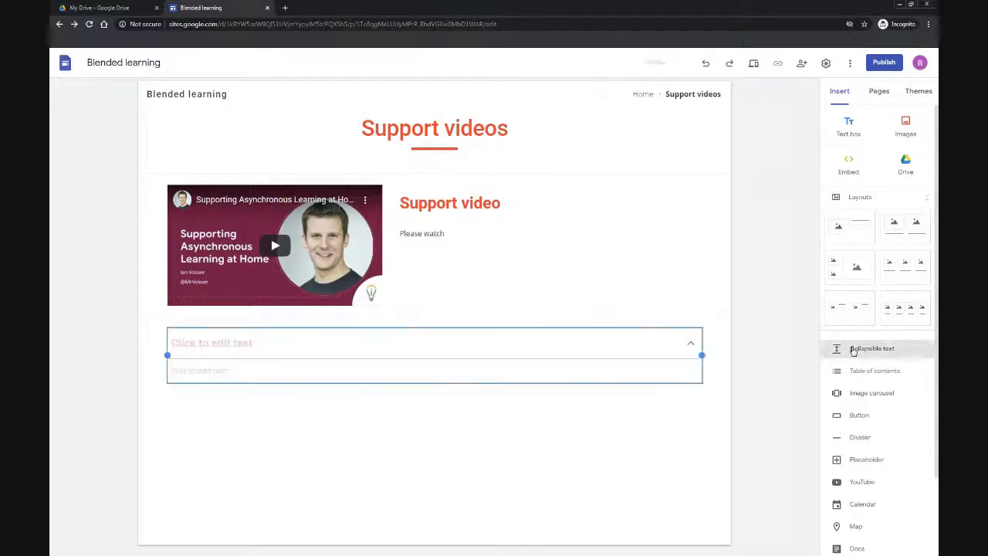
{"action": "left_click", "coordinate": [224, 343]}
{"action": "type", "text": "Header"}
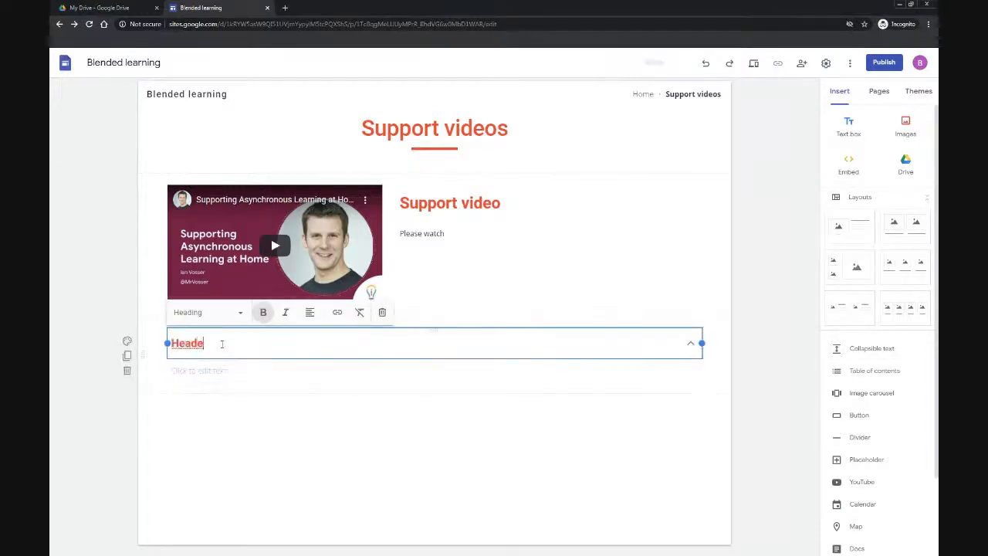
{"action": "left_click", "coordinate": [218, 370]}
{"action": "type", "text": "Text here"}
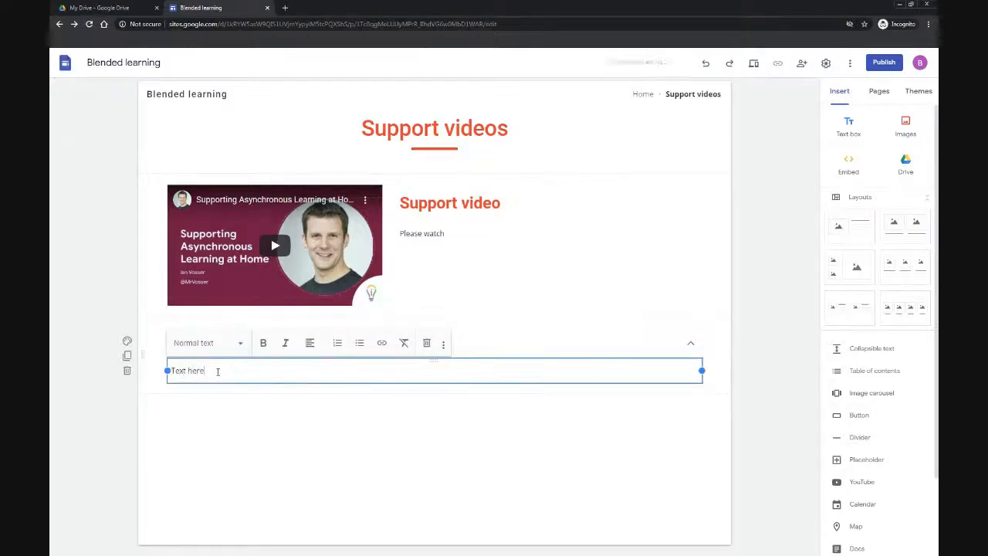
{"action": "left_click", "coordinate": [221, 416]}
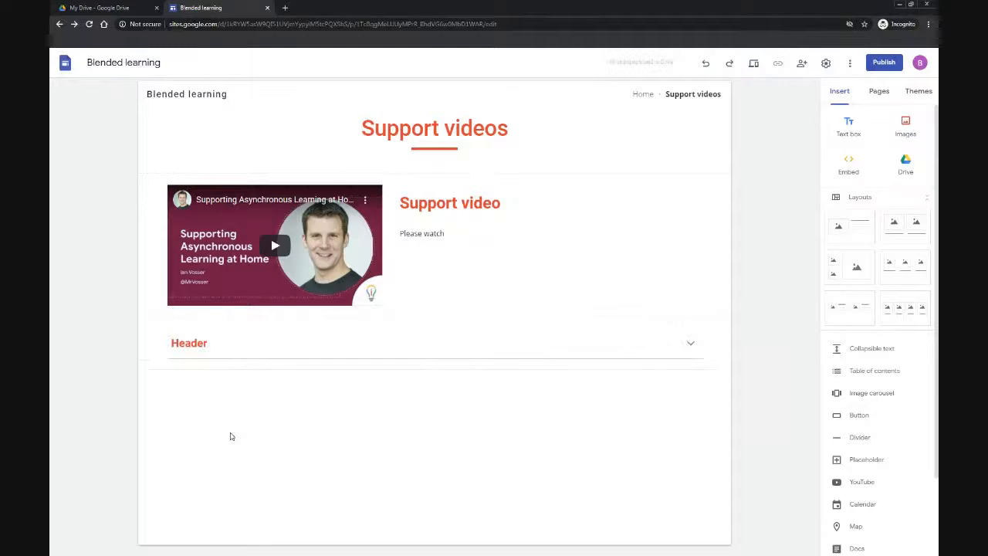
{"action": "left_click", "coordinate": [690, 345]}
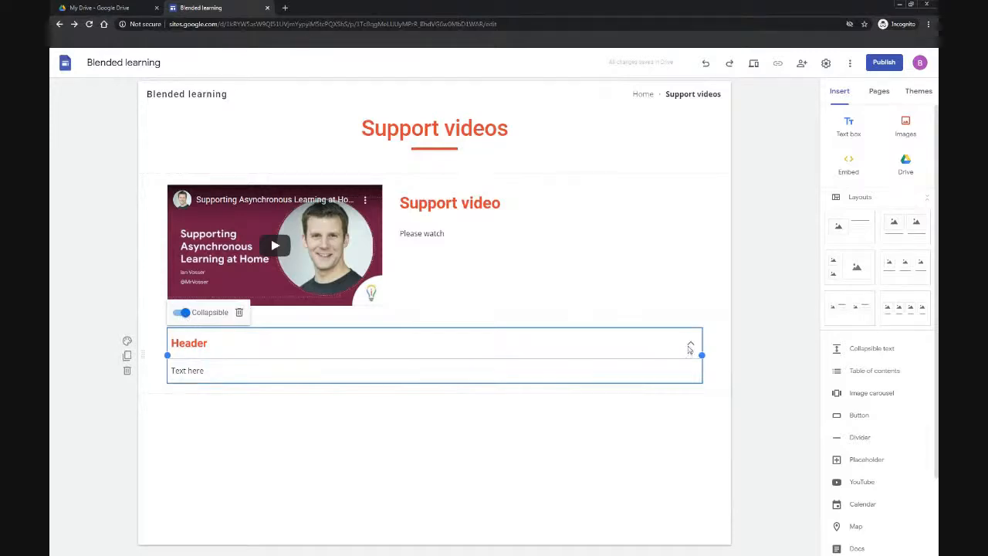
{"action": "left_click", "coordinate": [721, 352]}
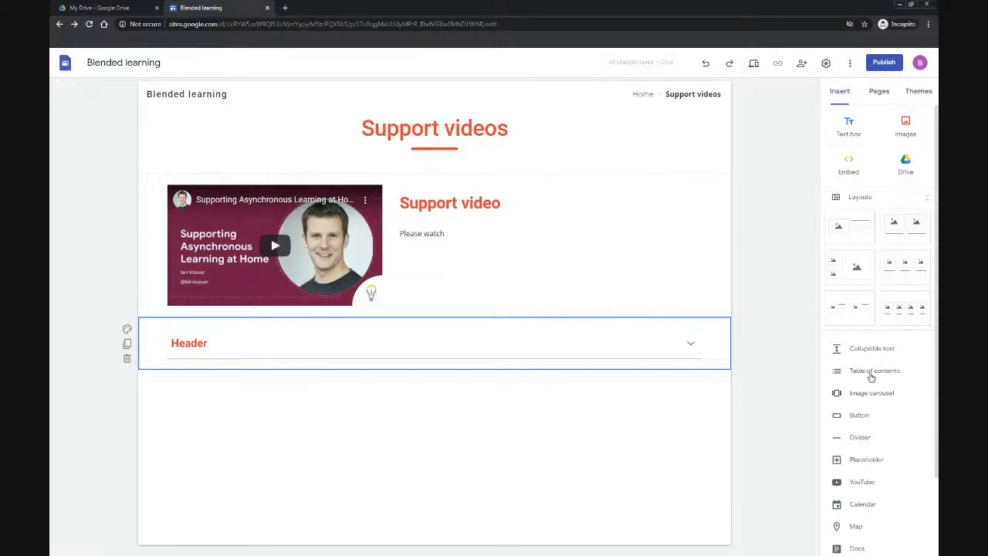
{"action": "scroll", "coordinate": [870, 376], "scroll_direction": "down", "scroll_amount": 1}
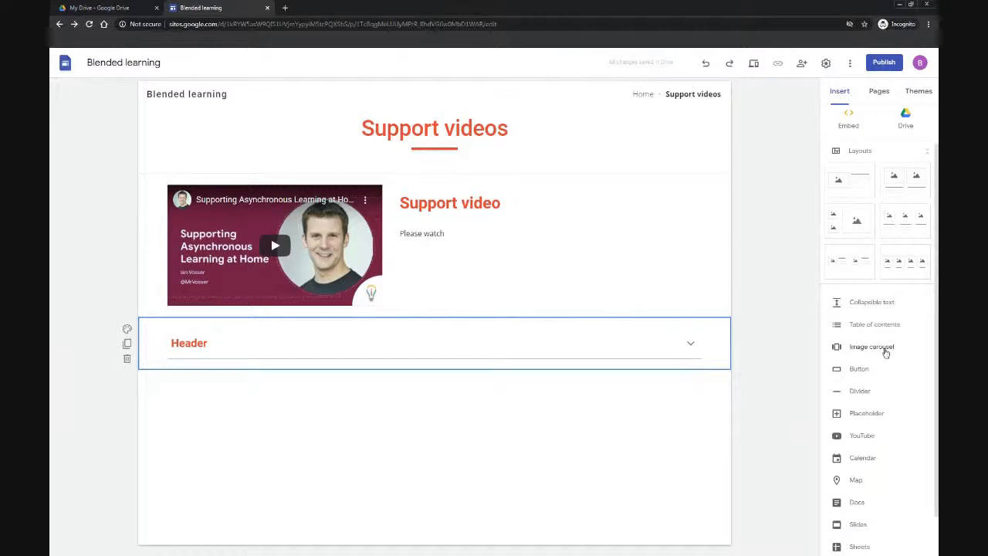
{"action": "left_click", "coordinate": [877, 348]}
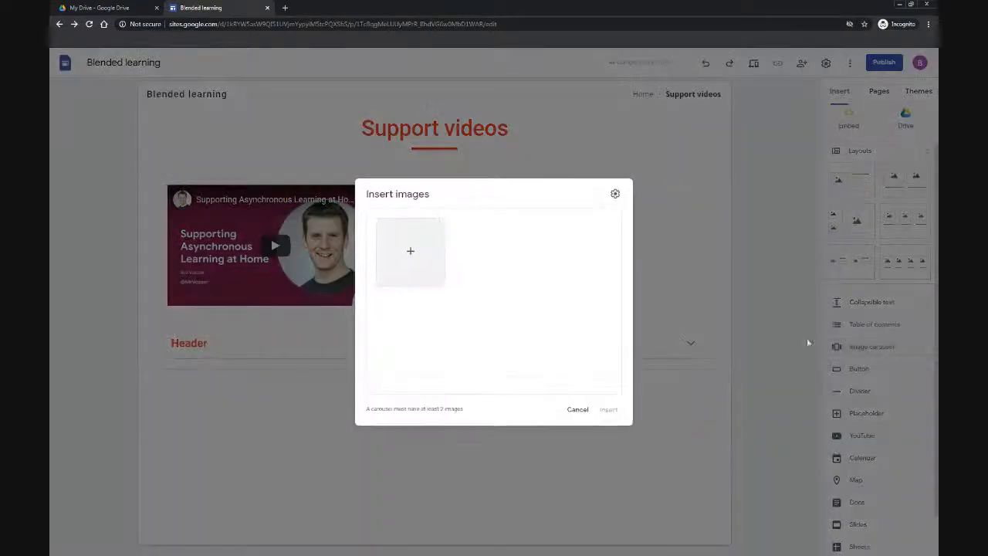
{"action": "left_click", "coordinate": [408, 250]}
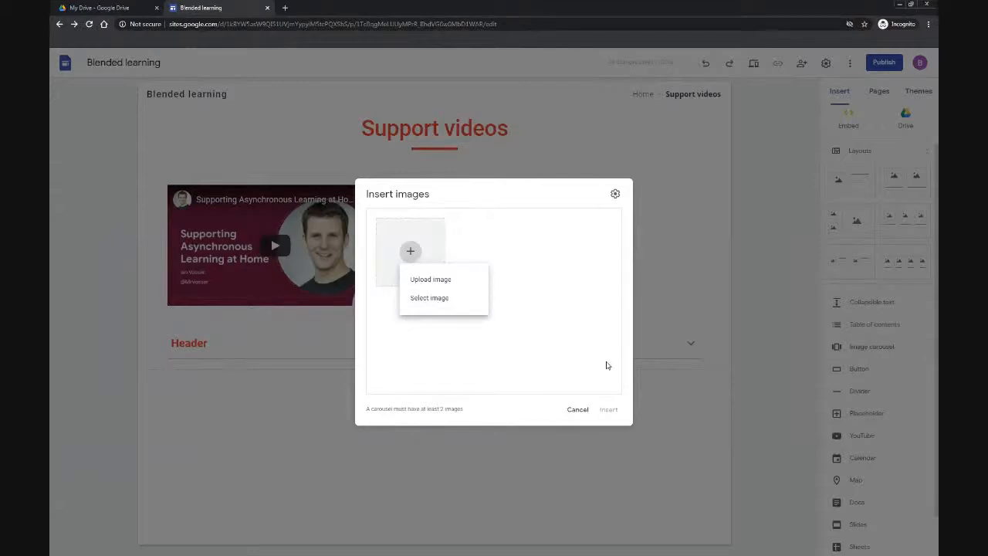
{"action": "left_click", "coordinate": [586, 409]}
{"action": "left_click", "coordinate": [585, 411]}
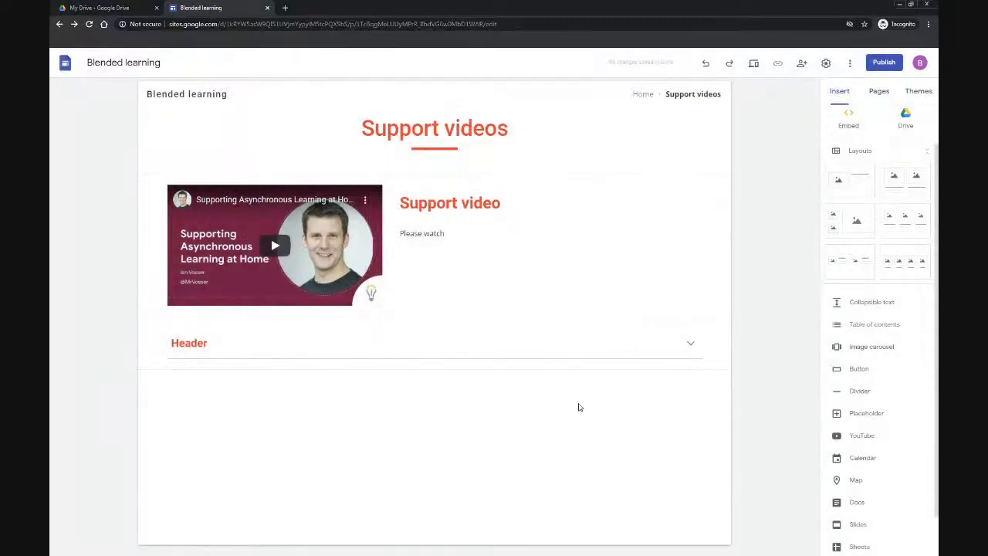
Step: Insert a divider below the collapsible text block
{"action": "scroll", "coordinate": [856, 379], "scroll_direction": "down", "scroll_amount": 1}
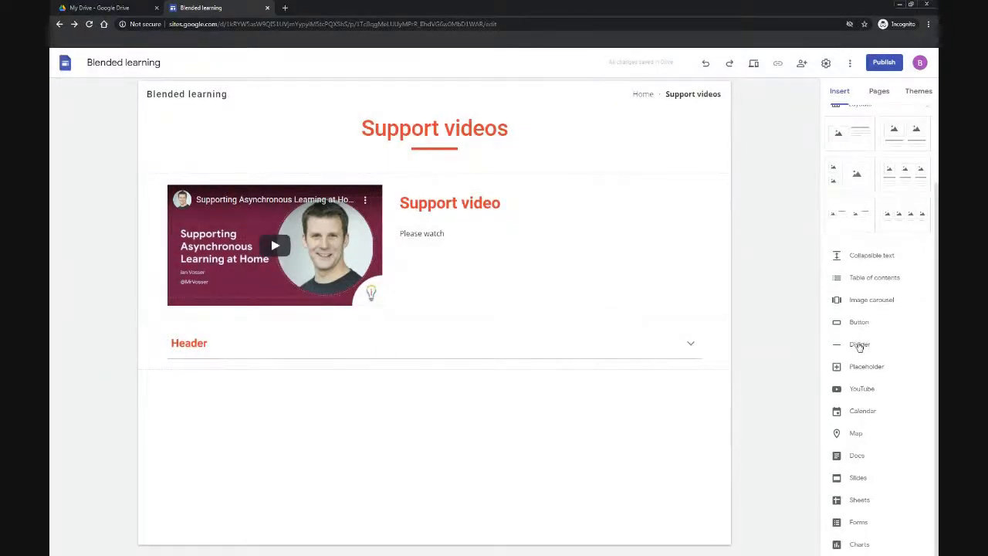
{"action": "left_click", "coordinate": [859, 345]}
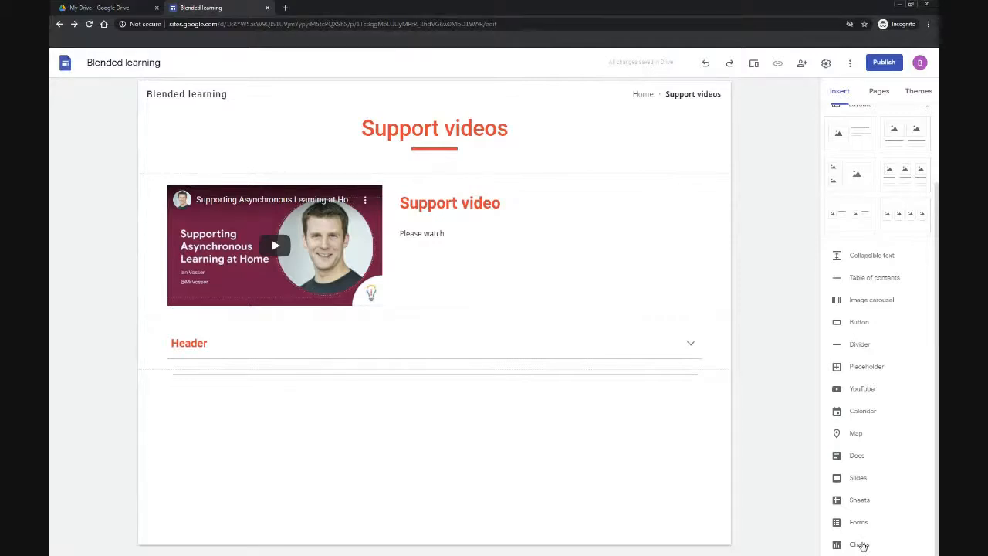
{"action": "scroll", "coordinate": [863, 529], "scroll_direction": "up", "scroll_amount": 2}
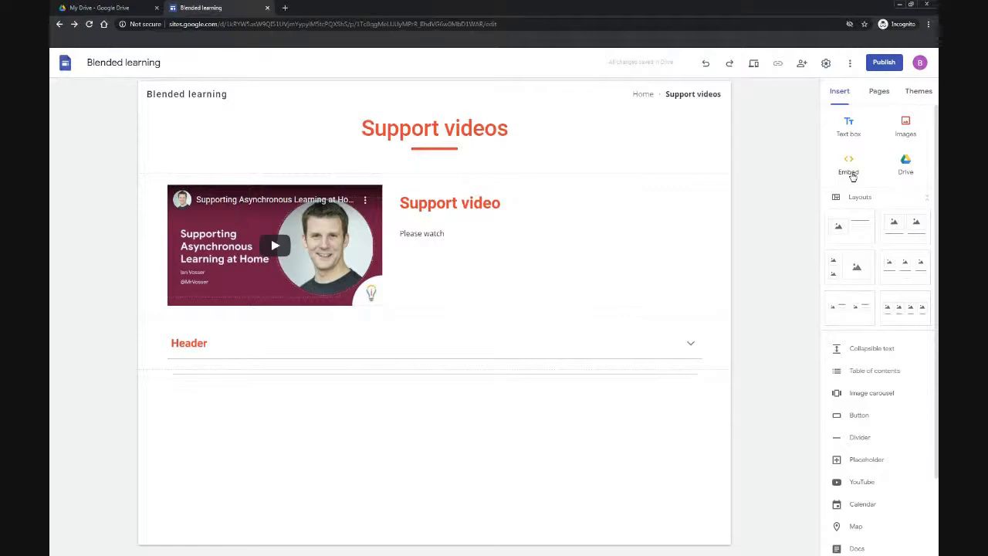
Step: Open publish.twitter.com in a new browser tab
{"action": "left_click", "coordinate": [284, 8]}
{"action": "type", "text": "pu"}
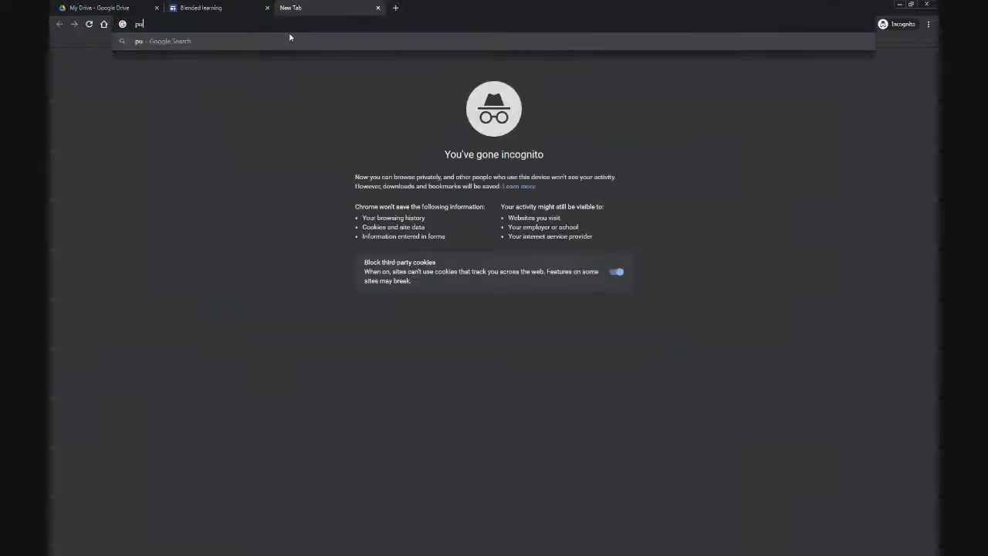
{"action": "type", "text": "blish.t"}
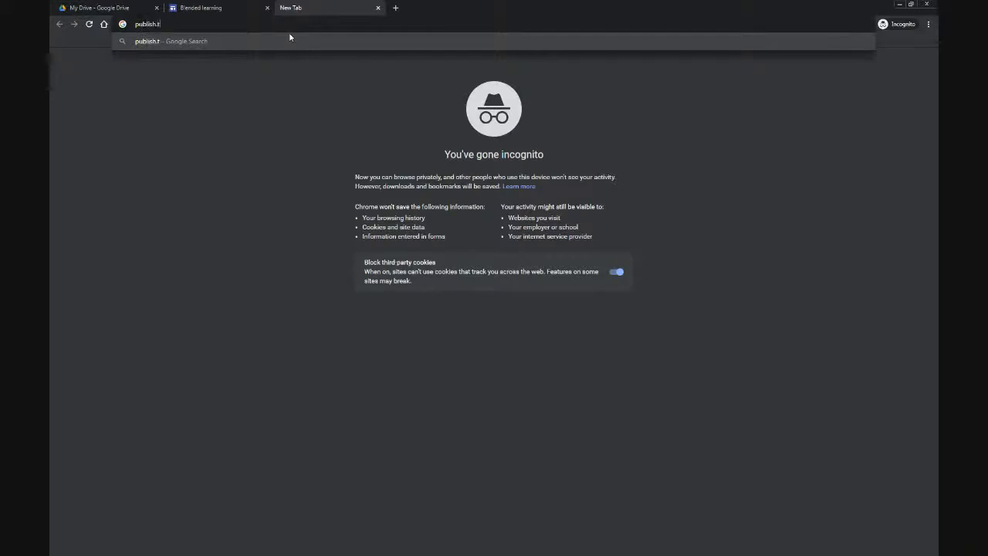
{"action": "type", "text": "witter.com"}
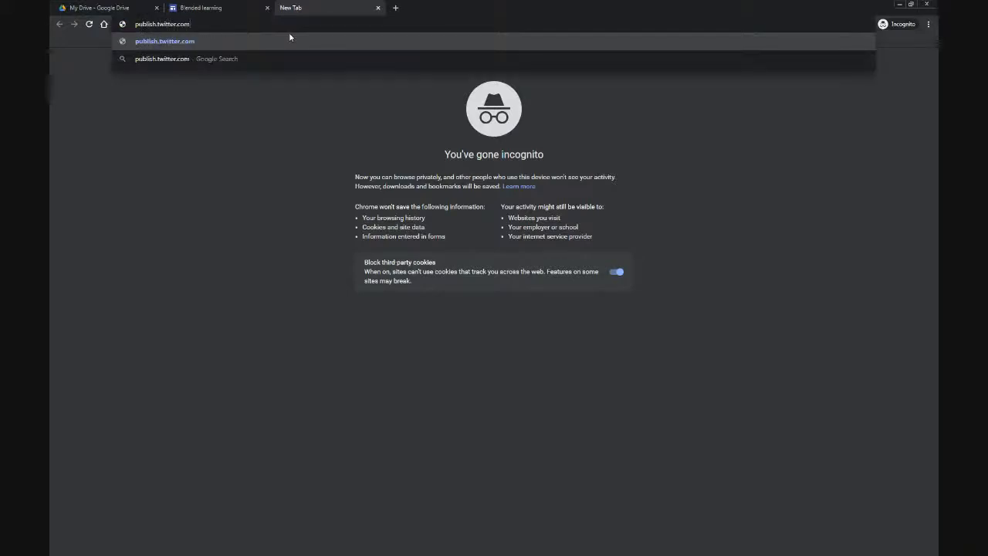
{"action": "key", "text": "Return"}
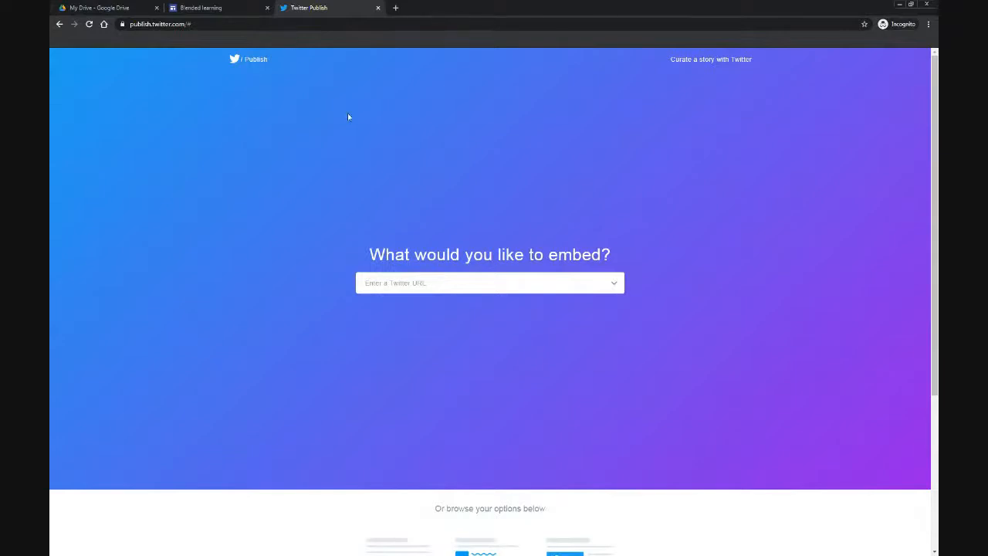
Step: Generate a Tweet hashtag button embed for the presenter's Twitter handle and copy its code
{"action": "left_click", "coordinate": [439, 280]}
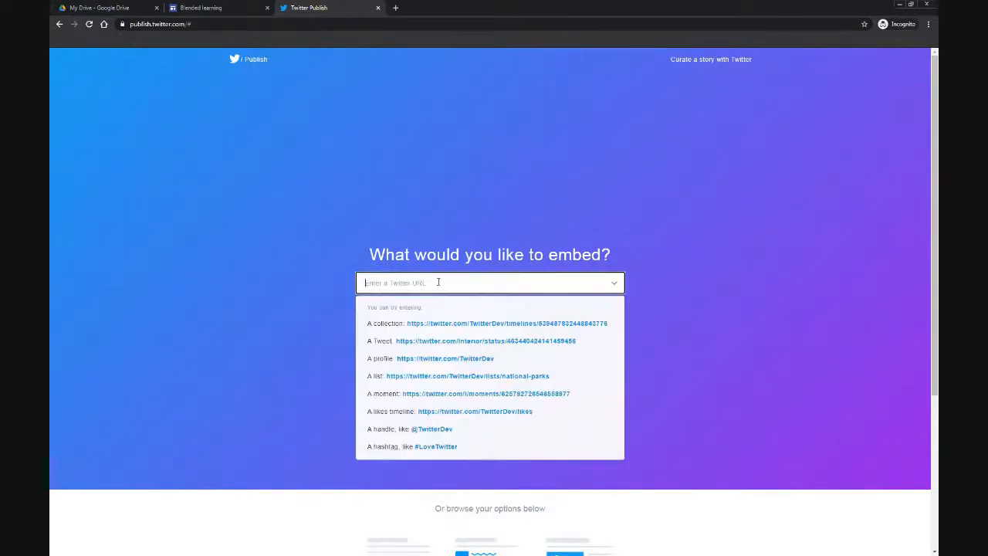
{"action": "type", "text": "MrVosser"}
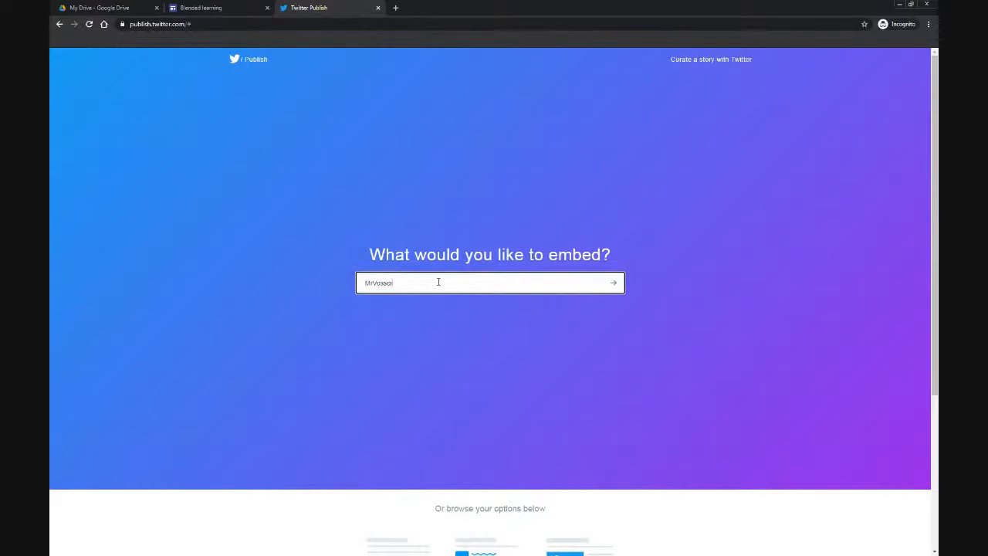
{"action": "left_click", "coordinate": [614, 282]}
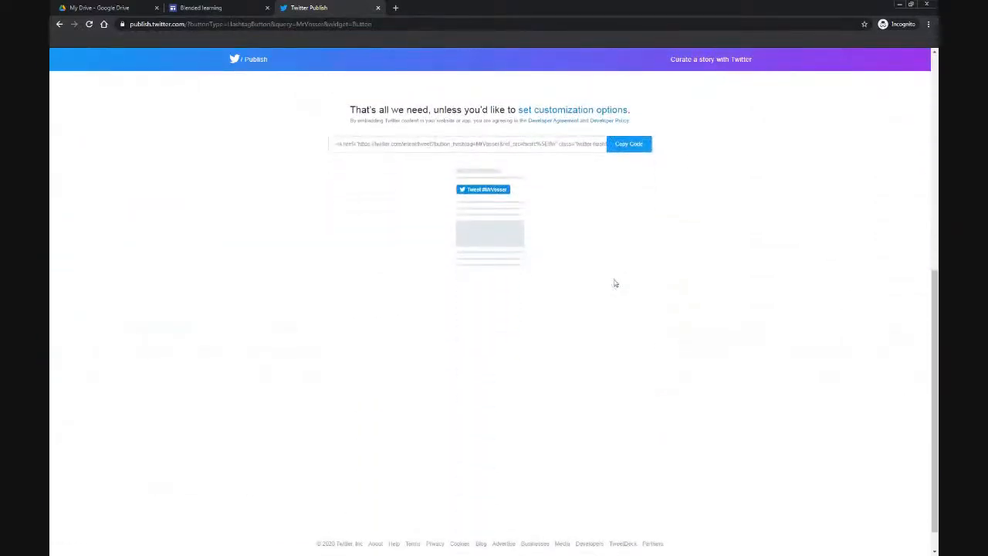
{"action": "left_click", "coordinate": [425, 144]}
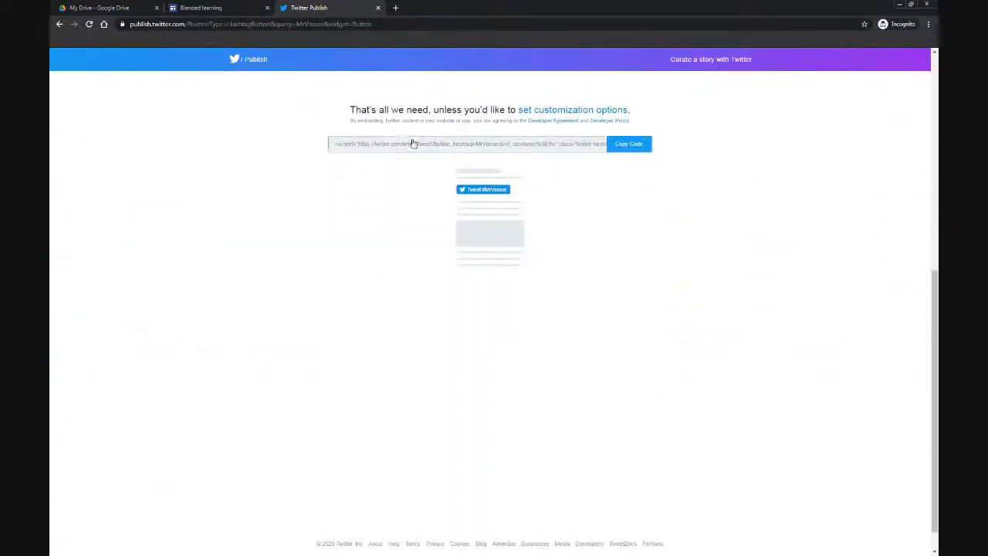
{"action": "left_click", "coordinate": [637, 146]}
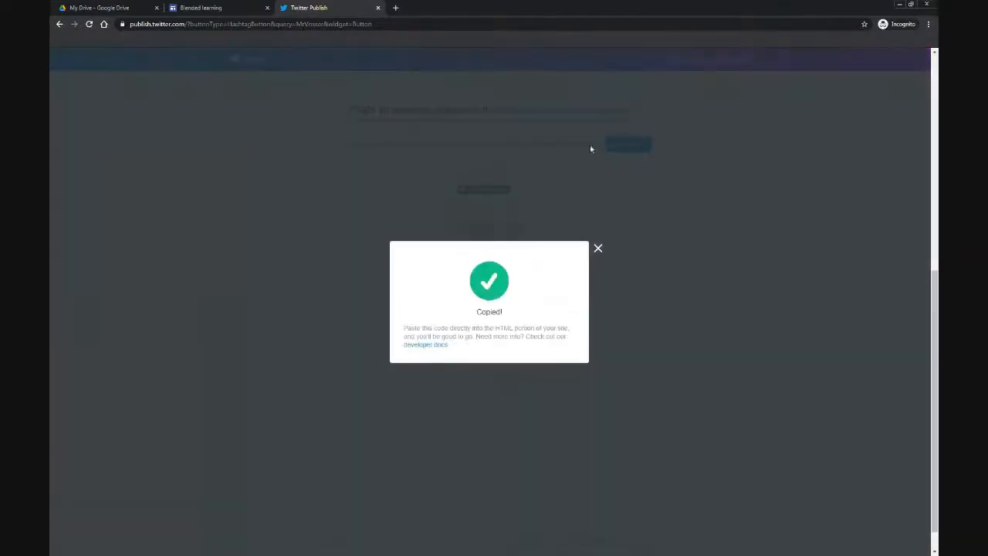
Step: Embed the copied Twitter button code below the divider on the Support videos page
{"action": "left_click", "coordinate": [225, 10]}
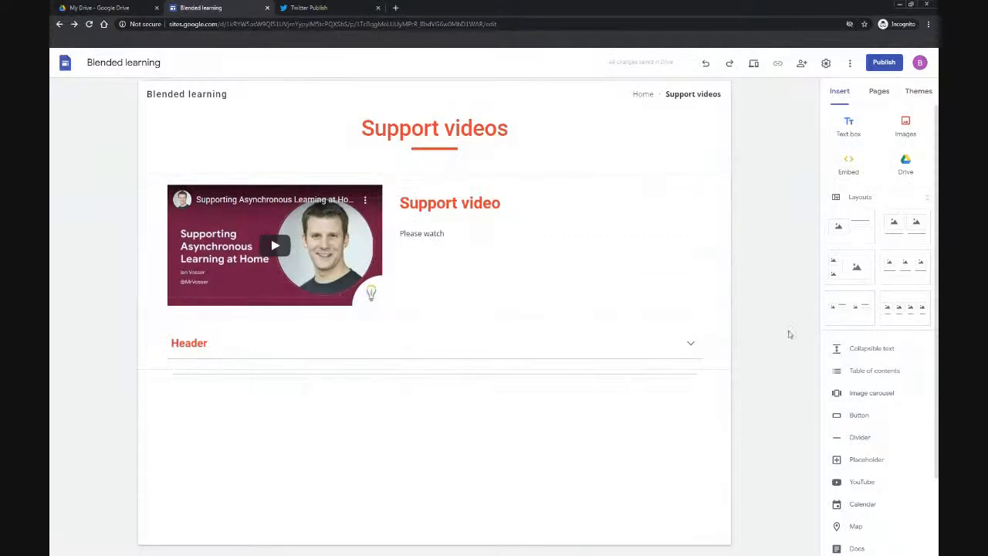
{"action": "left_click", "coordinate": [851, 174]}
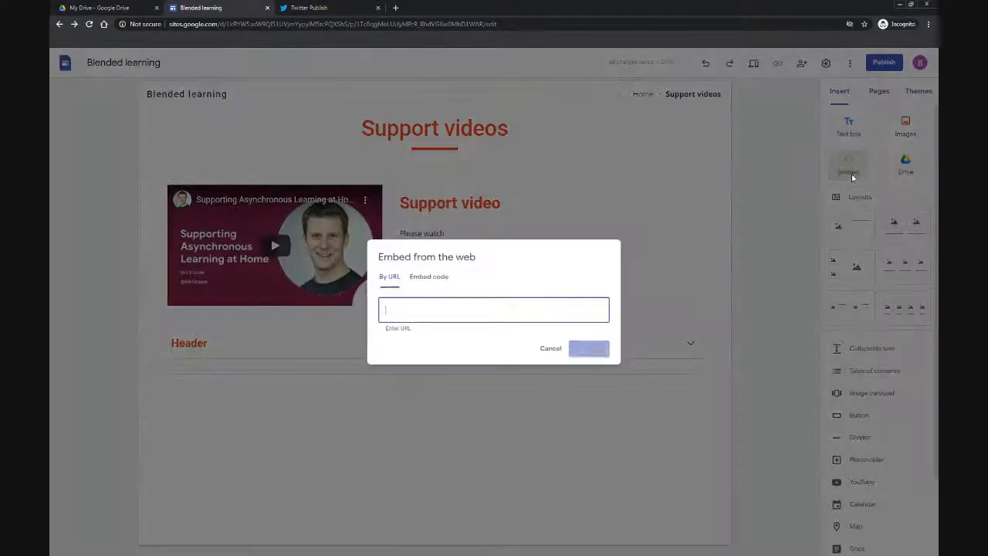
{"action": "left_click", "coordinate": [425, 263]}
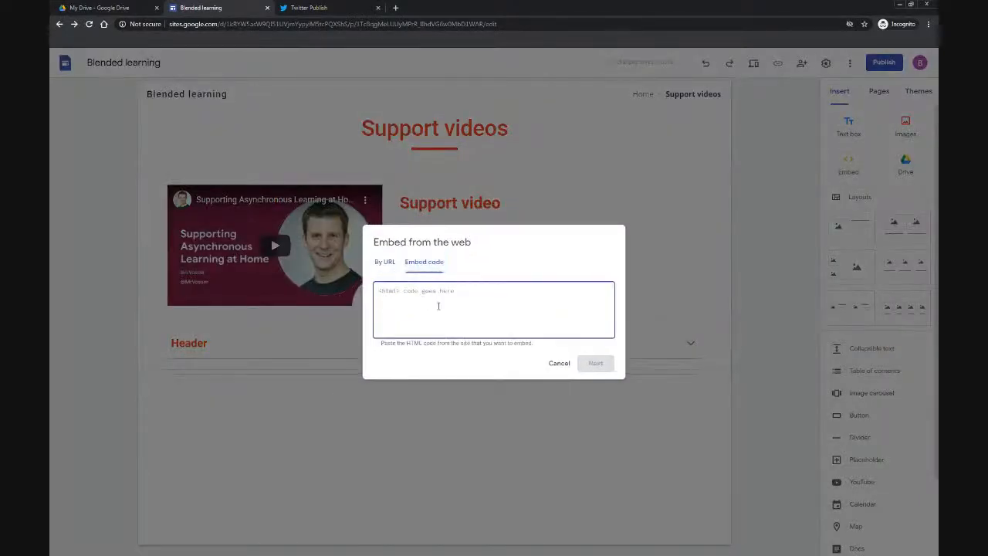
{"action": "key", "text": "ctrl+v"}
{"action": "left_click", "coordinate": [597, 365]}
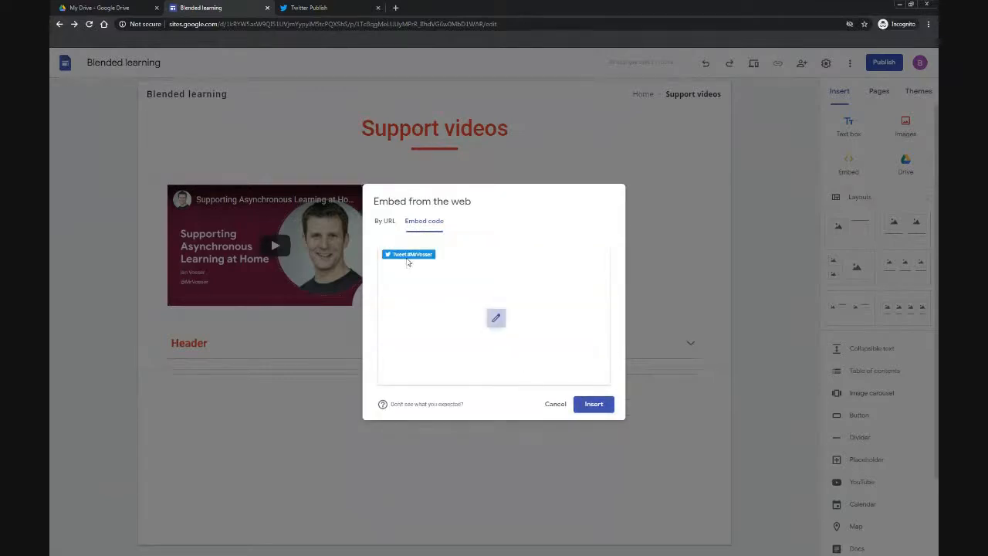
{"action": "left_click", "coordinate": [589, 408]}
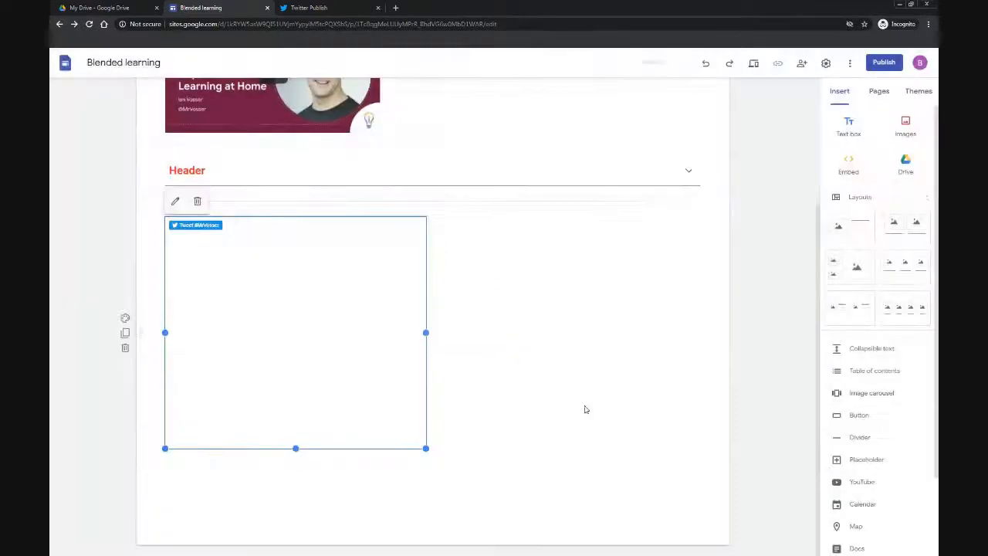
Step: Shrink the Twitter embed box to fit the Tweet button
{"action": "left_click_drag", "start_coordinate": [425, 447], "coordinate": [237, 276]}
{"action": "left_click_drag", "start_coordinate": [206, 446], "coordinate": [205, 412]}
{"action": "left_click", "coordinate": [318, 457]}
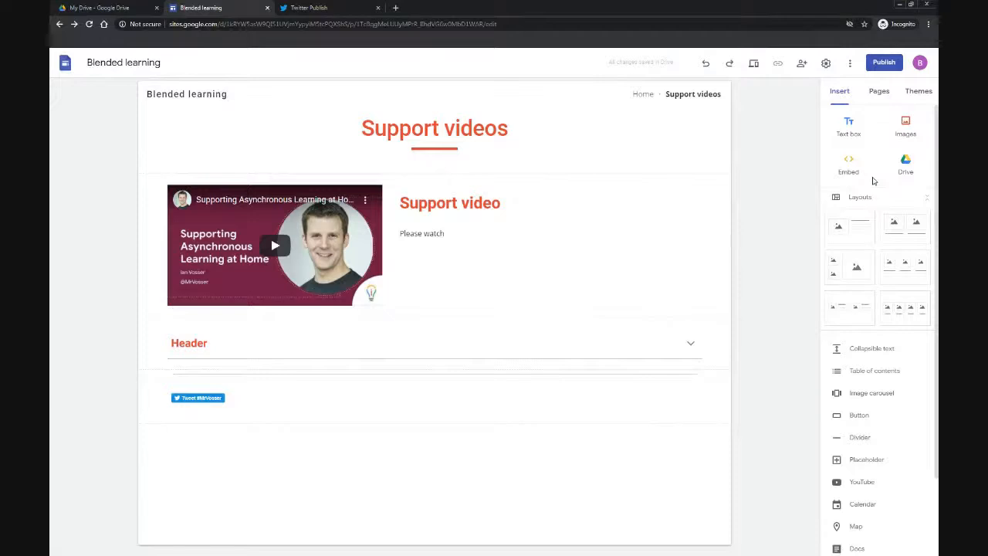
{"action": "scroll", "coordinate": [874, 263], "scroll_direction": "down", "scroll_amount": 2}
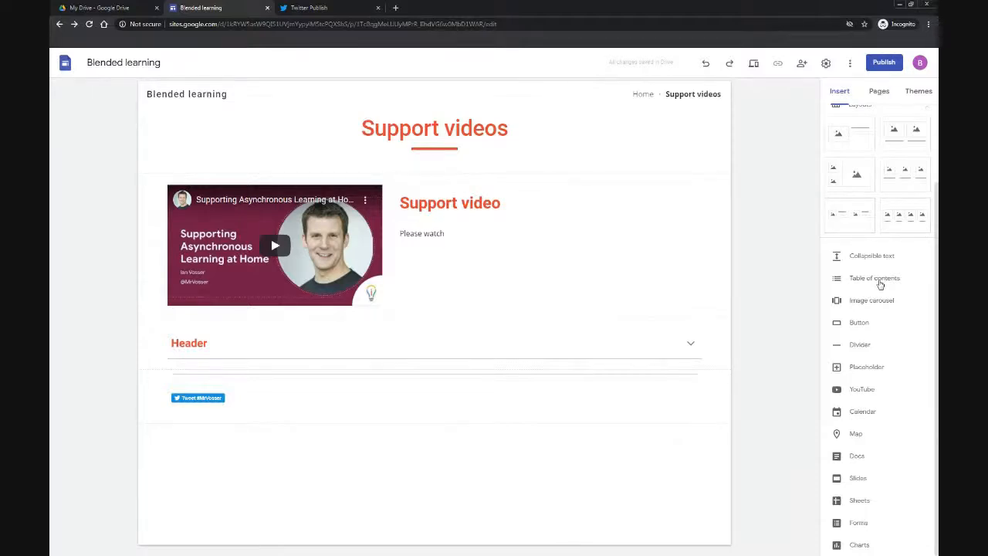
{"action": "left_click", "coordinate": [880, 92]}
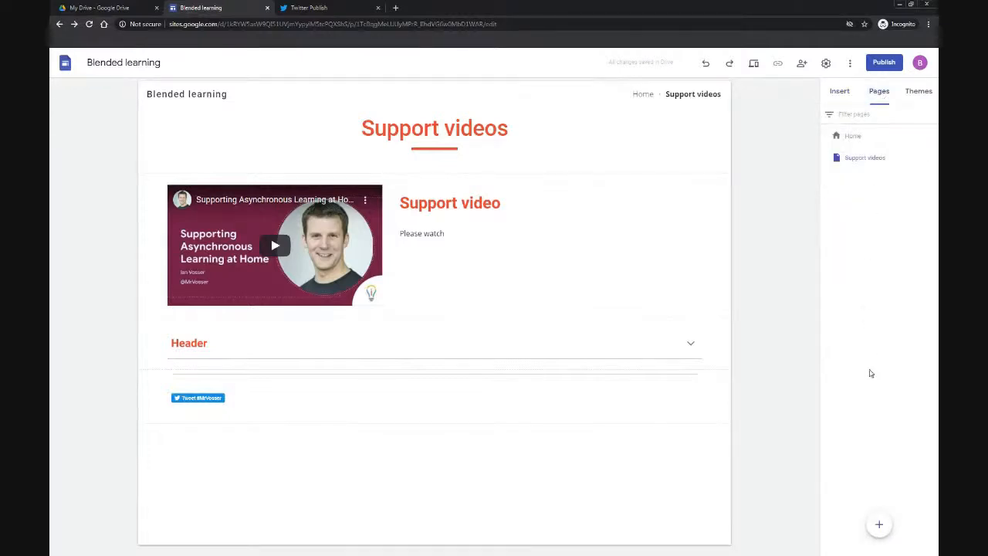
{"action": "mouse_move", "coordinate": [878, 531]}
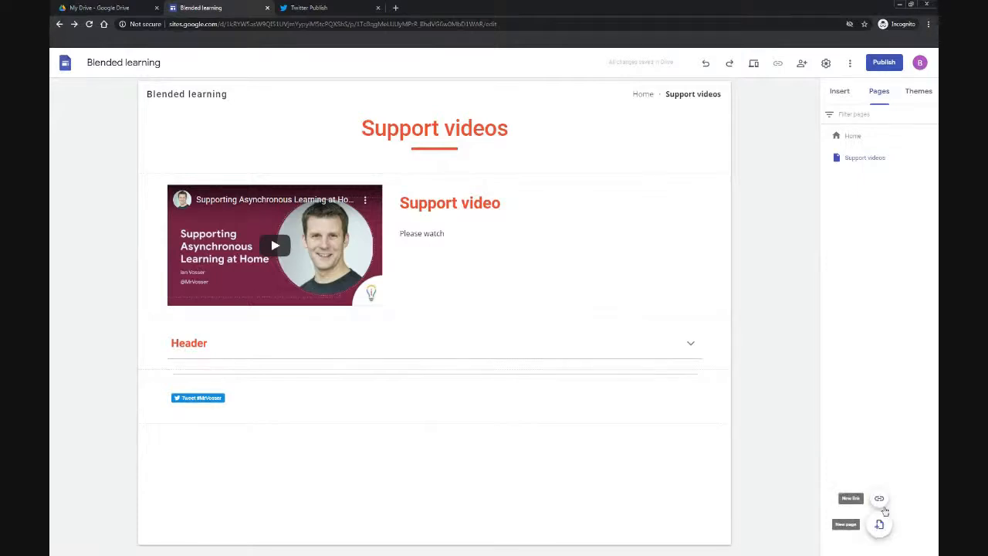
{"action": "left_click", "coordinate": [879, 500]}
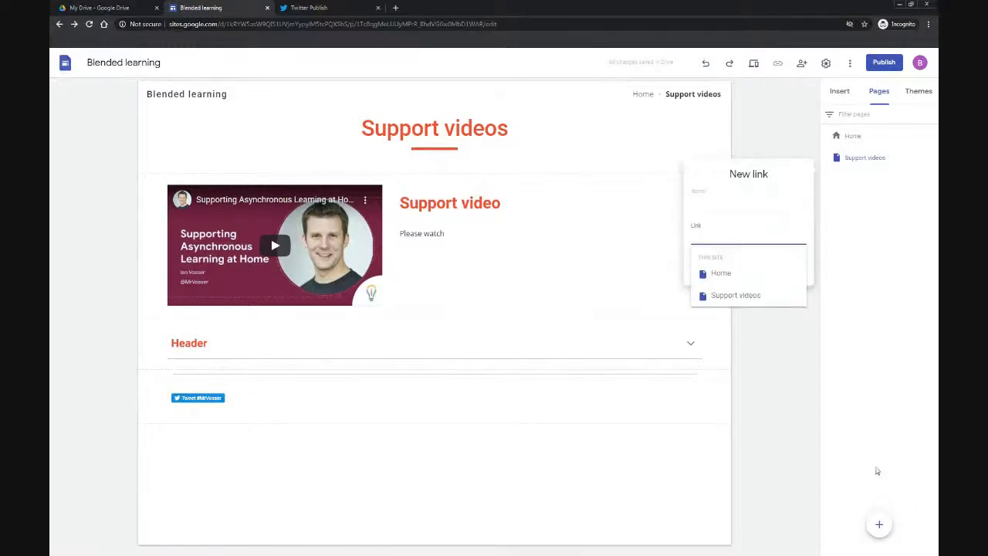
{"action": "left_click", "coordinate": [739, 203]}
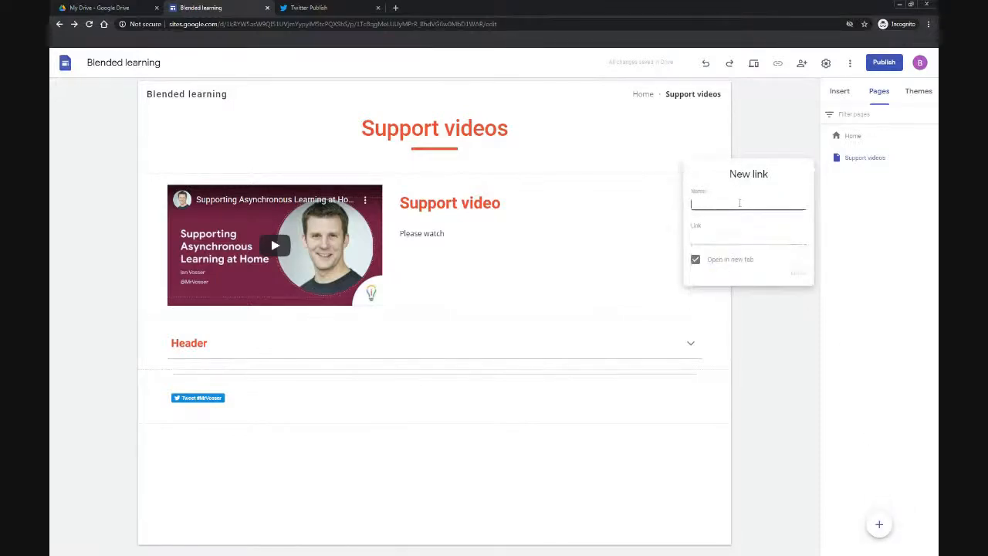
{"action": "type", "text": "BBC"}
{"action": "left_click", "coordinate": [733, 238]}
{"action": "type", "text": "www.bbc"}
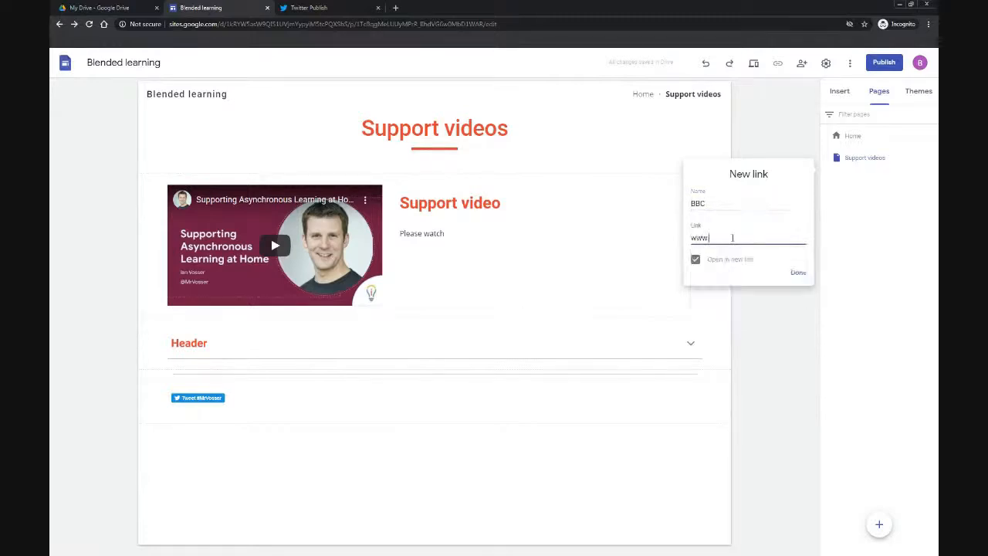
{"action": "type", "text": ".co.uk"}
{"action": "left_click", "coordinate": [798, 274]}
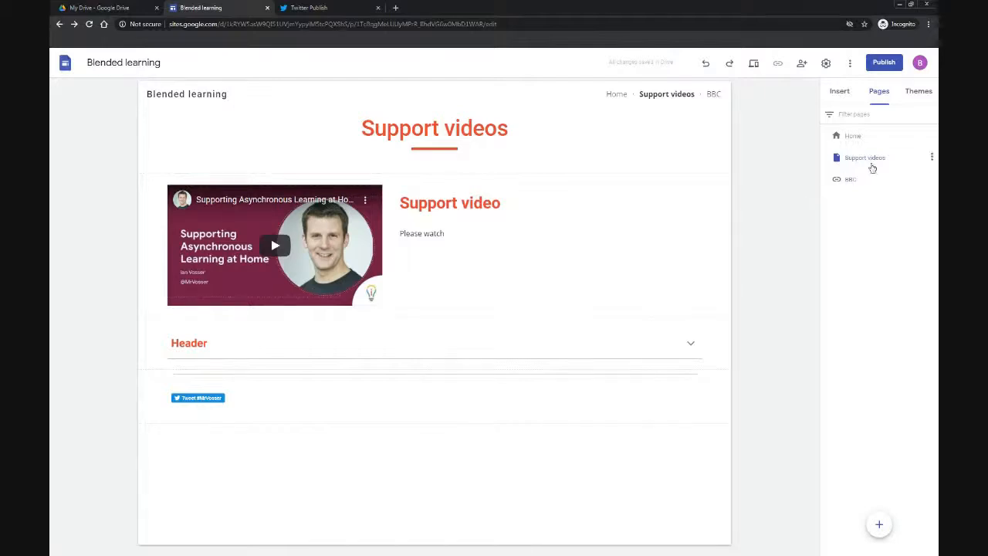
Step: Add a subpage named More videos under Support videos and open it from the Support videos drop-down
{"action": "left_click", "coordinate": [932, 158]}
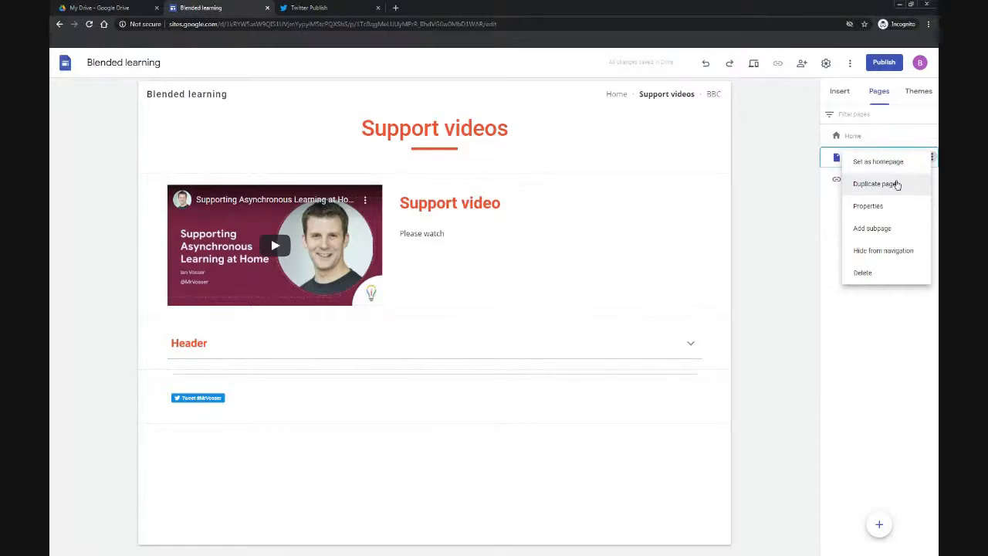
{"action": "left_click", "coordinate": [895, 230]}
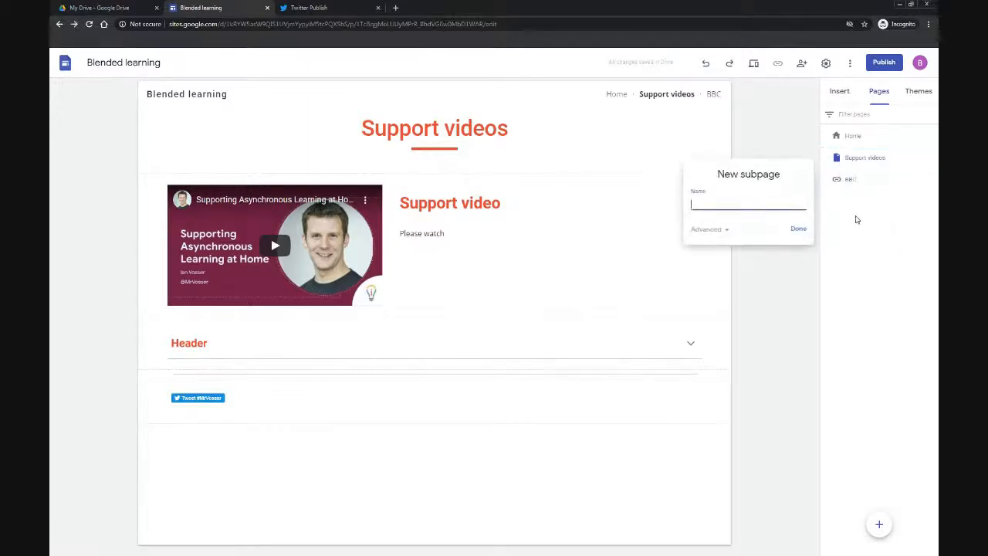
{"action": "type", "text": "More videos"}
{"action": "left_click", "coordinate": [799, 229]}
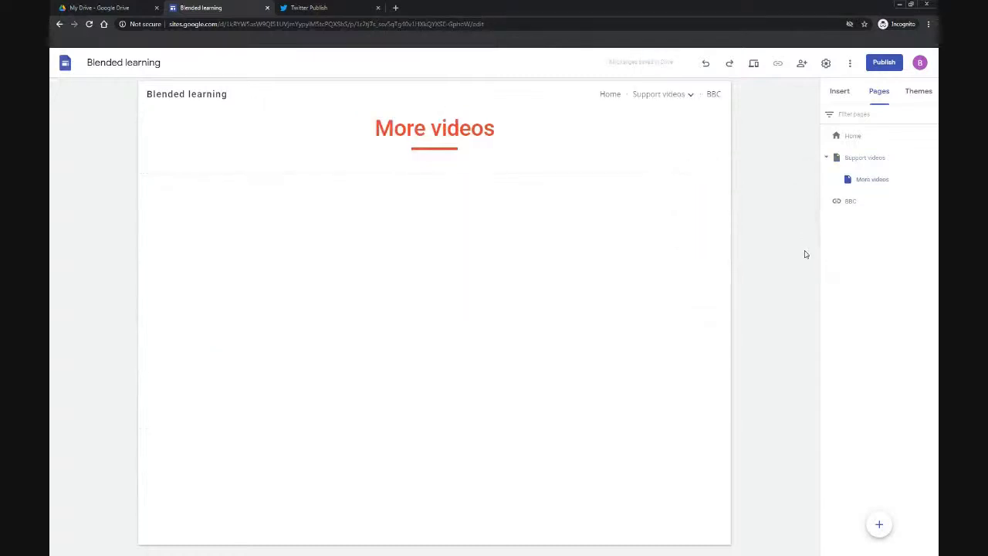
{"action": "left_click", "coordinate": [689, 94]}
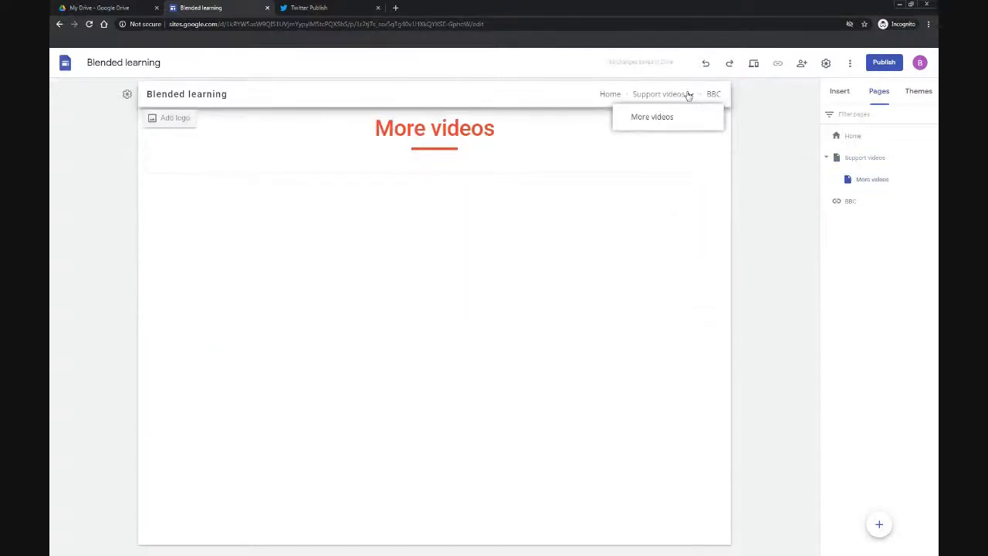
{"action": "left_click", "coordinate": [670, 98]}
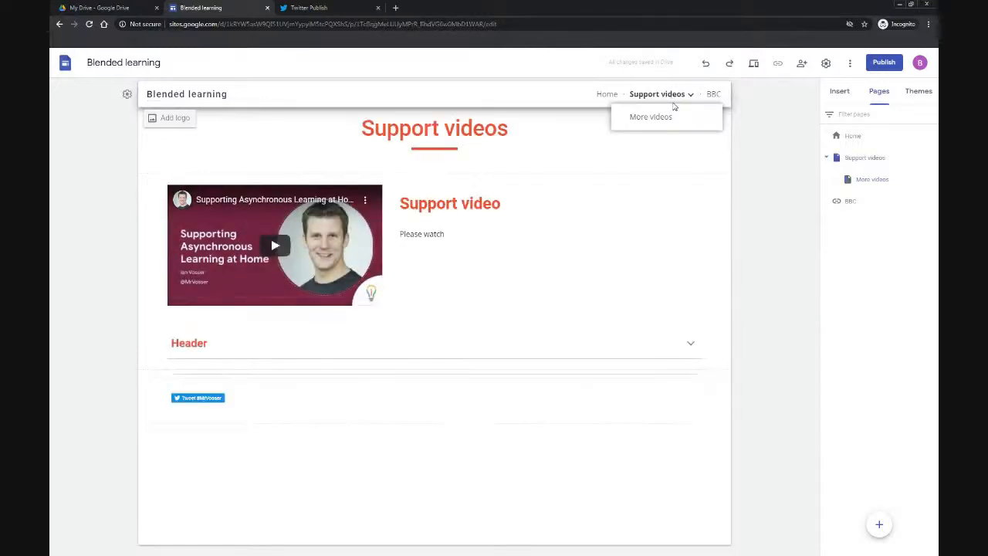
{"action": "left_click", "coordinate": [650, 117]}
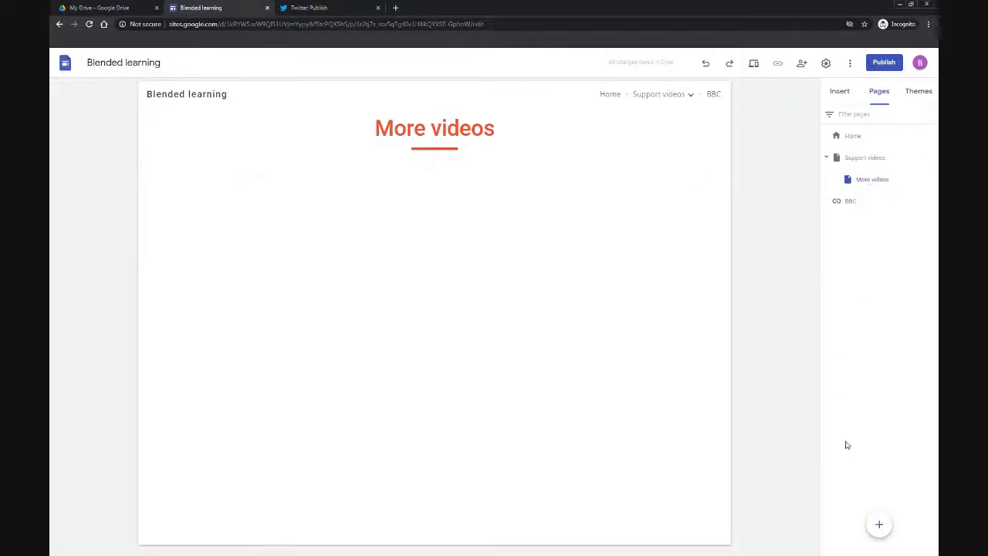
Step: Create a new page named Secret page and hide it from the site navigation
{"action": "left_click", "coordinate": [878, 524]}
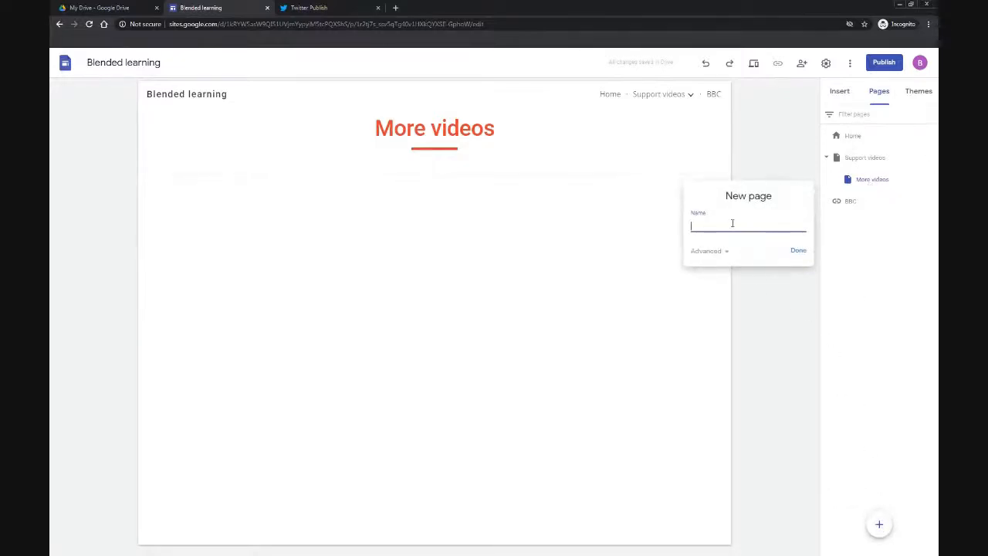
{"action": "type", "text": "Secret page"}
{"action": "left_click", "coordinate": [797, 250]}
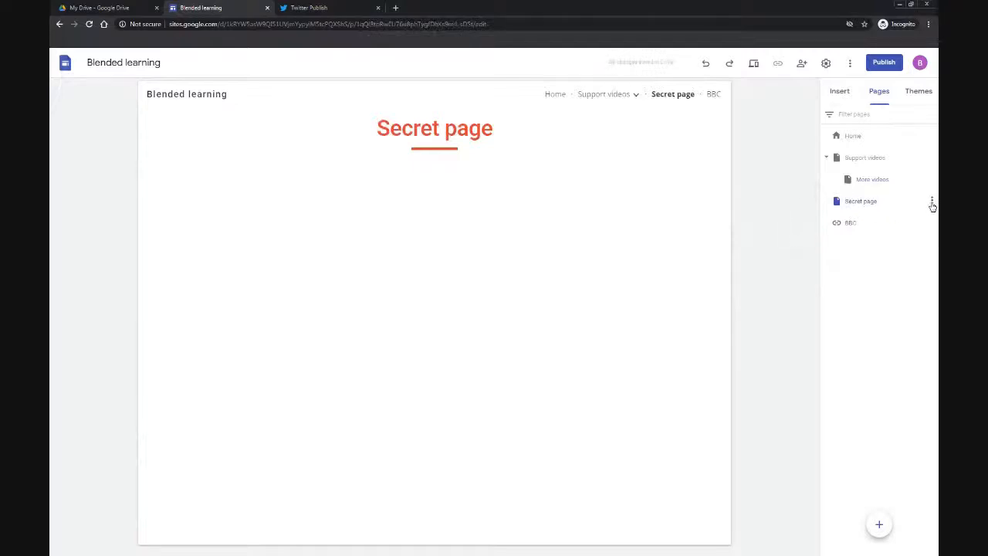
{"action": "left_click", "coordinate": [931, 203]}
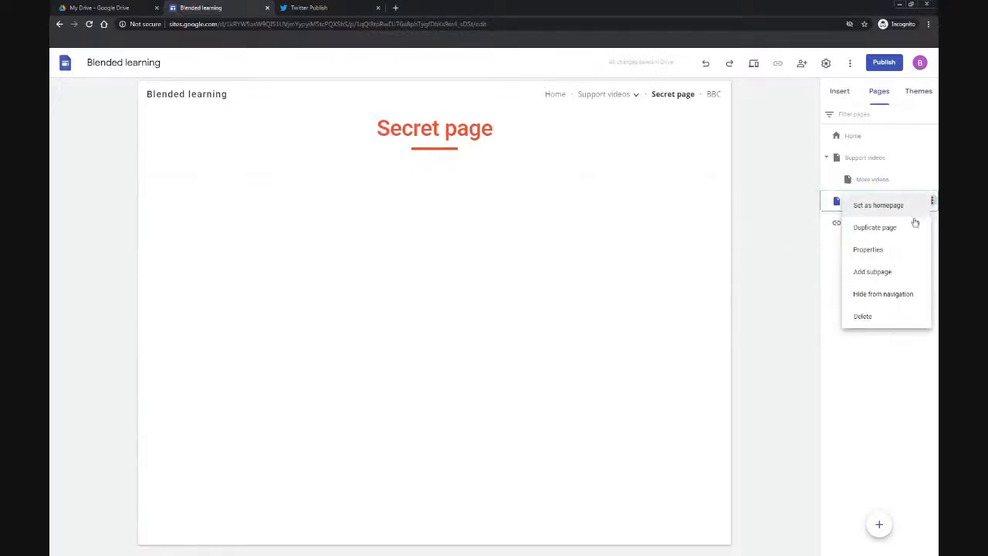
{"action": "left_click", "coordinate": [892, 296]}
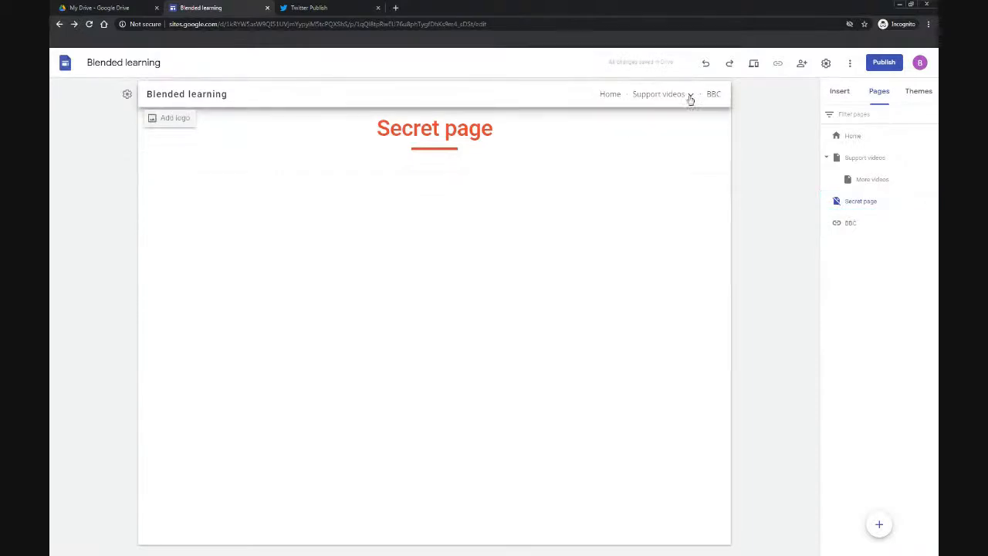
Step: On the More videos page, add a text box reading 'Link to secret page'
{"action": "left_click", "coordinate": [648, 94]}
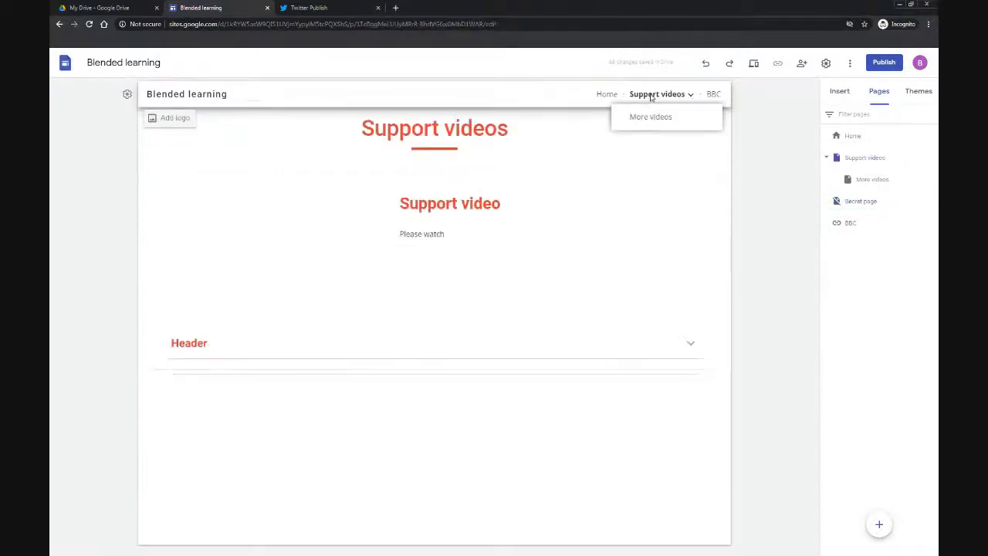
{"action": "left_click", "coordinate": [599, 96]}
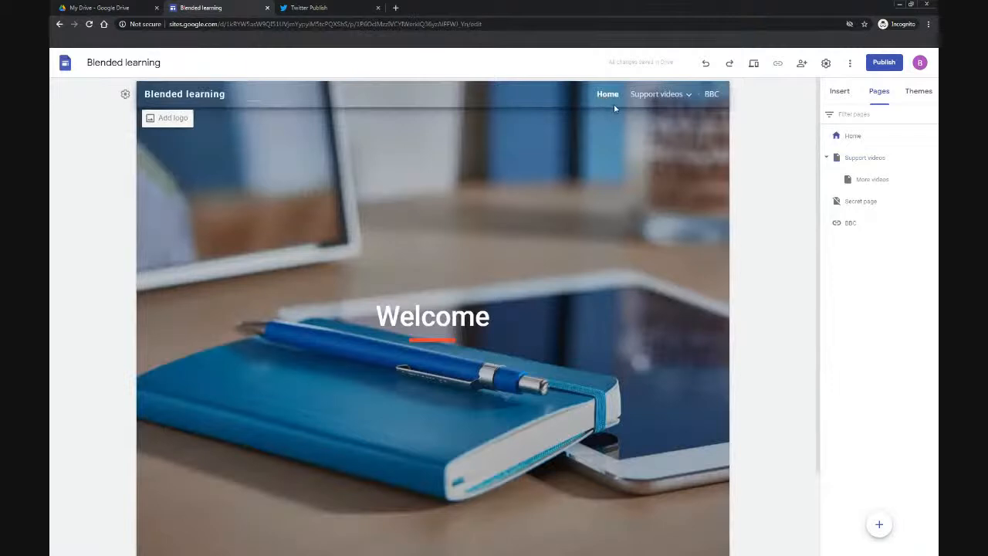
{"action": "mouse_move", "coordinate": [633, 100]}
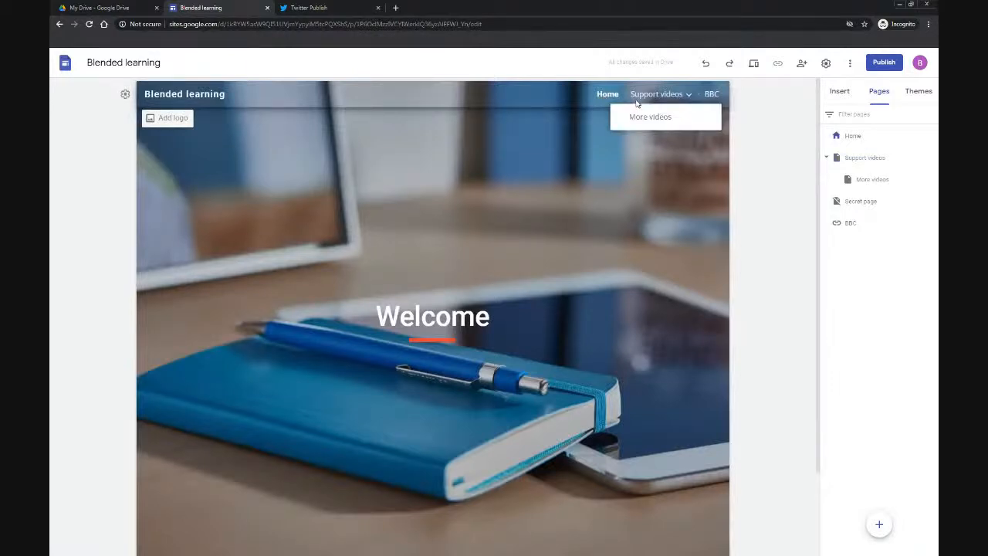
{"action": "left_click", "coordinate": [642, 117]}
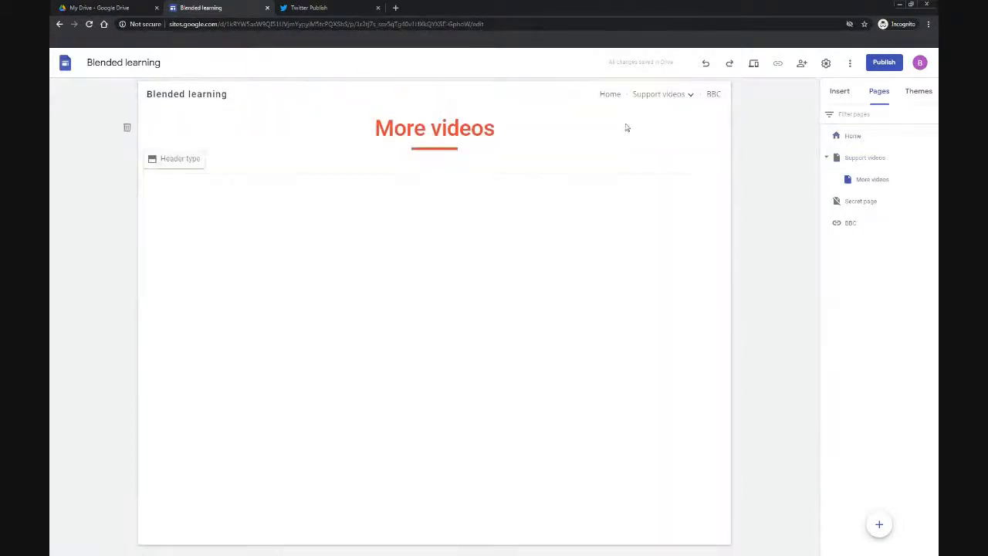
{"action": "left_click", "coordinate": [843, 92]}
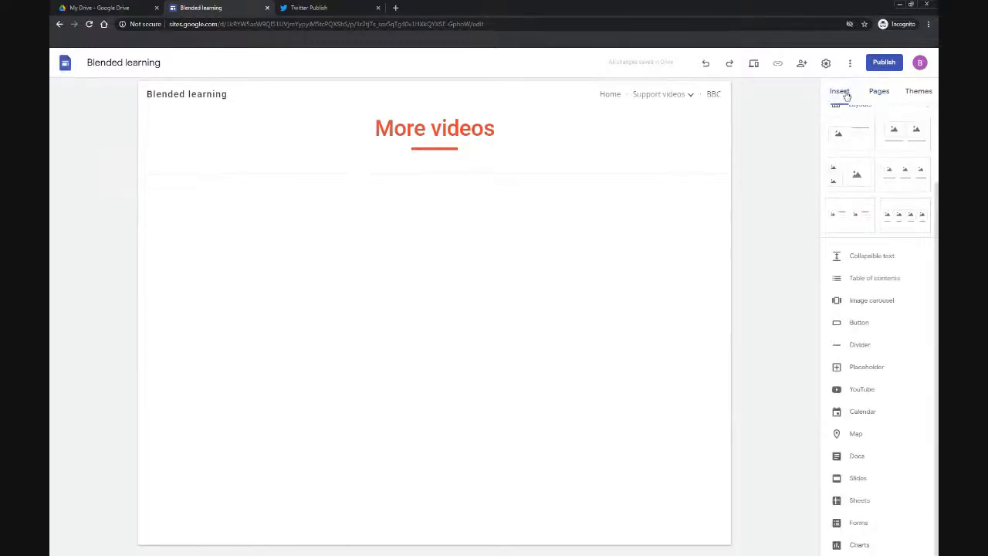
{"action": "scroll", "coordinate": [848, 231], "scroll_direction": "up", "scroll_amount": 3}
{"action": "left_click", "coordinate": [848, 127]}
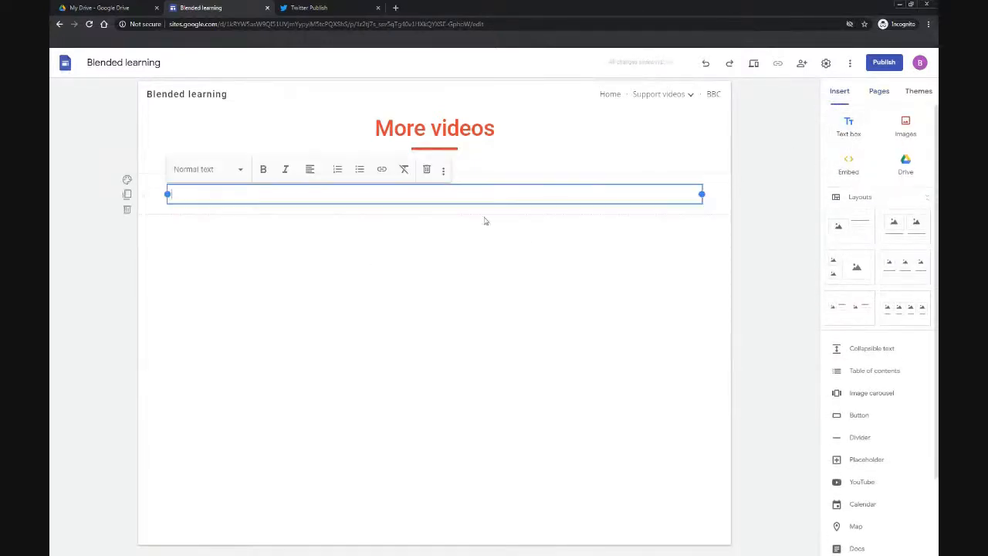
{"action": "type", "text": "Link"}
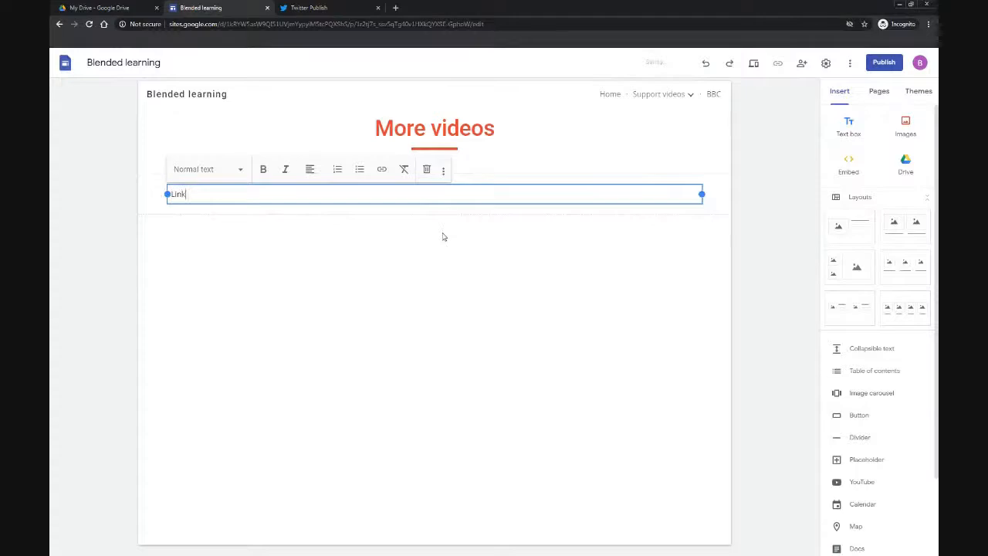
{"action": "type", "text": " to secret page"}
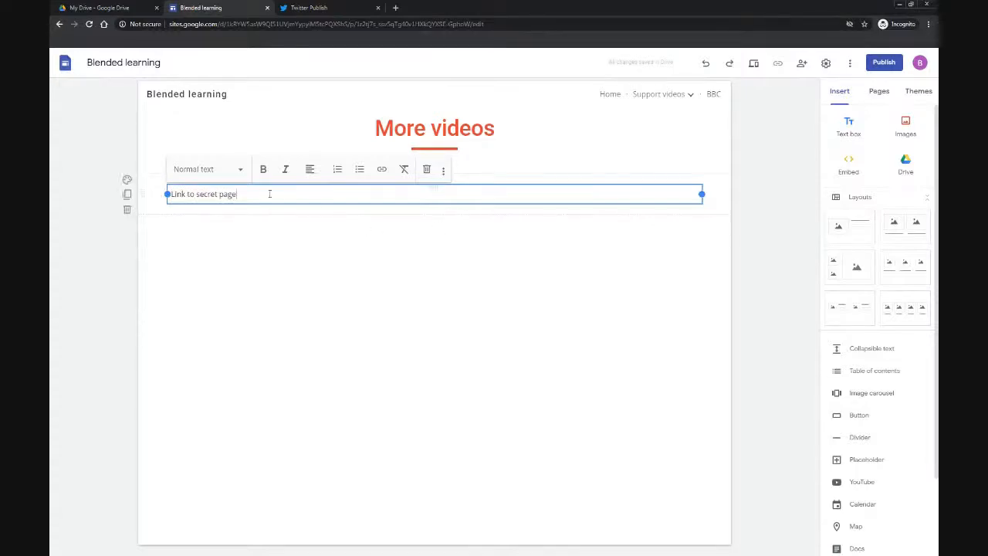
Step: Link the 'Link to secret page' text to the Secret page
{"action": "left_click_drag", "start_coordinate": [255, 194], "coordinate": [165, 195]}
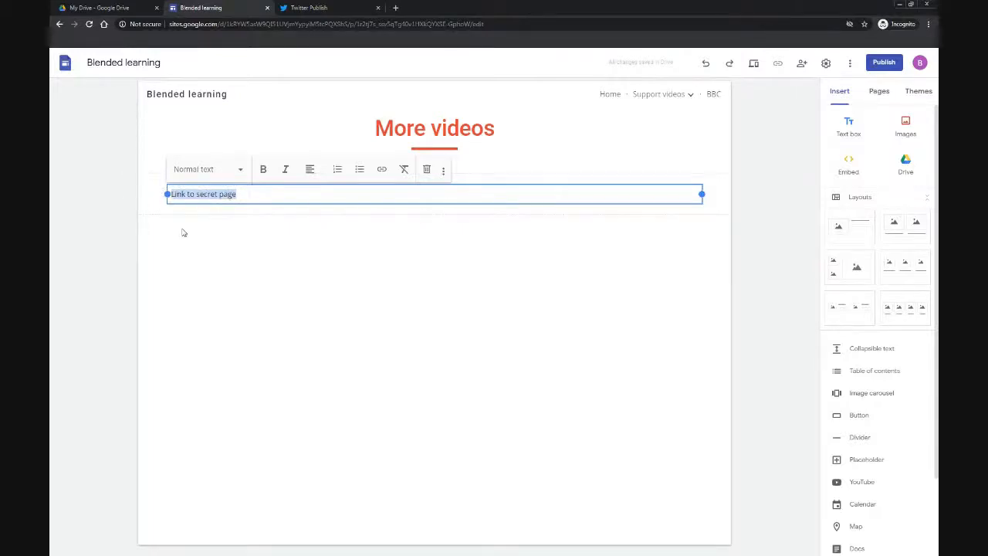
{"action": "left_click", "coordinate": [382, 170]}
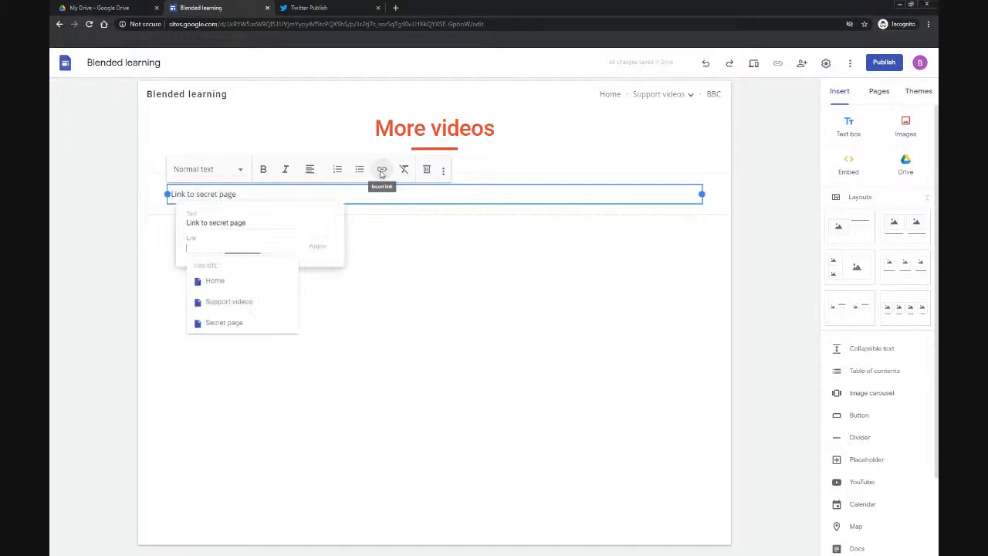
{"action": "left_click", "coordinate": [234, 328]}
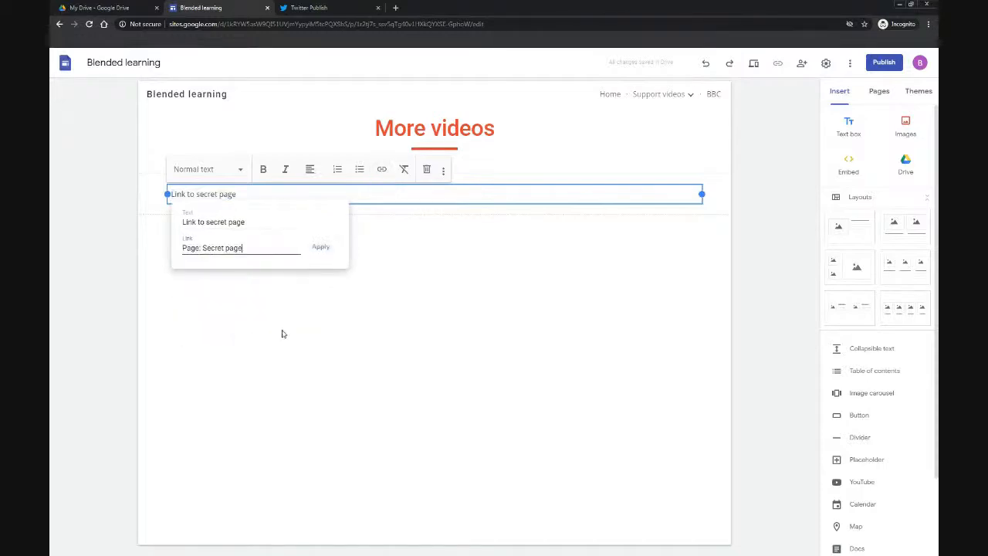
{"action": "left_click", "coordinate": [320, 247]}
{"action": "left_click", "coordinate": [337, 261]}
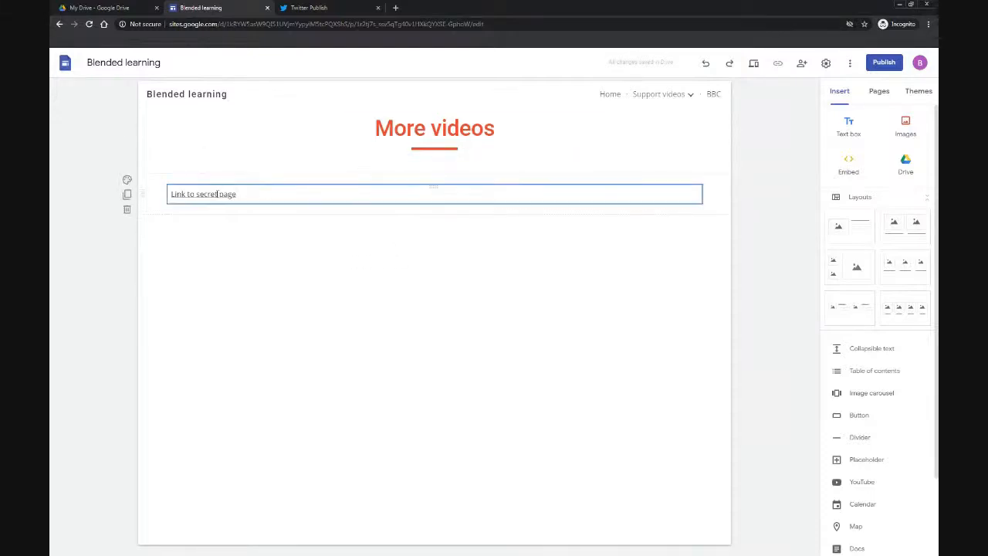
Step: Test the secret page link by reaching More videos from Home and following the link
{"action": "left_click", "coordinate": [608, 94]}
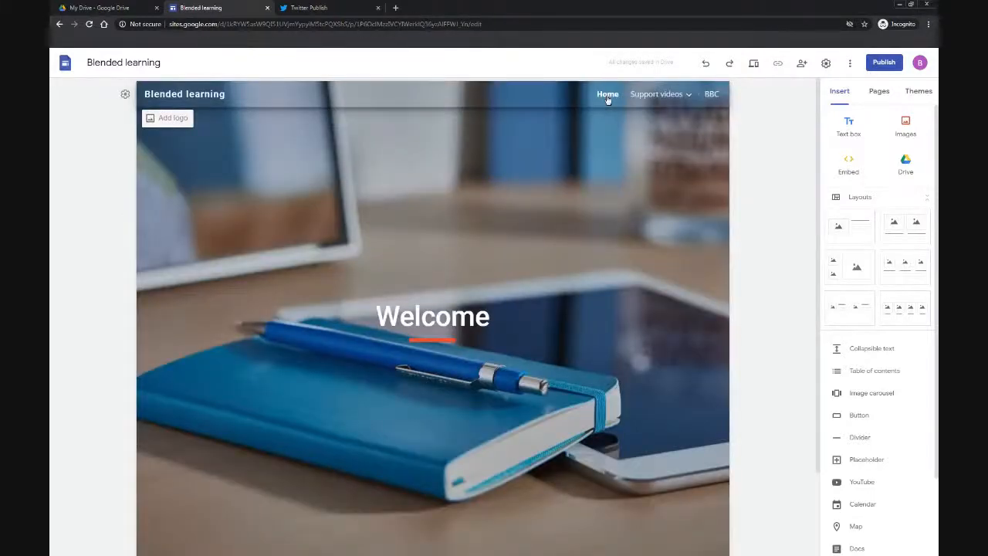
{"action": "mouse_move", "coordinate": [656, 96]}
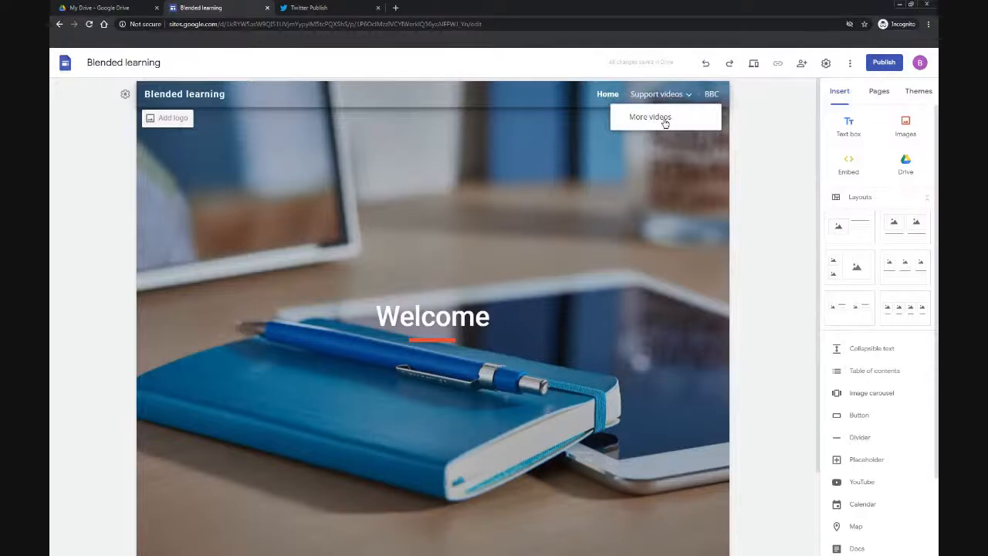
{"action": "left_click", "coordinate": [664, 119]}
{"action": "left_click", "coordinate": [204, 194]}
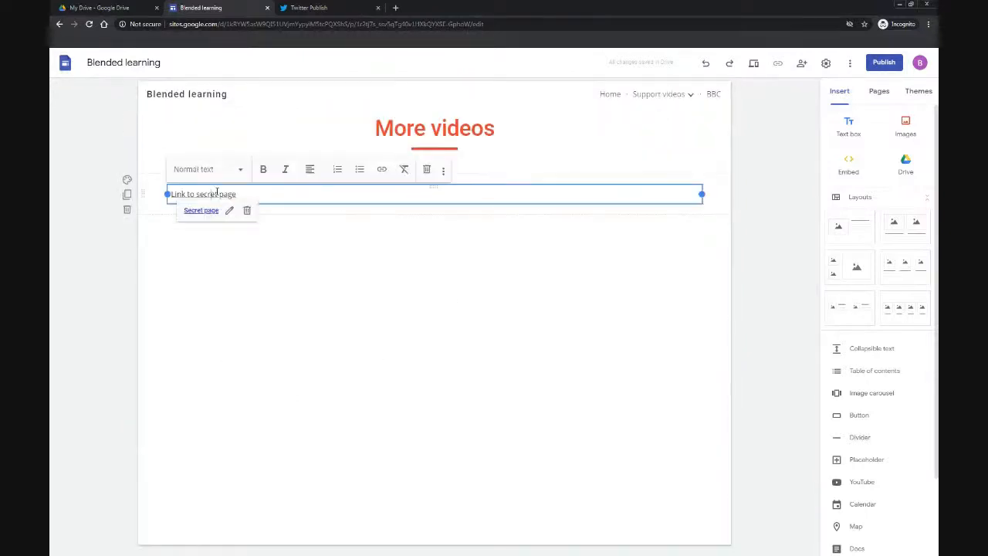
{"action": "left_click", "coordinate": [202, 211]}
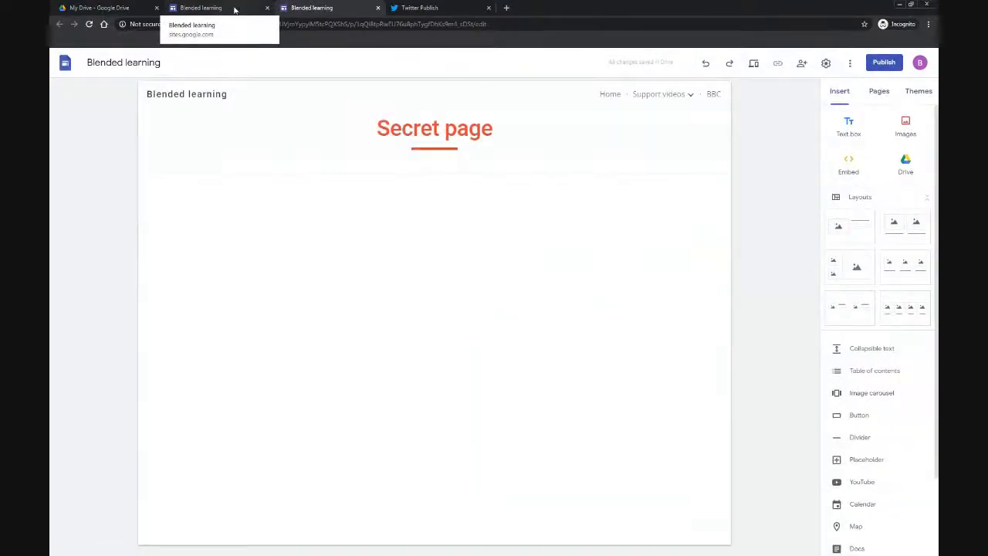
{"action": "left_click", "coordinate": [235, 9]}
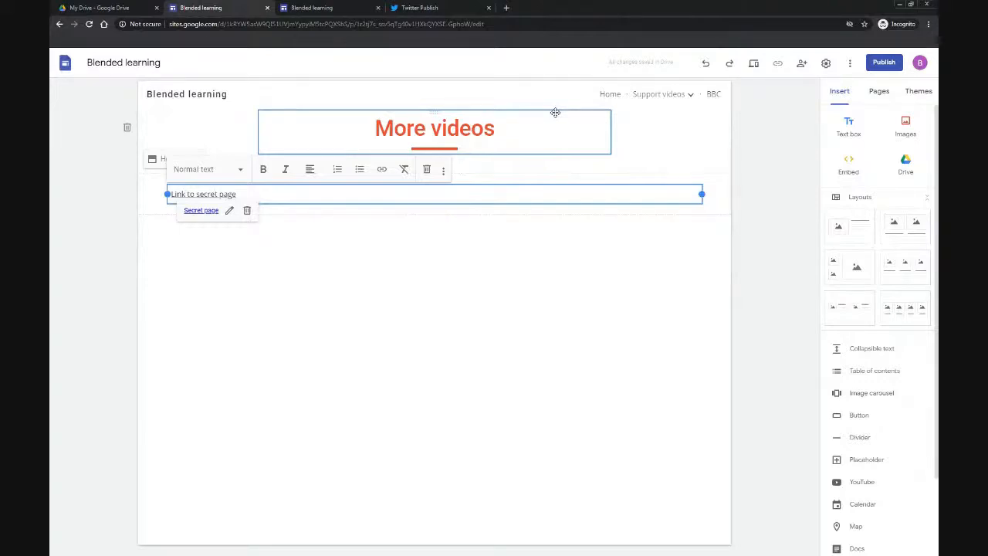
{"action": "left_click", "coordinate": [917, 102]}
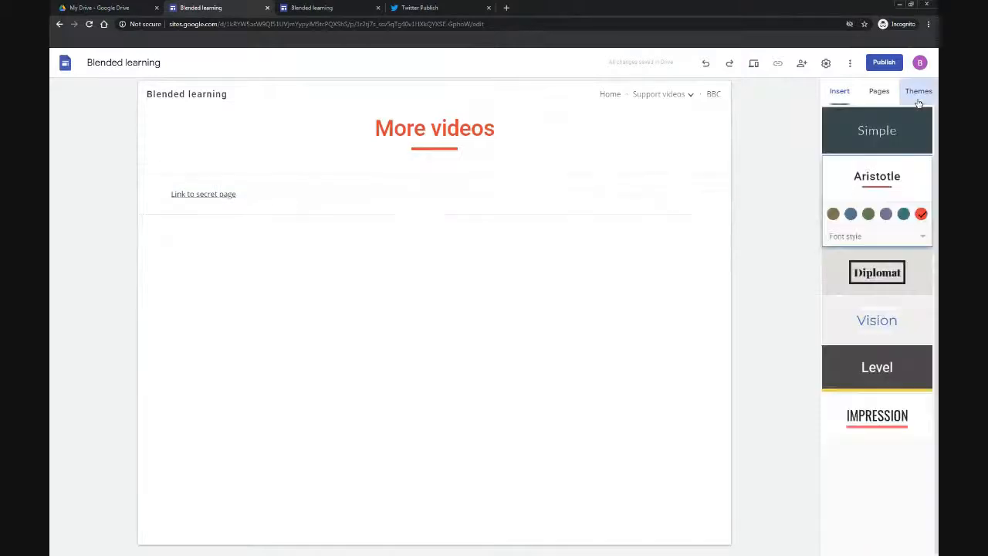
{"action": "left_click", "coordinate": [889, 99]}
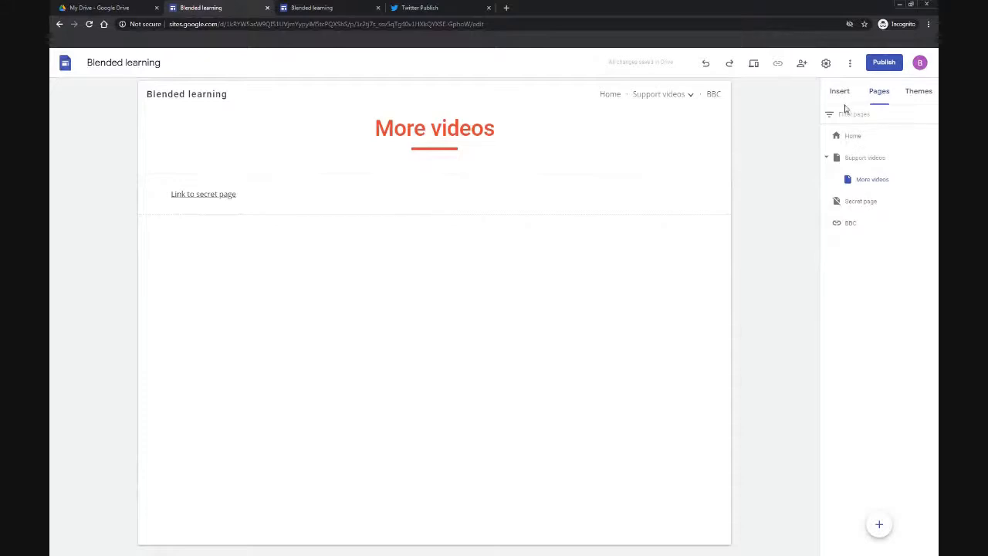
{"action": "left_click", "coordinate": [843, 103]}
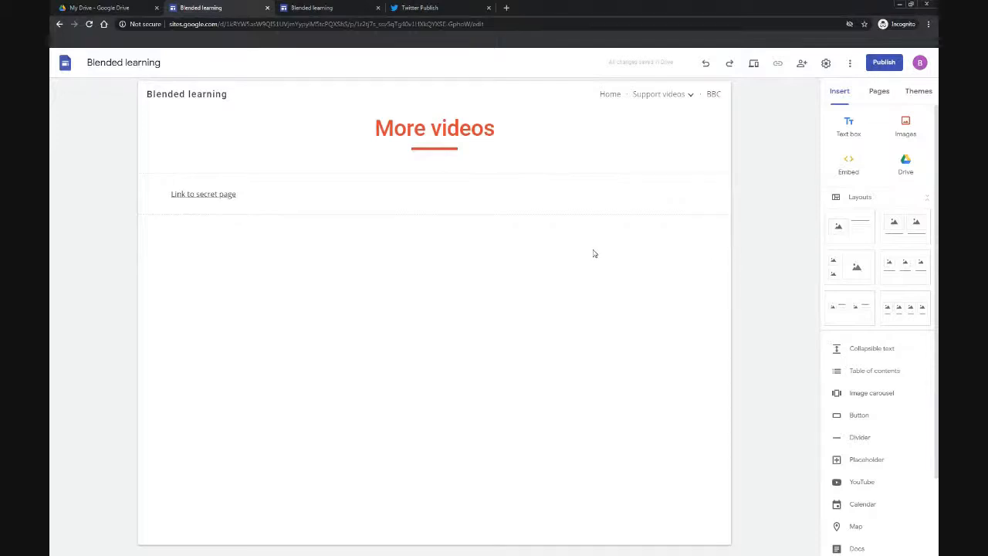
Step: Open the site's version history and browse the earlier and current versions before returning to the editor
{"action": "left_click", "coordinate": [632, 65]}
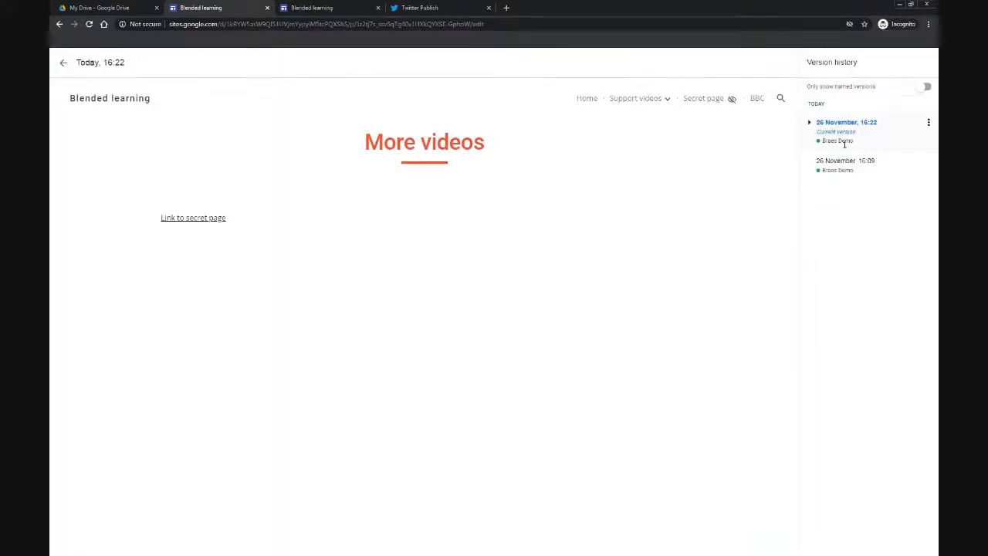
{"action": "left_click", "coordinate": [852, 165]}
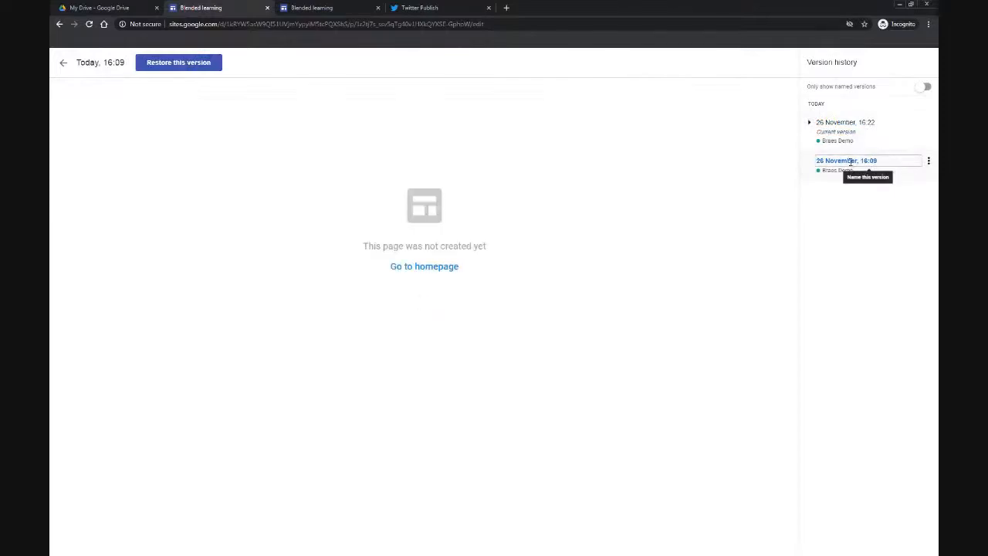
{"action": "left_click", "coordinate": [890, 139]}
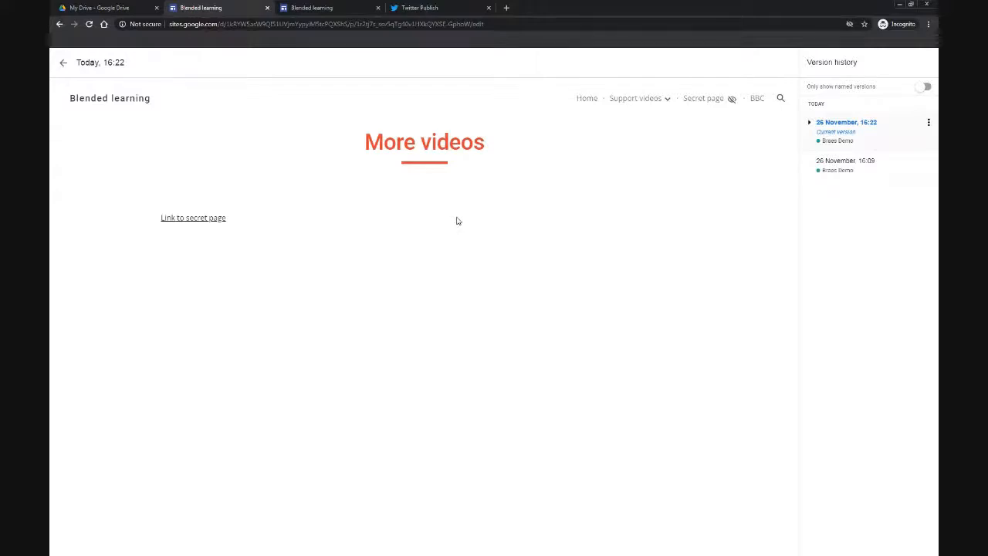
{"action": "left_click", "coordinate": [66, 65]}
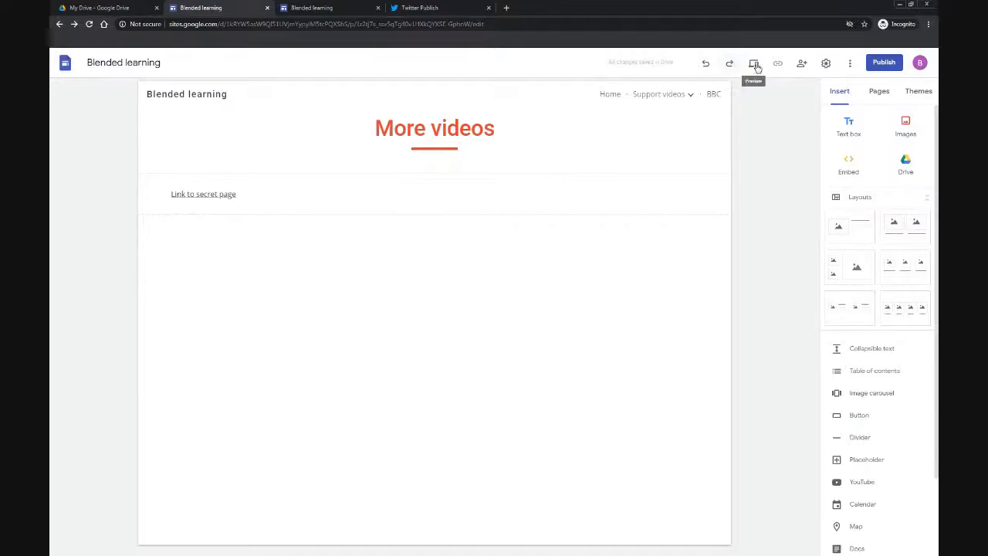
Step: Preview the site, visiting Support videos and Home at desktop, tablet and phone sizes, then exit the preview
{"action": "left_click", "coordinate": [754, 65]}
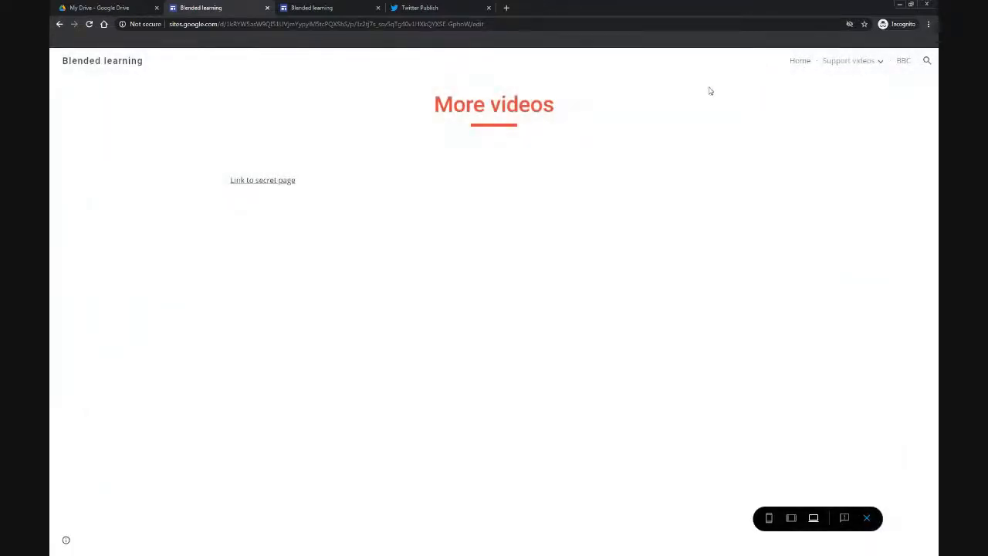
{"action": "left_click", "coordinate": [854, 66]}
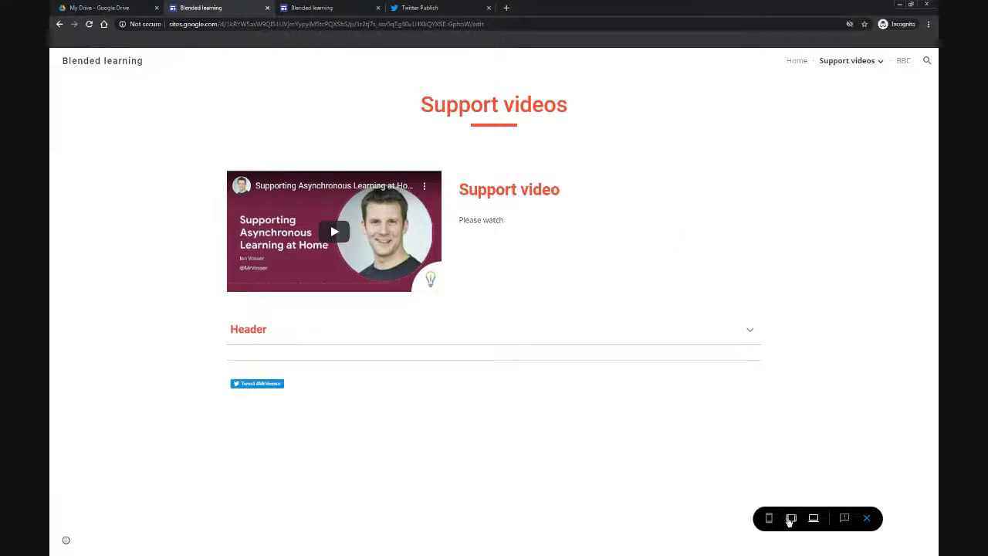
{"action": "left_click", "coordinate": [791, 519]}
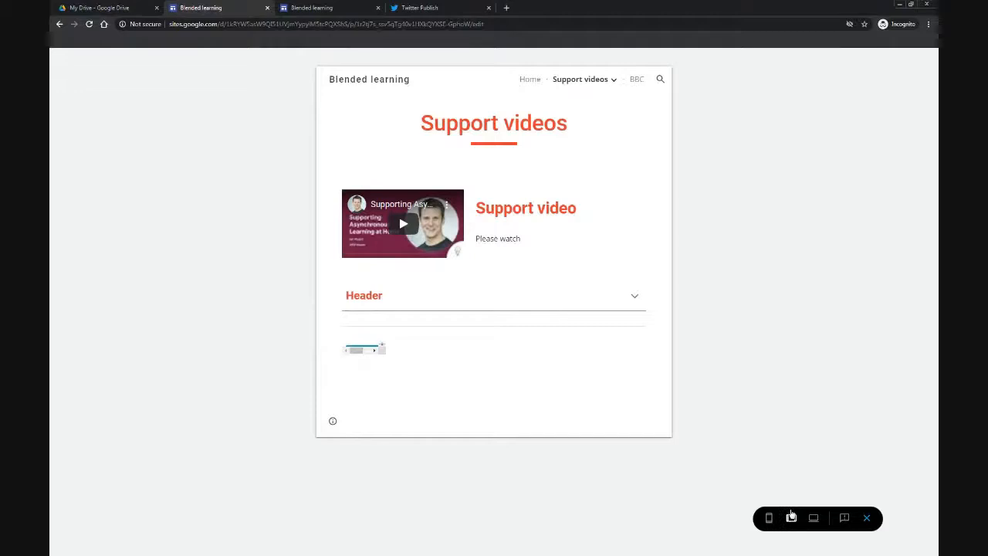
{"action": "left_click", "coordinate": [768, 519]}
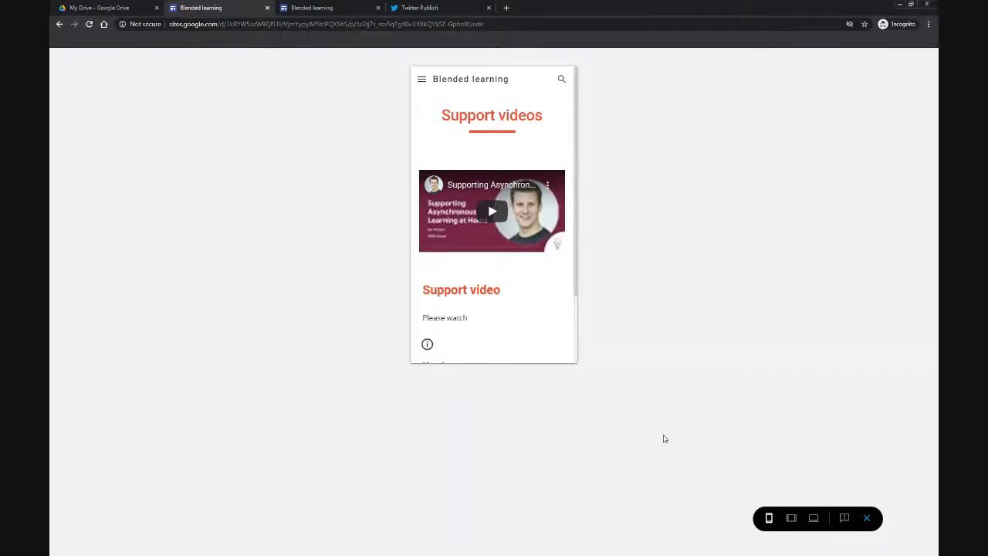
{"action": "left_click", "coordinate": [420, 80]}
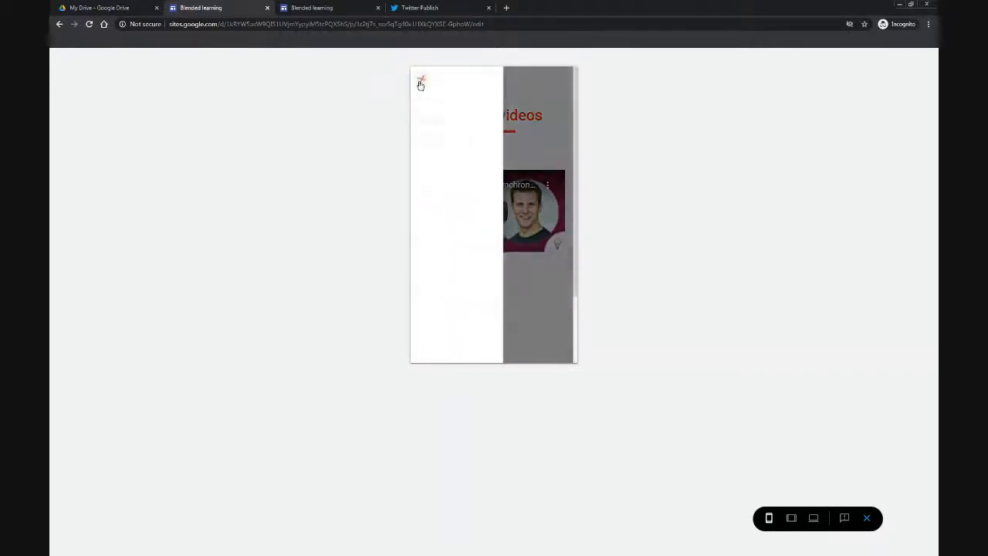
{"action": "left_click", "coordinate": [431, 103]}
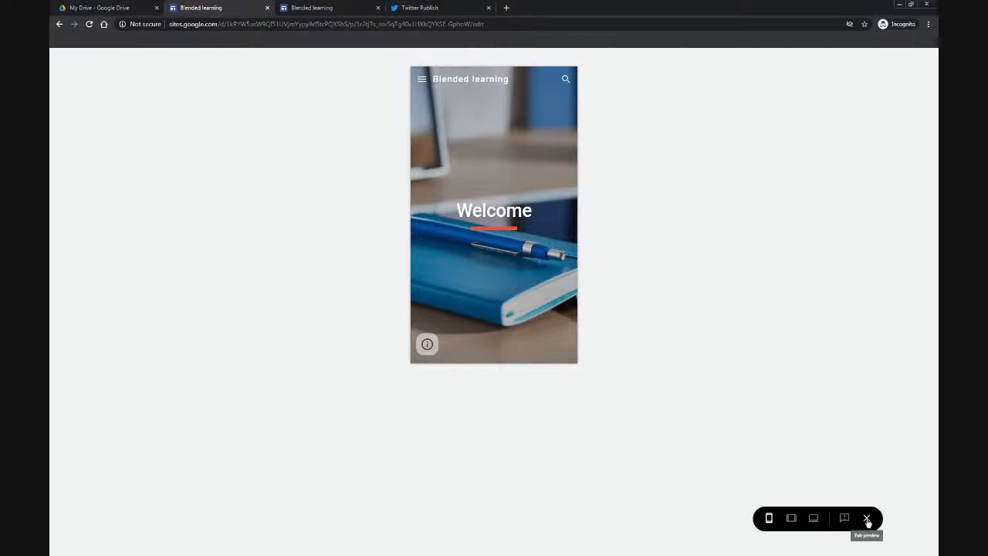
{"action": "left_click", "coordinate": [866, 519]}
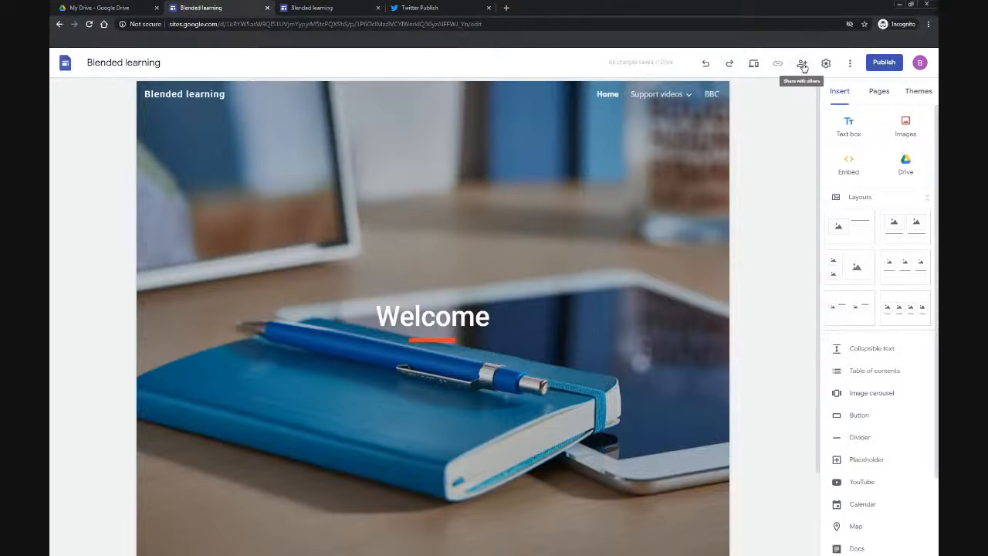
Step: Share the site with a collaborator as an editor by entering their e-mail address and sending the invitation
{"action": "left_click", "coordinate": [803, 66]}
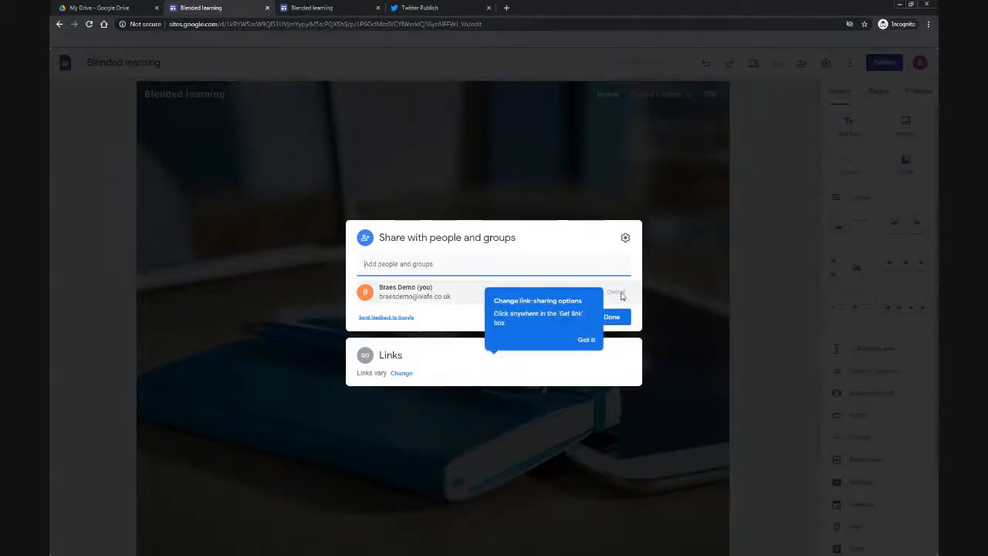
{"action": "left_click", "coordinate": [586, 340]}
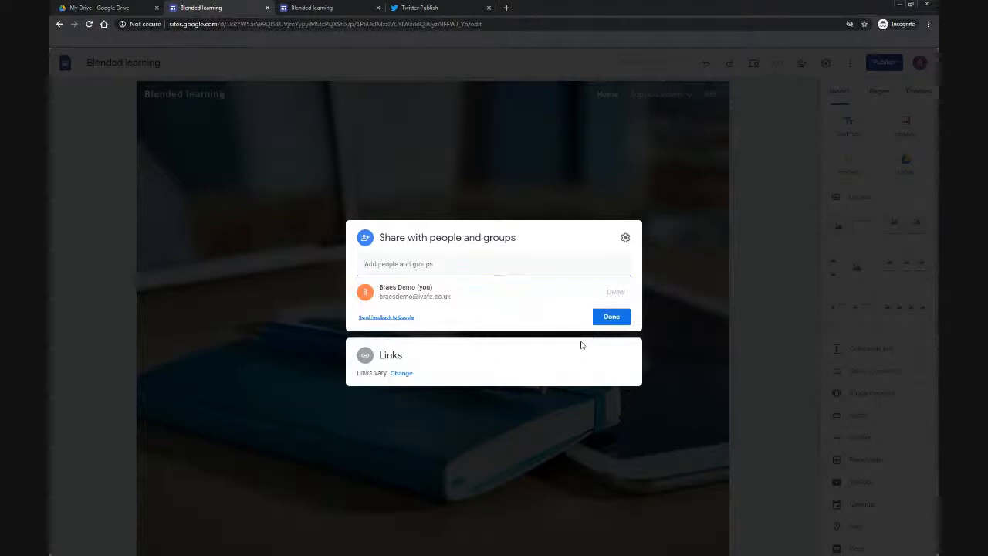
{"action": "left_click", "coordinate": [426, 266]}
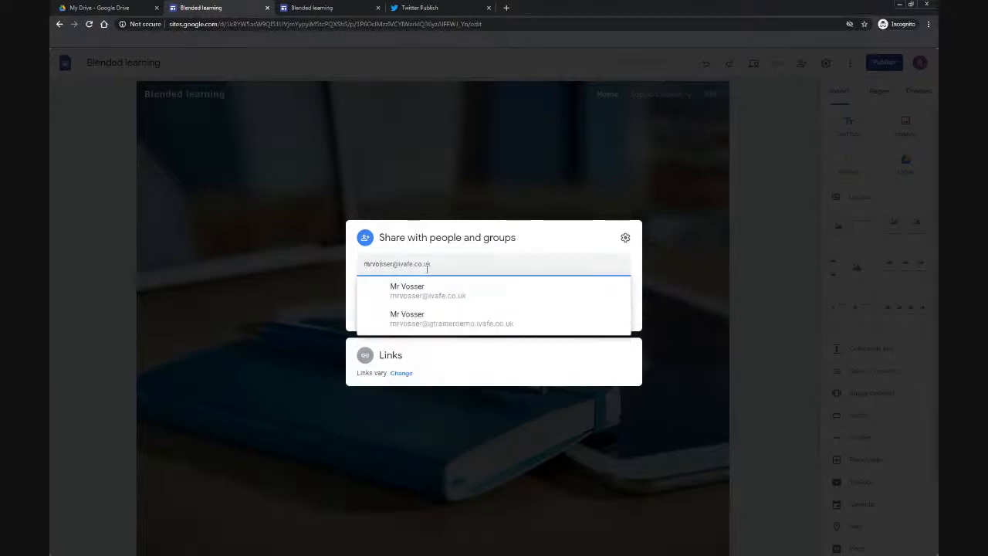
{"action": "left_click", "coordinate": [436, 287]}
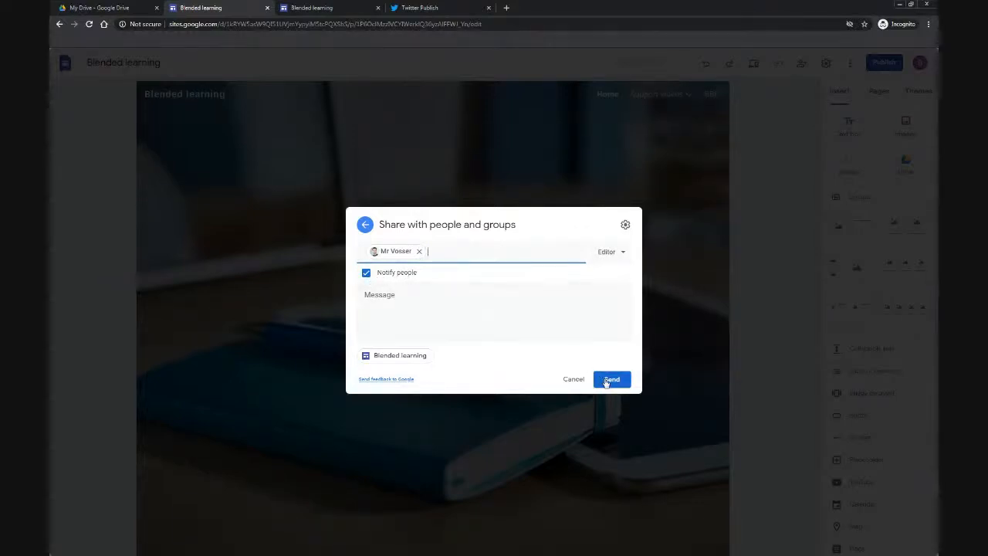
{"action": "left_click", "coordinate": [606, 382]}
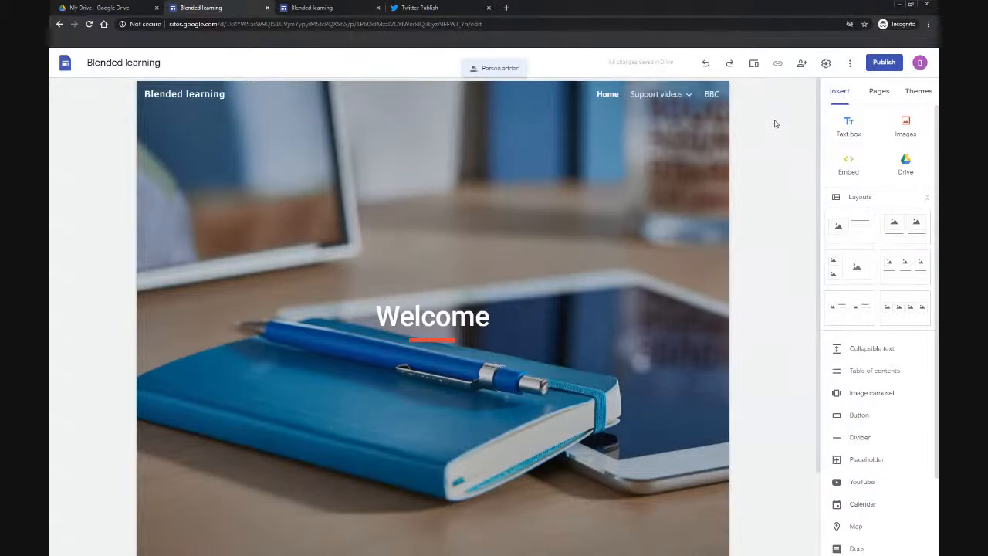
Step: Stop editors from publishing, changing permissions or adding people, and change the collaborator's role to Published Viewer
{"action": "left_click", "coordinate": [802, 66]}
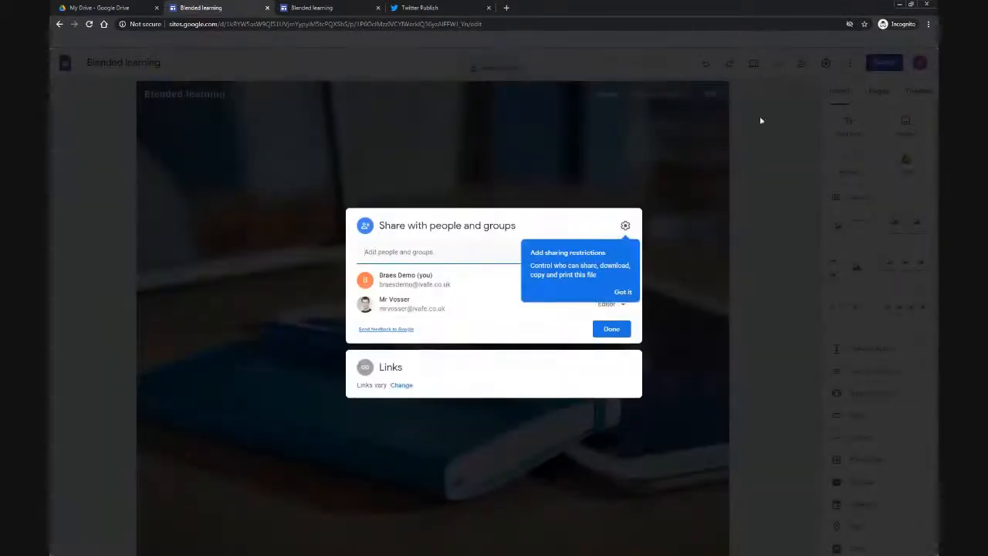
{"action": "left_click", "coordinate": [622, 292]}
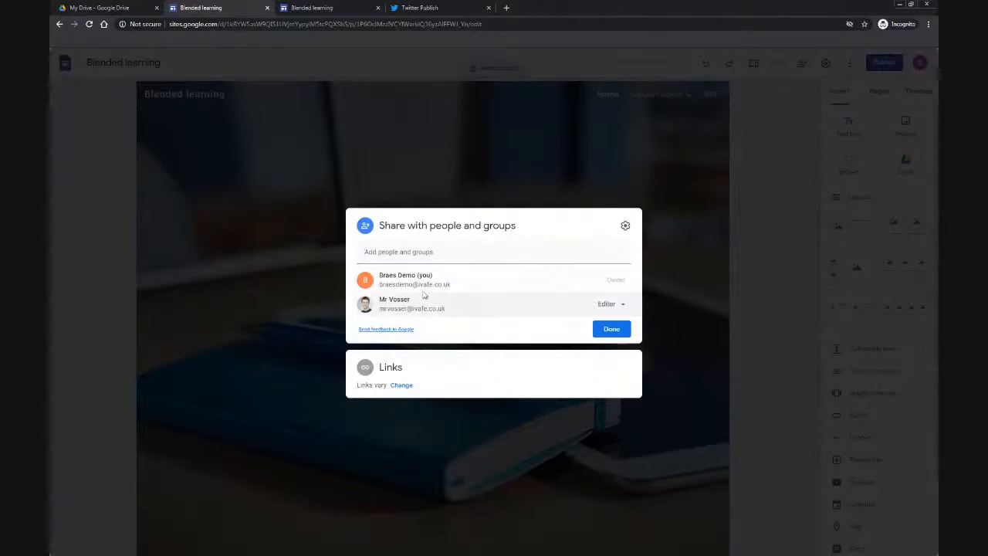
{"action": "left_click", "coordinate": [625, 225]}
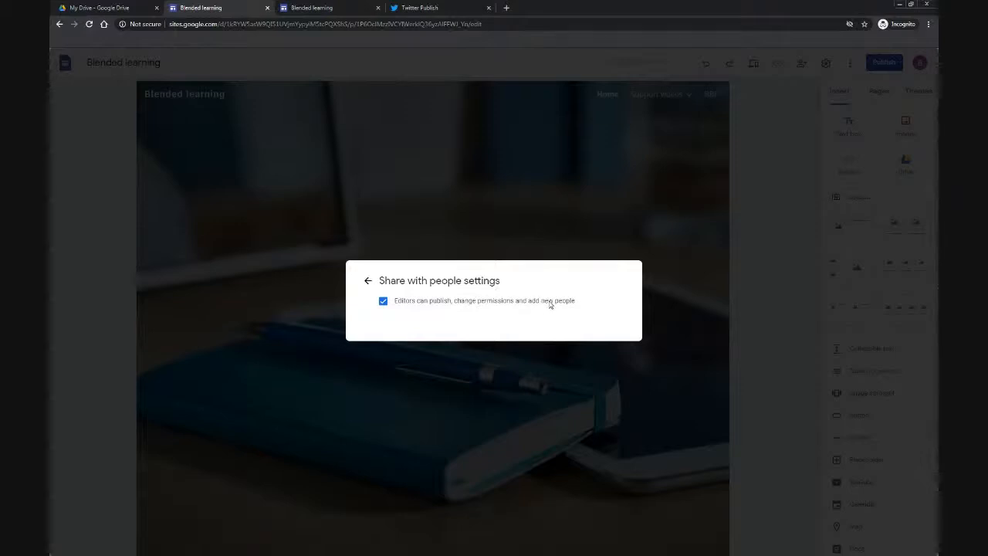
{"action": "left_click", "coordinate": [492, 302]}
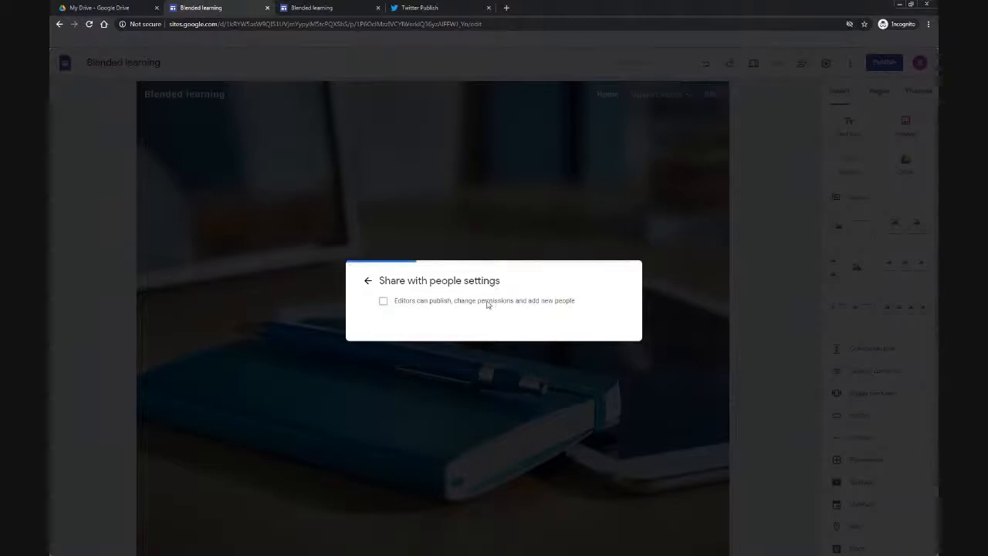
{"action": "left_click", "coordinate": [368, 281]}
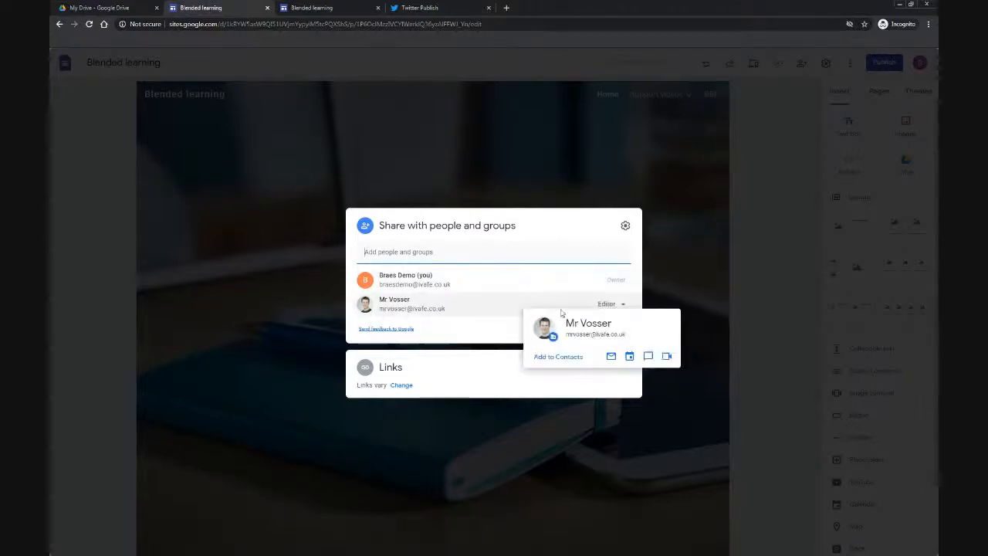
{"action": "left_click", "coordinate": [605, 304]}
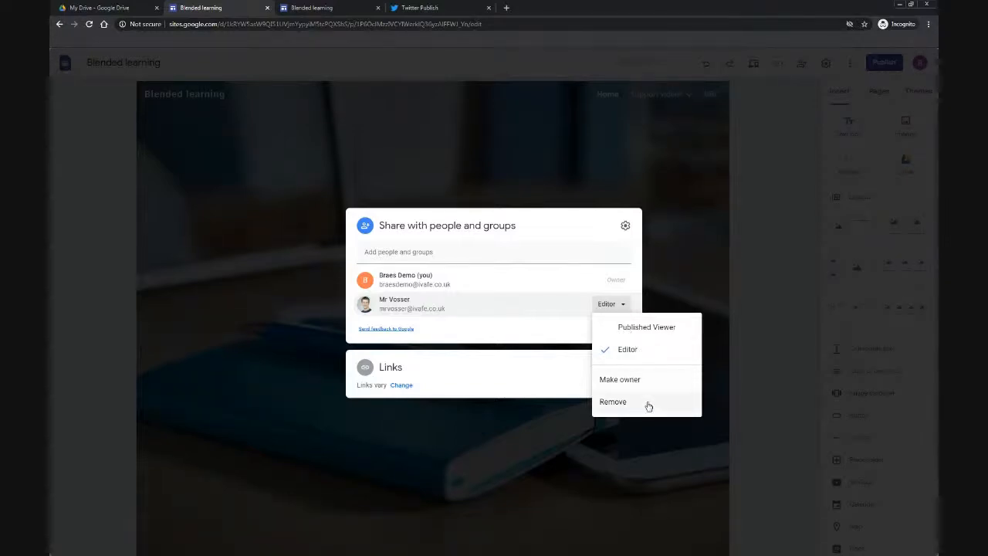
{"action": "left_click", "coordinate": [657, 326]}
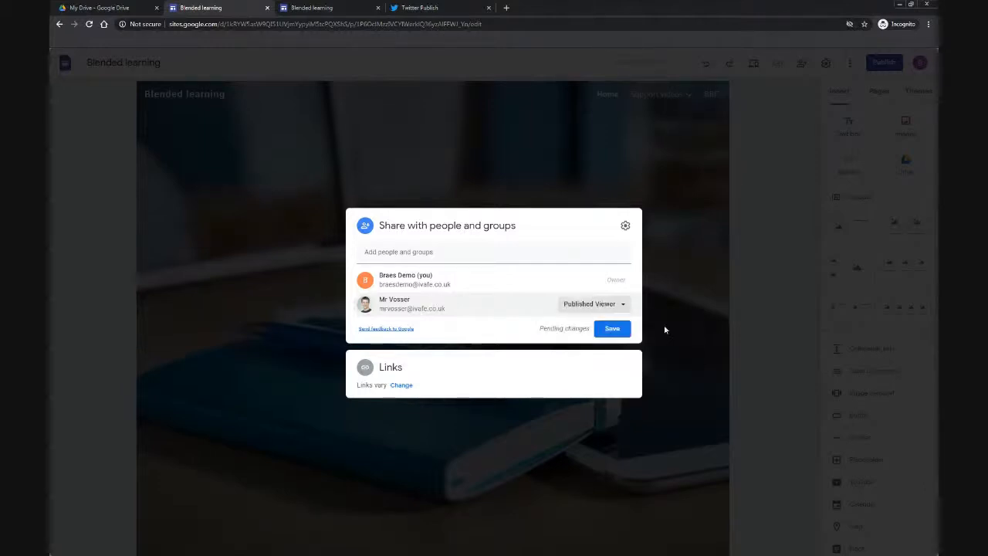
{"action": "left_click", "coordinate": [613, 331]}
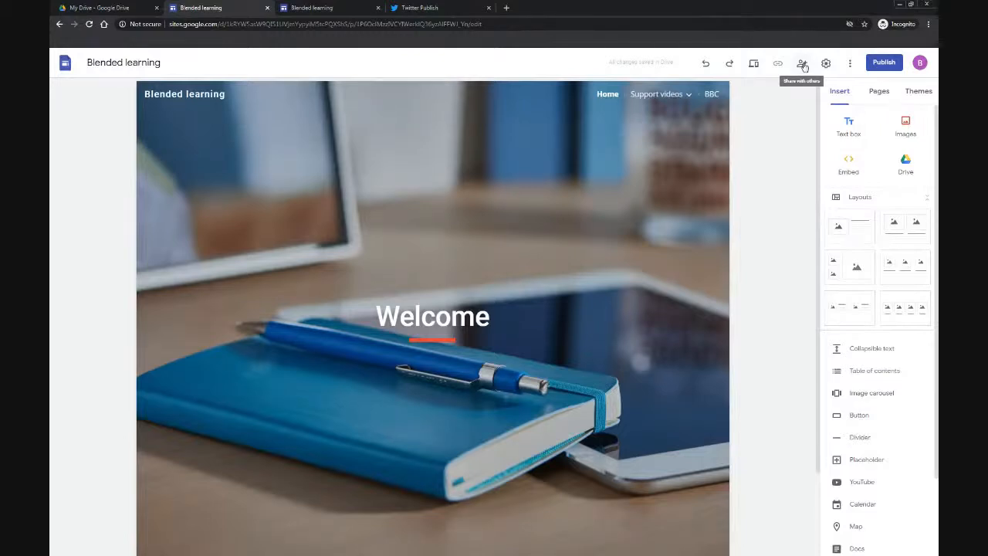
Step: Publish the site at the web address blendedlearning, then open and close its published site link
{"action": "left_click", "coordinate": [884, 63]}
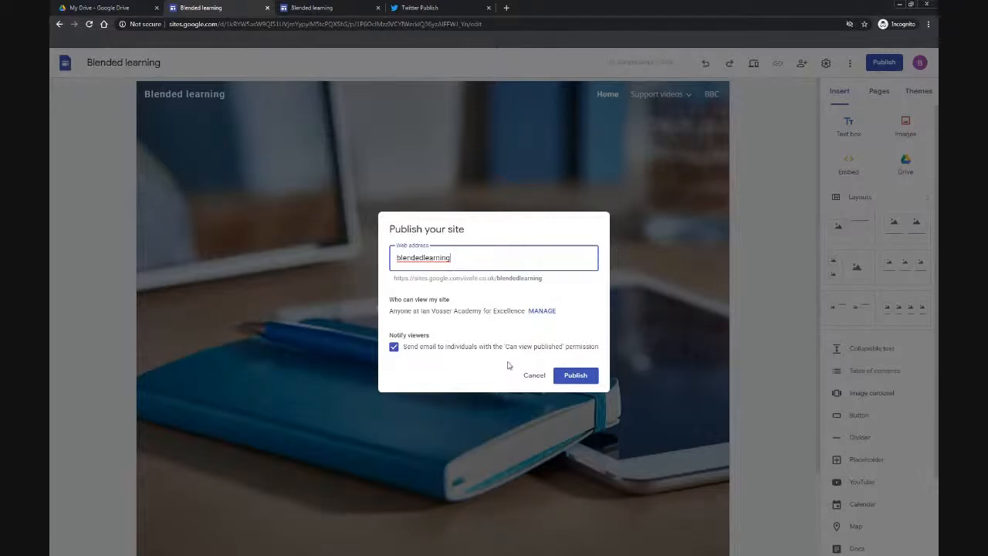
{"action": "left_click", "coordinate": [577, 377]}
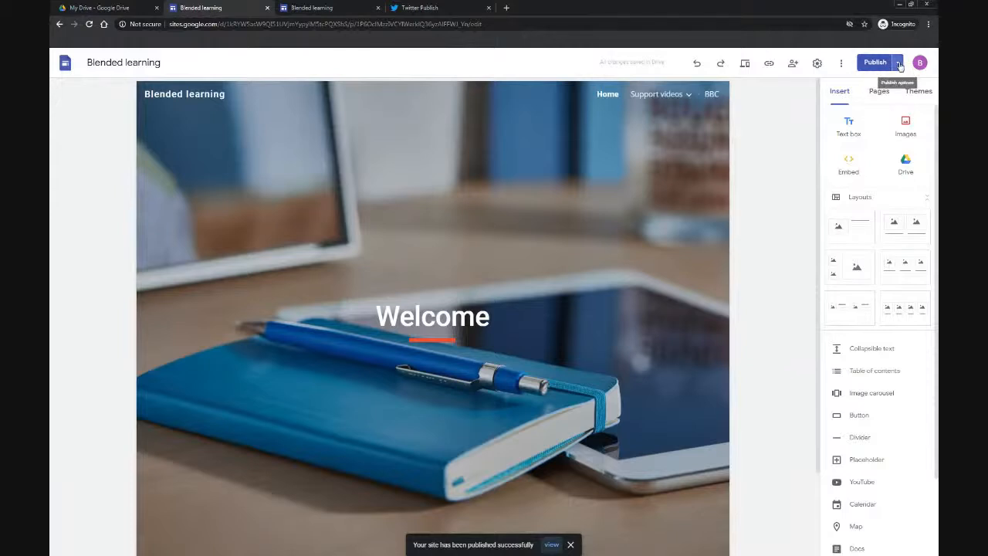
{"action": "left_click", "coordinate": [769, 63]}
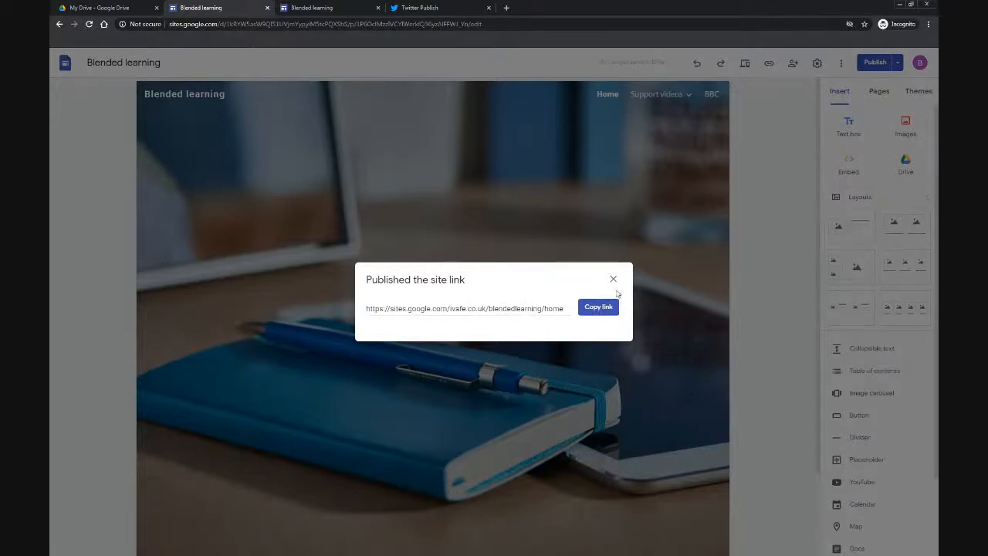
{"action": "left_click", "coordinate": [613, 281]}
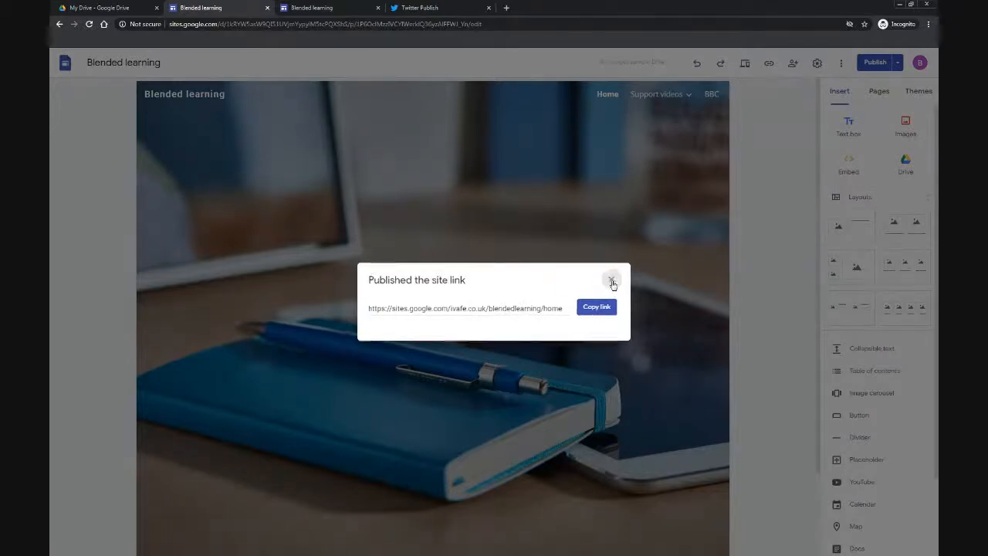
Step: Review the publish settings without saving, then open the published site
{"action": "left_click", "coordinate": [899, 66]}
{"action": "left_click", "coordinate": [862, 81]}
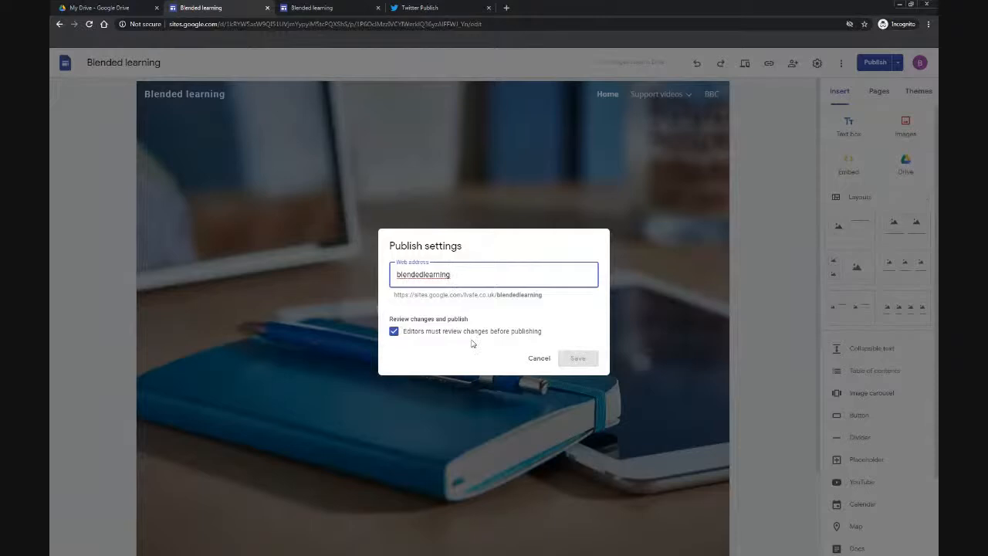
{"action": "left_click", "coordinate": [533, 357]}
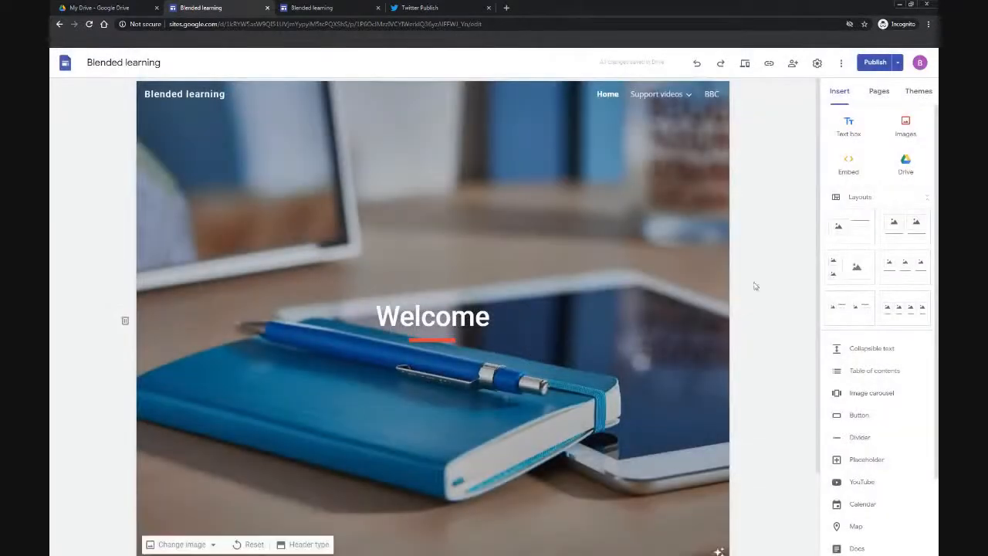
{"action": "left_click", "coordinate": [897, 66]}
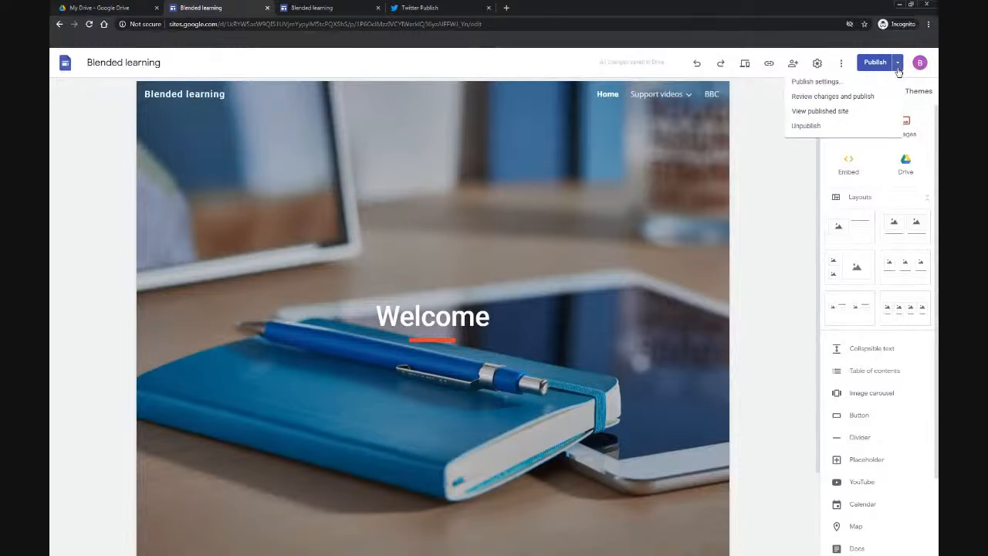
{"action": "left_click", "coordinate": [845, 113]}
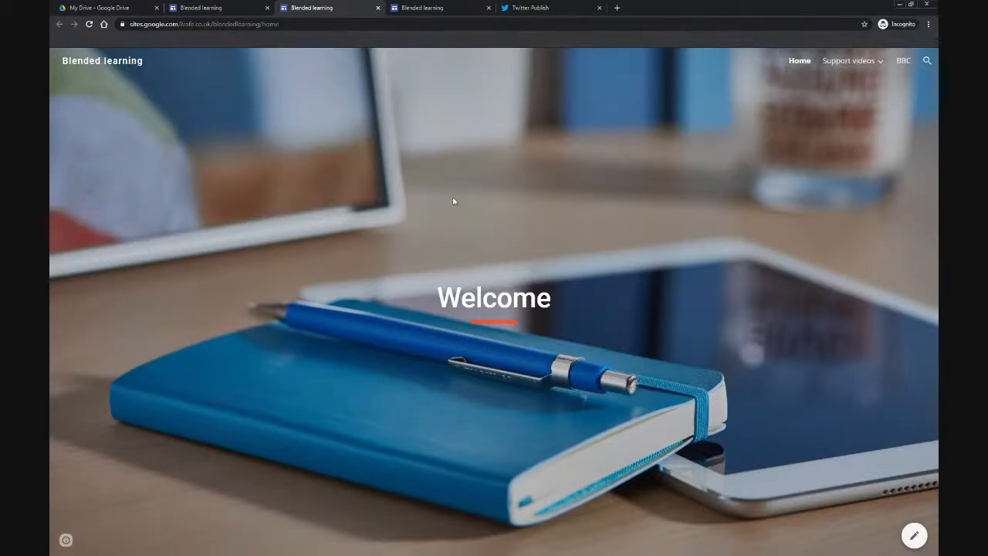
Step: Change the published site link sharing from the organisation to Public so anyone on the internet can open it
{"action": "left_click", "coordinate": [850, 61]}
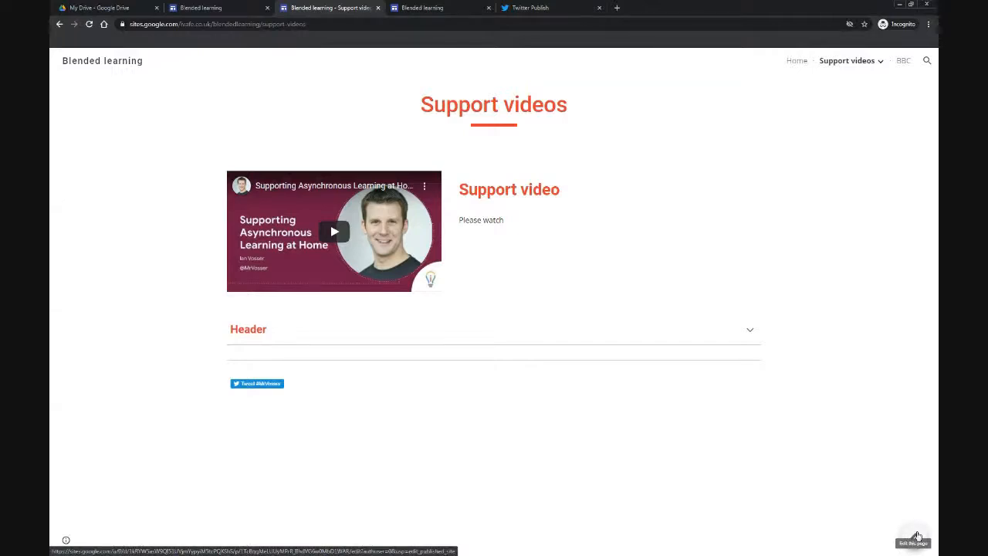
{"action": "left_click", "coordinate": [223, 11]}
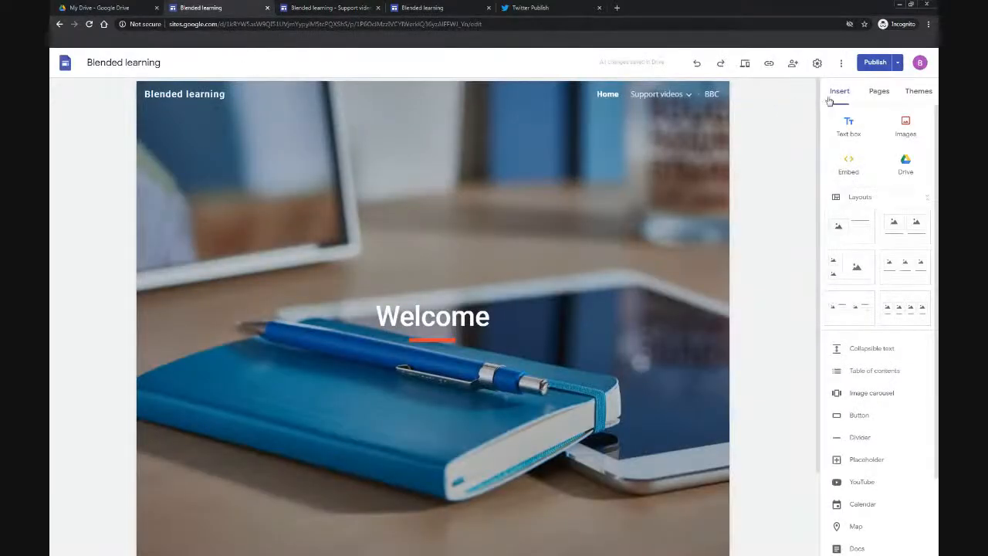
{"action": "left_click", "coordinate": [793, 63]}
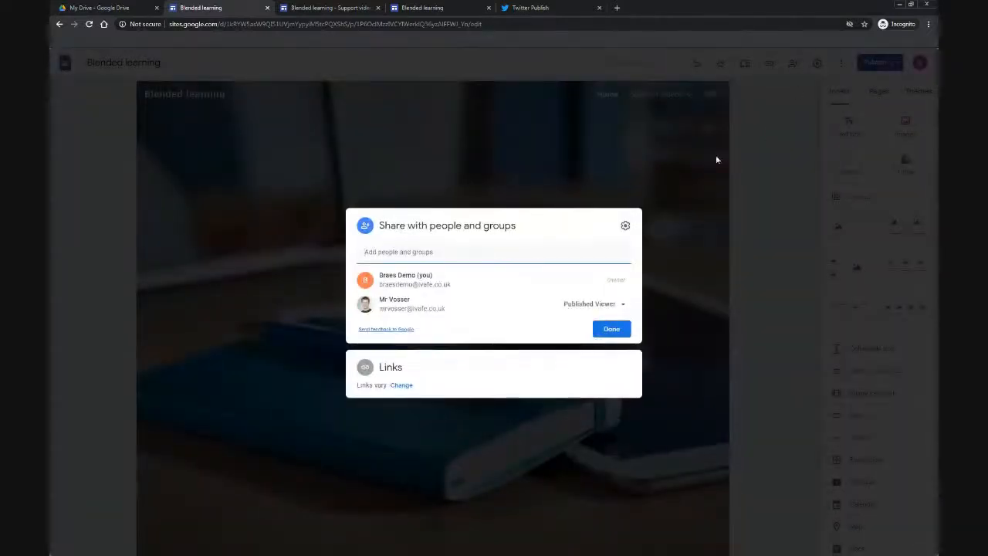
{"action": "left_click", "coordinate": [400, 385]}
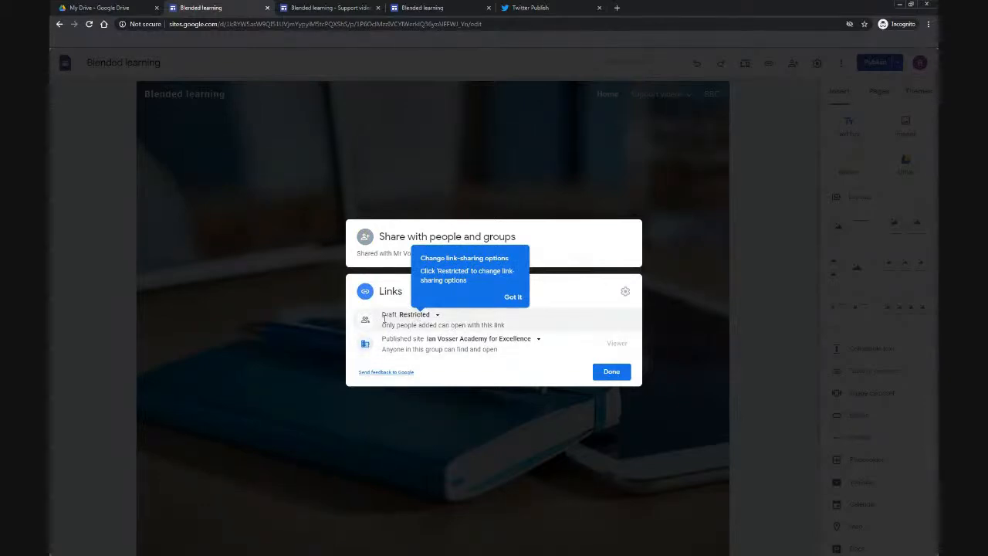
{"action": "left_click", "coordinate": [512, 298]}
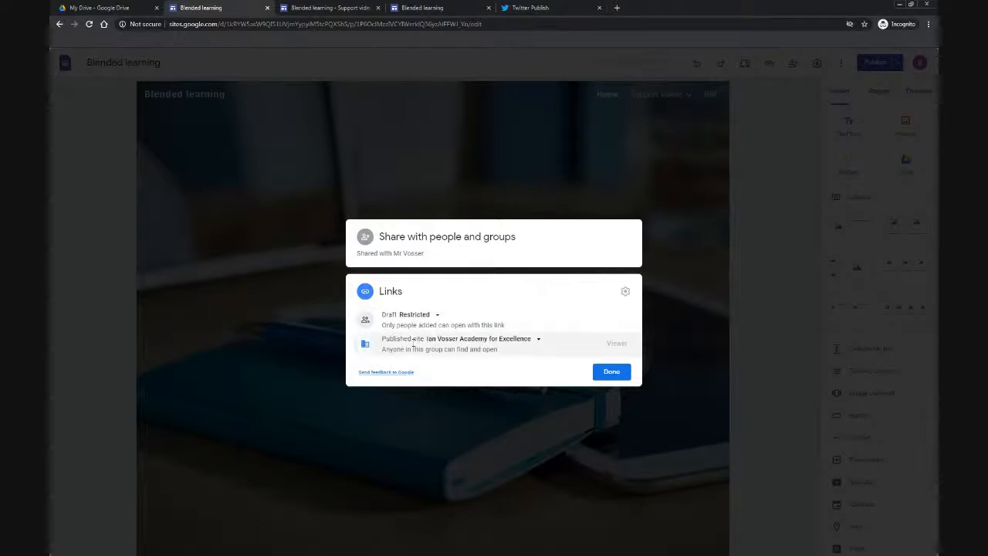
{"action": "left_click", "coordinate": [501, 342]}
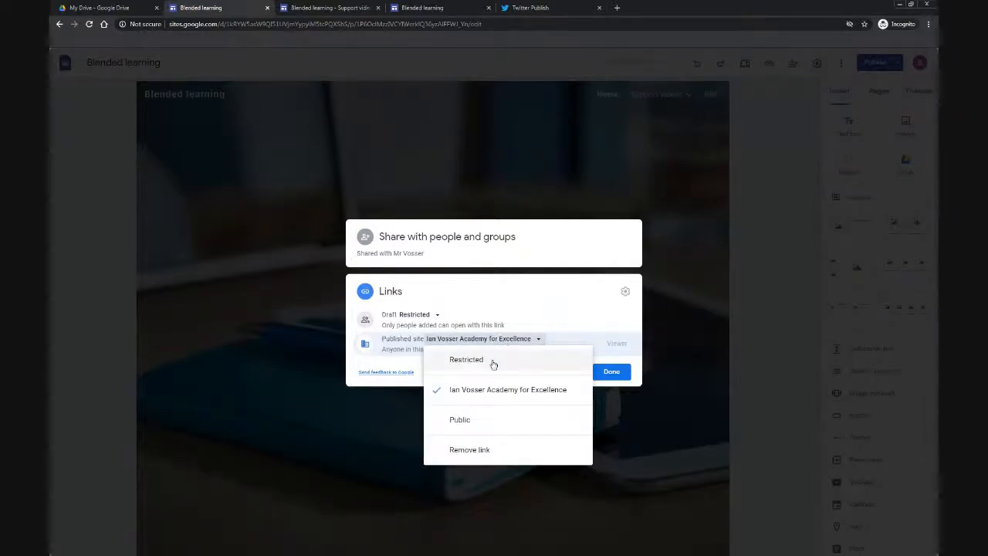
{"action": "left_click", "coordinate": [485, 424]}
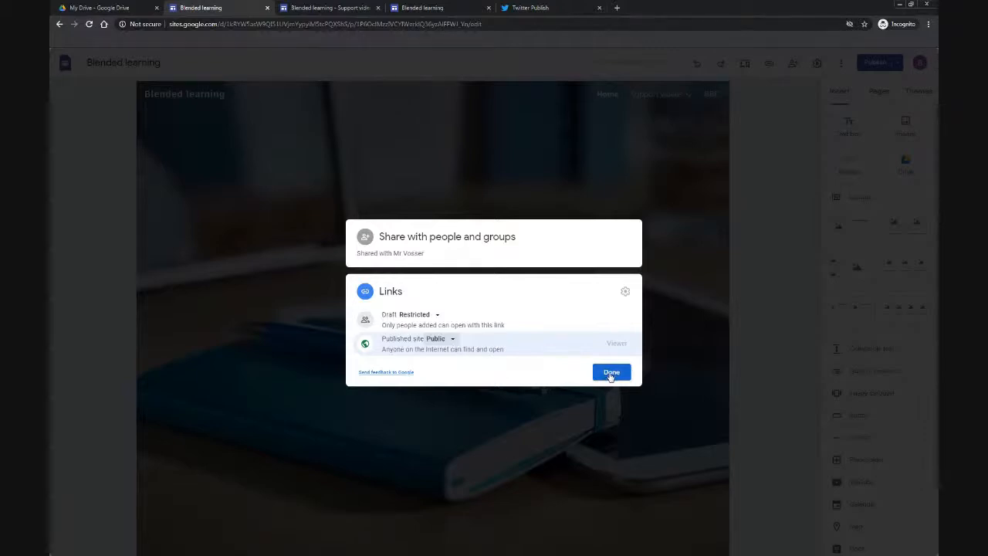
{"action": "left_click", "coordinate": [610, 374]}
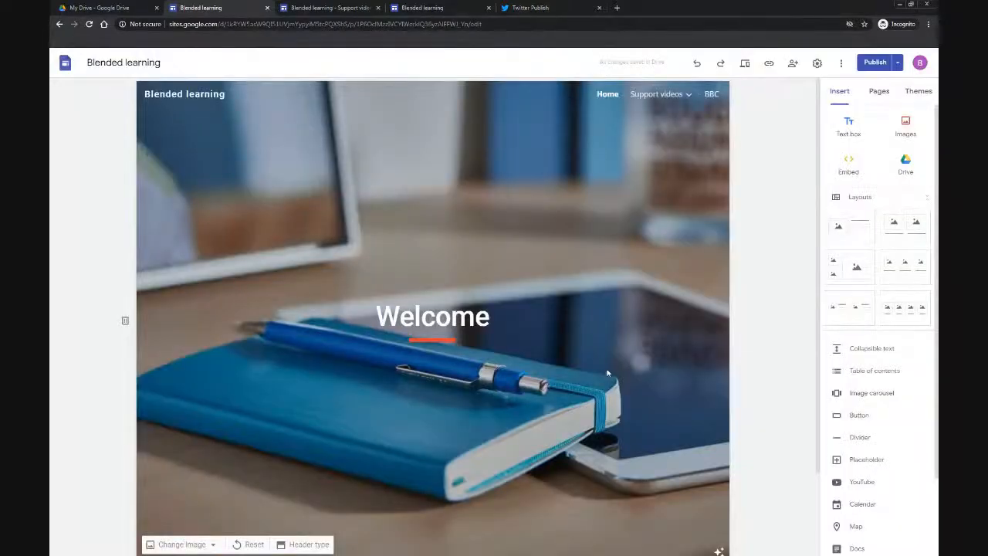
Step: Set the site navigation mode to Side and the navigation colour to Black
{"action": "left_click", "coordinate": [817, 65]}
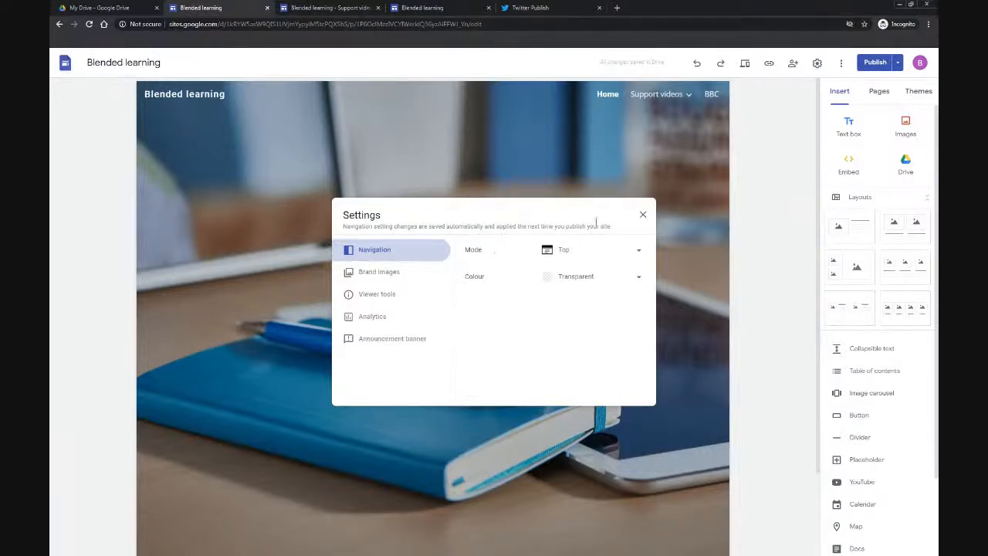
{"action": "left_click", "coordinate": [599, 256]}
{"action": "left_click", "coordinate": [593, 276]}
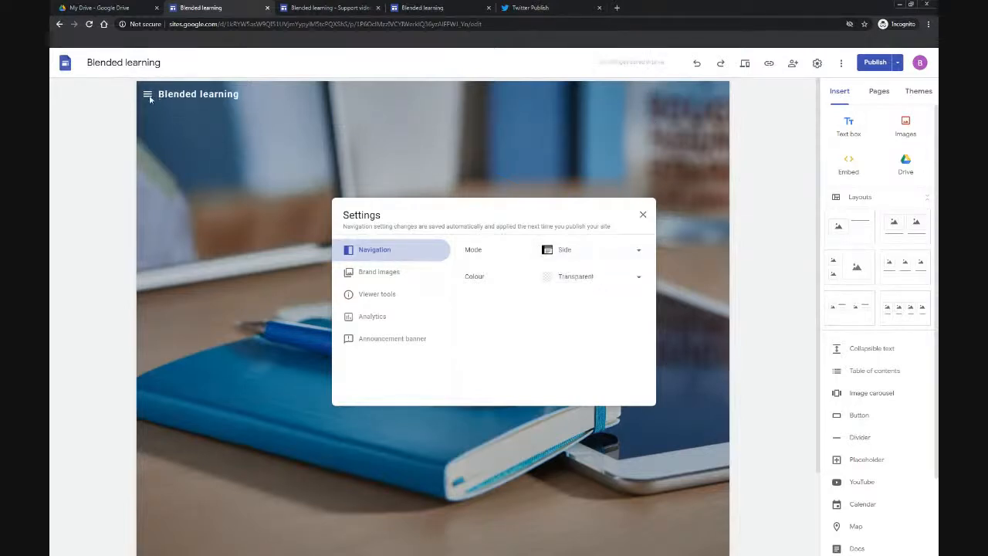
{"action": "left_click", "coordinate": [567, 277]}
{"action": "left_click", "coordinate": [568, 300]}
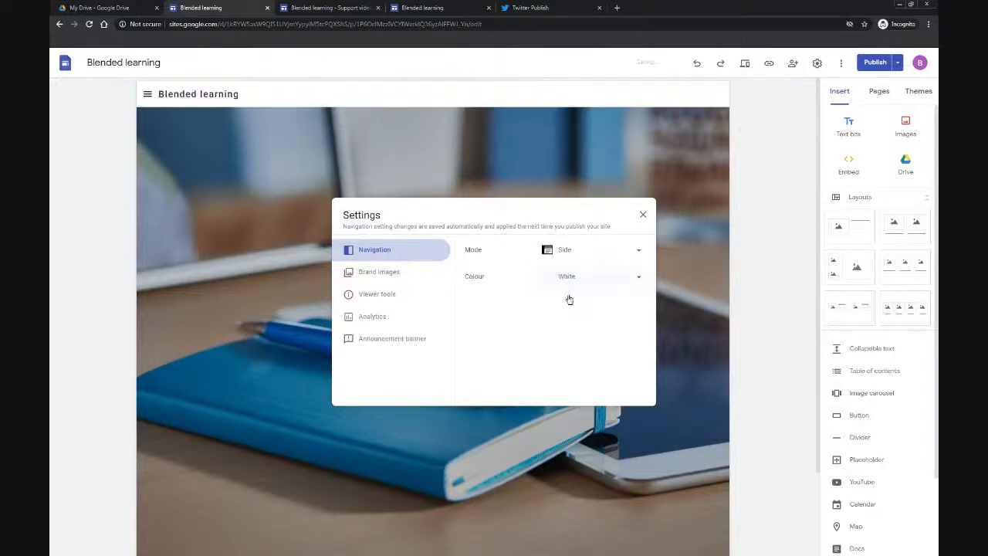
{"action": "left_click", "coordinate": [571, 279]}
{"action": "left_click", "coordinate": [572, 305]}
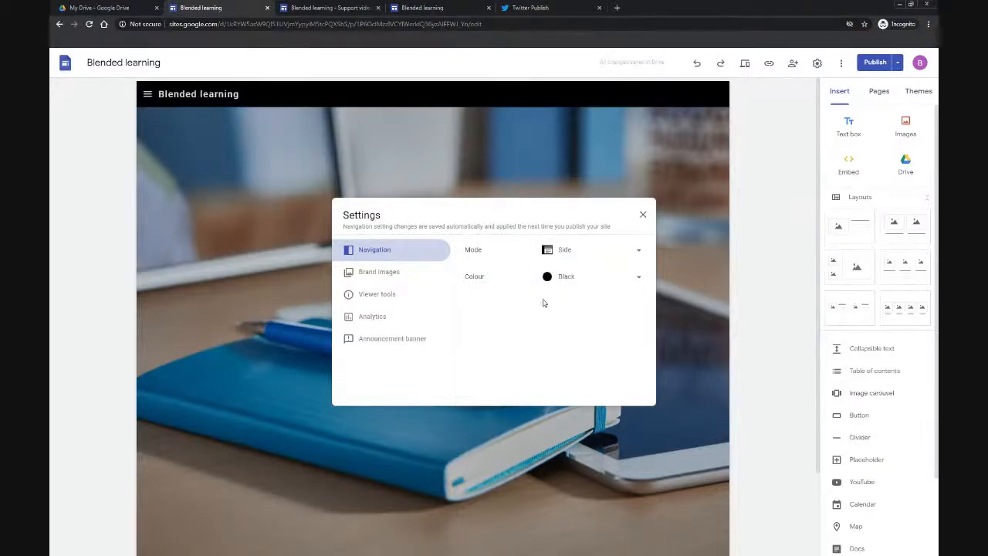
Step: Turn off the page last updated time and the contact form in the viewer tools settings
{"action": "left_click", "coordinate": [399, 275]}
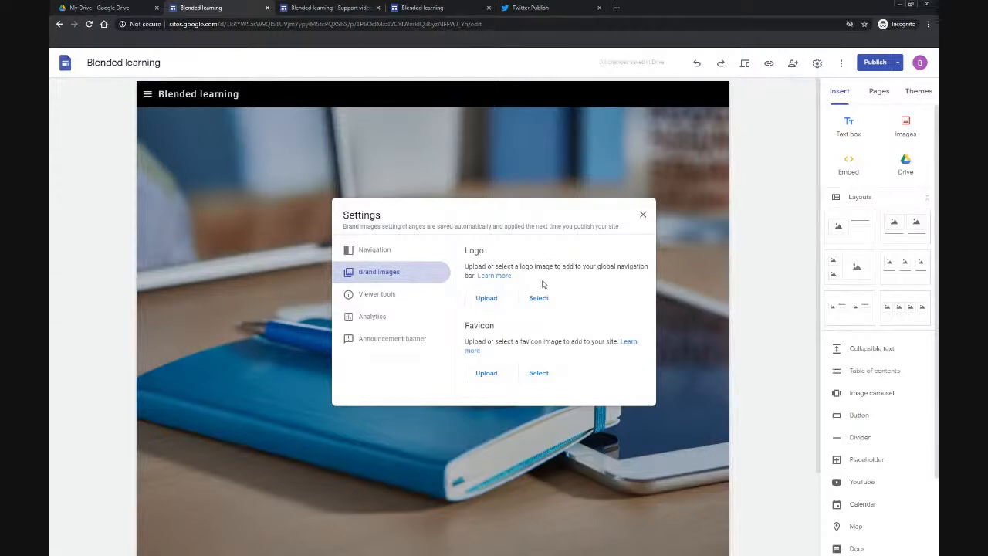
{"action": "left_click", "coordinate": [395, 303]}
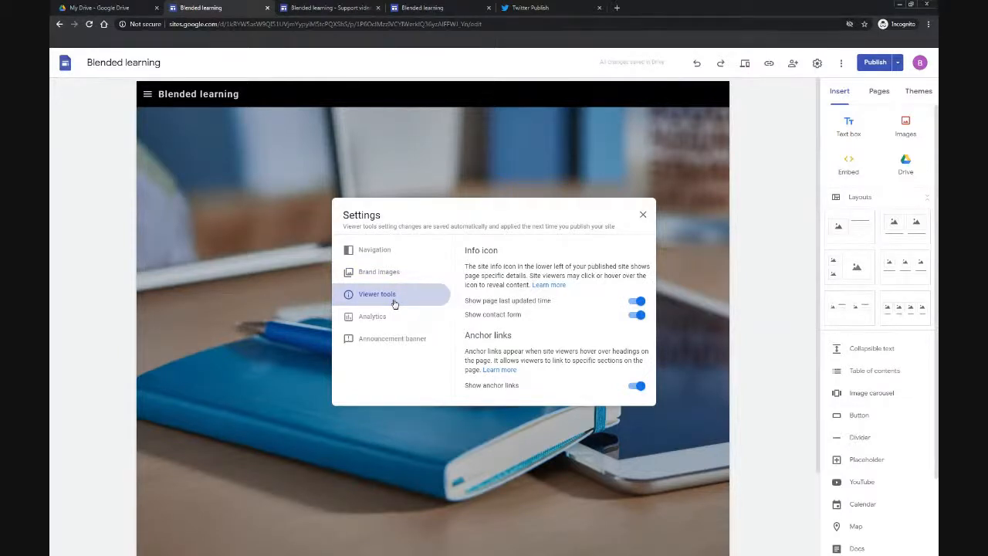
{"action": "left_click", "coordinate": [640, 302]}
{"action": "left_click", "coordinate": [637, 315]}
Step: Show an announcement banner with the message Hello and a yellow banner colour, then close the settings
{"action": "left_click", "coordinate": [388, 317]}
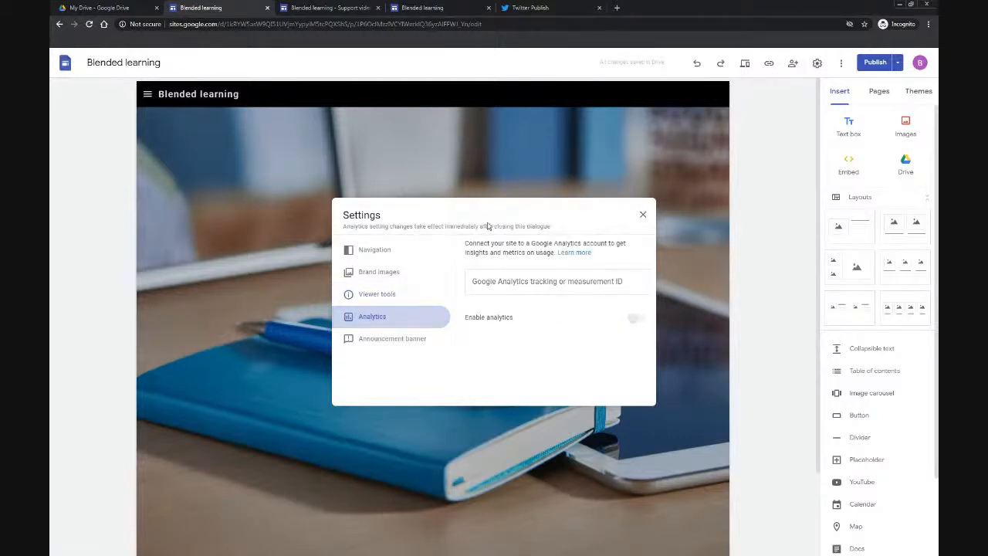
{"action": "left_click", "coordinate": [417, 345]}
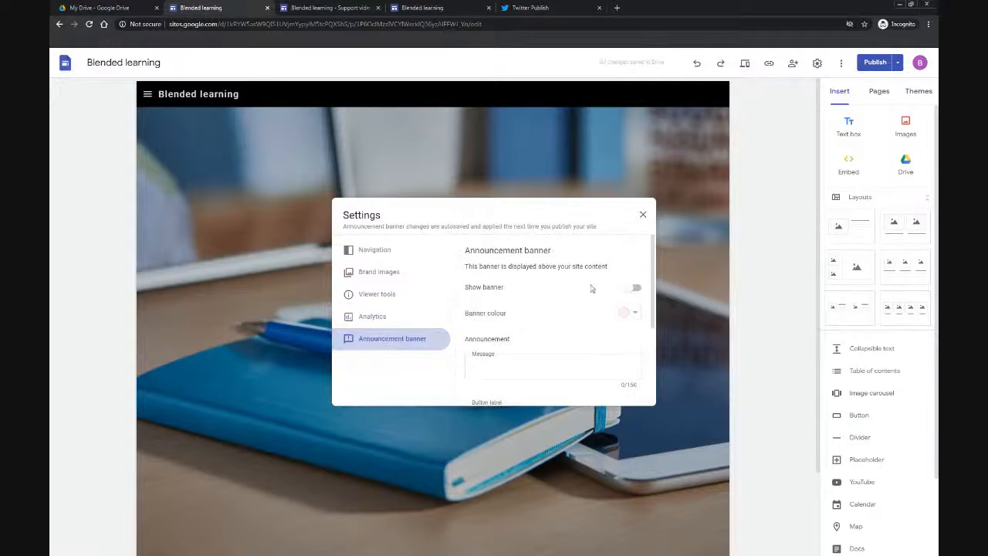
{"action": "left_click", "coordinate": [635, 288]}
{"action": "left_click", "coordinate": [542, 364]}
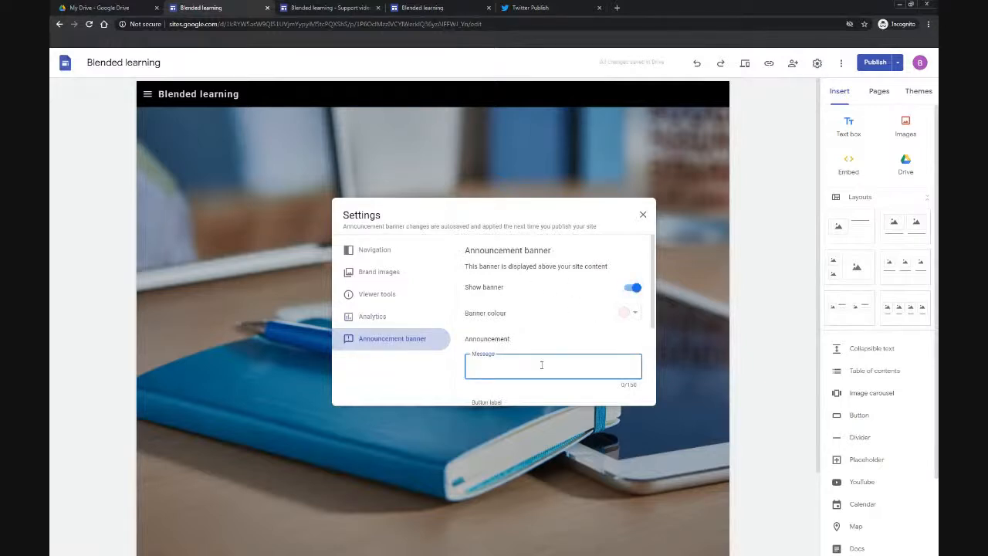
{"action": "left_click", "coordinate": [635, 312]}
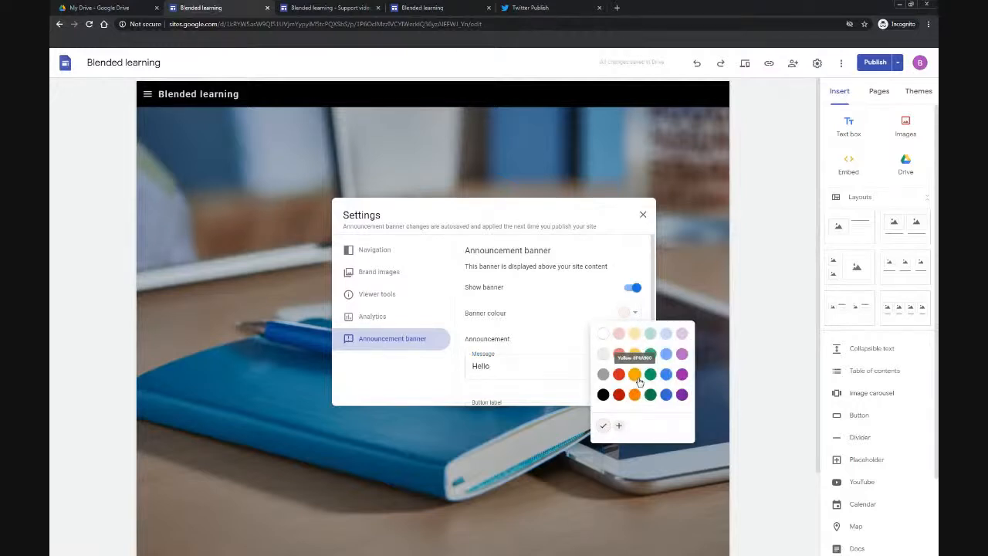
{"action": "left_click", "coordinate": [636, 376]}
{"action": "scroll", "coordinate": [598, 323], "scroll_direction": "down", "scroll_amount": 4}
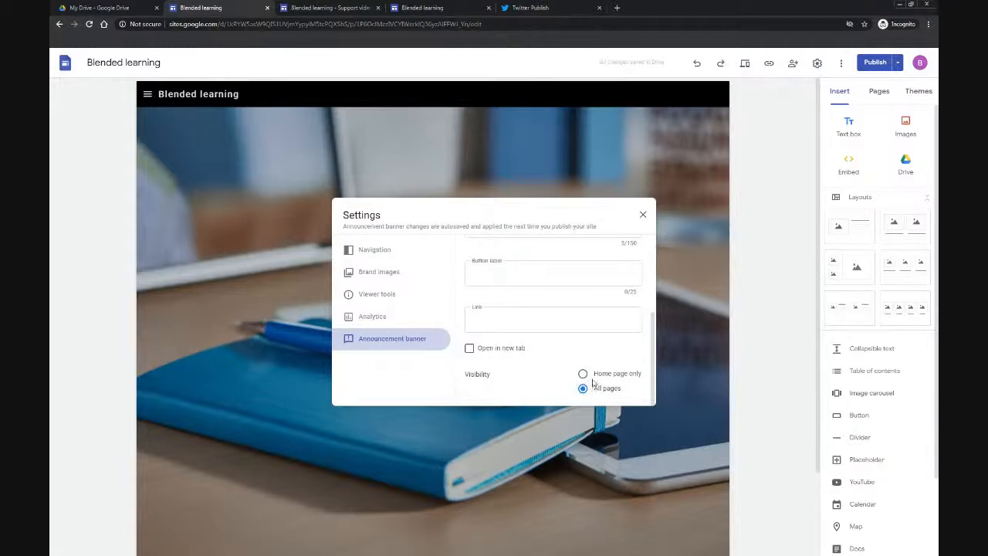
{"action": "scroll", "coordinate": [596, 378], "scroll_direction": "up", "scroll_amount": 2}
{"action": "scroll", "coordinate": [610, 308], "scroll_direction": "up", "scroll_amount": 3}
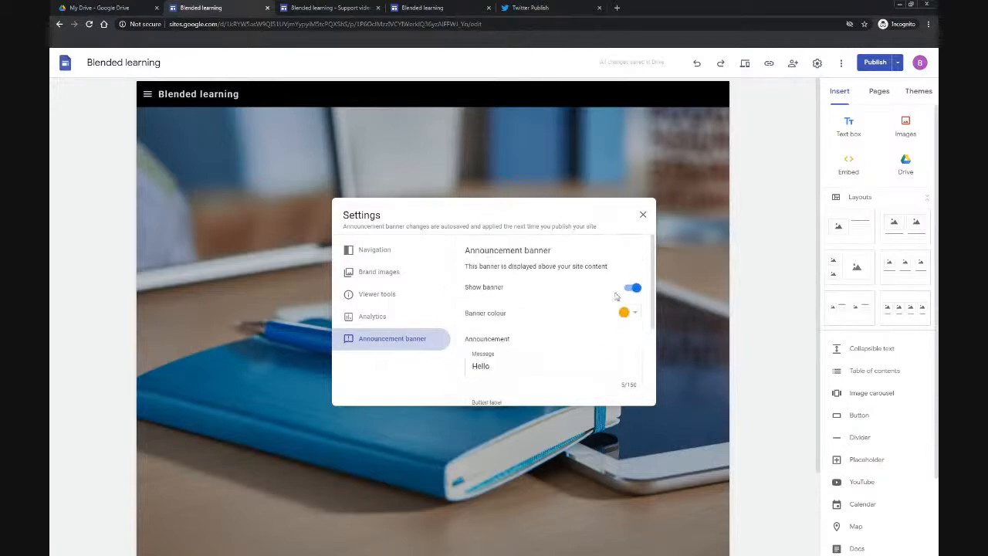
{"action": "left_click", "coordinate": [643, 214]}
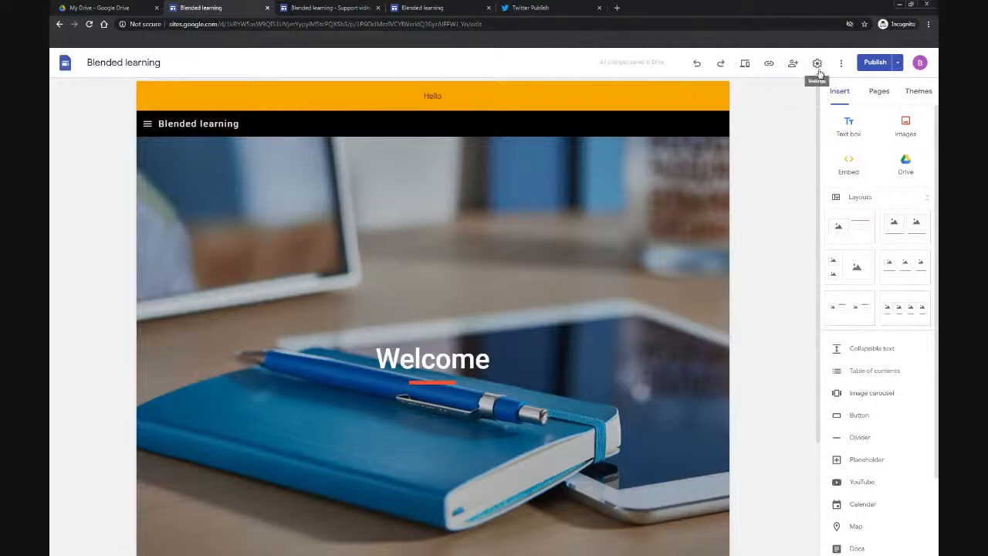
Step: Add a Heading-style text box reading My heading at the bottom of the Support videos page
{"action": "left_click", "coordinate": [878, 91]}
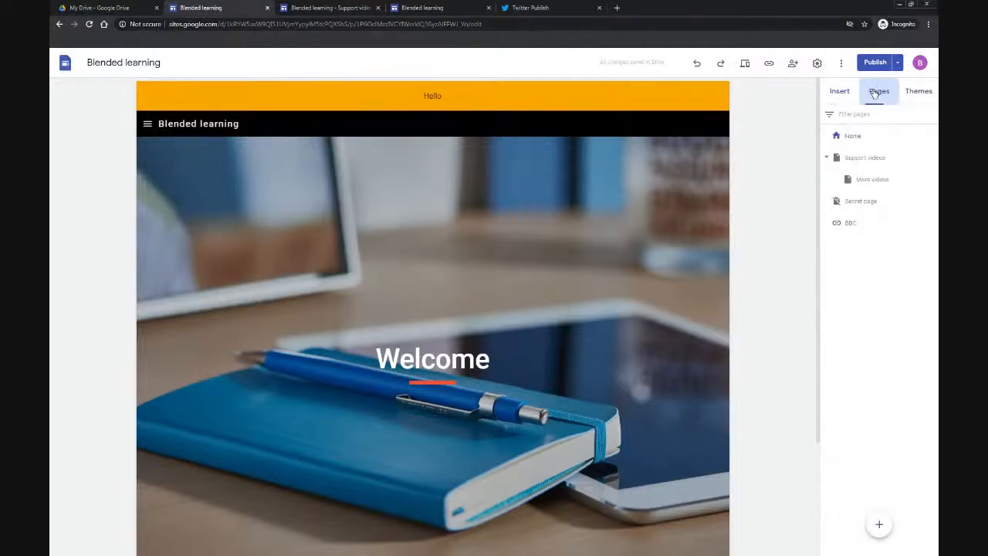
{"action": "left_click", "coordinate": [868, 161]}
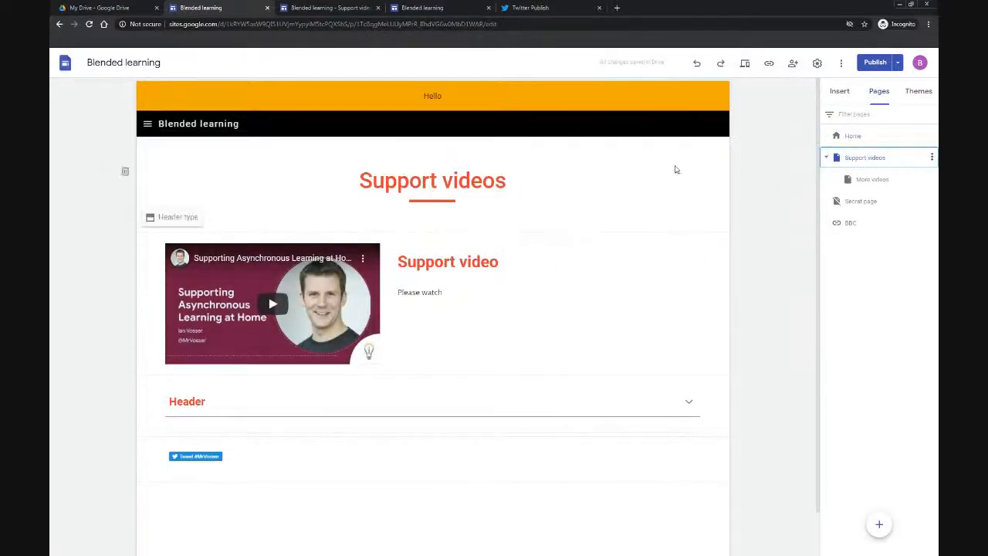
{"action": "left_click", "coordinate": [837, 94]}
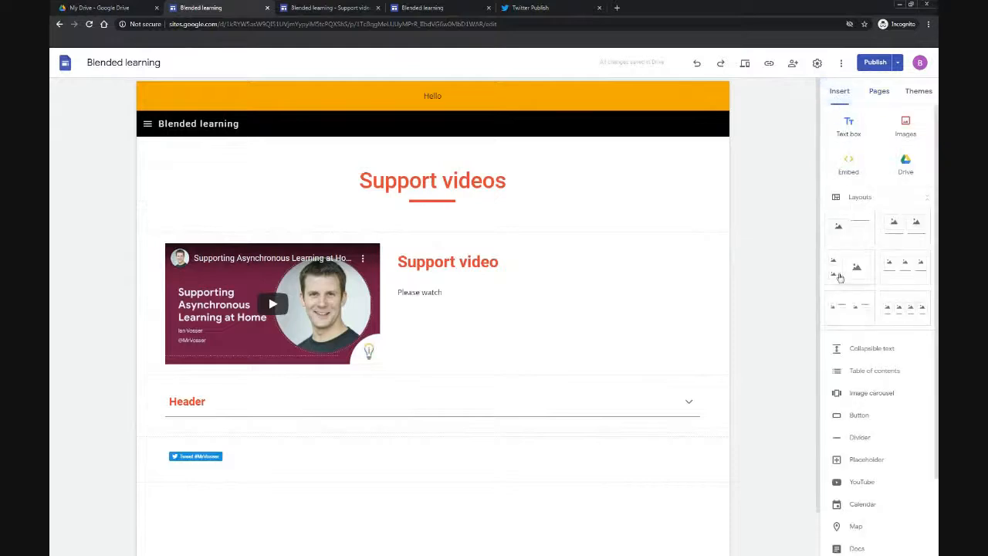
{"action": "left_click", "coordinate": [848, 126]}
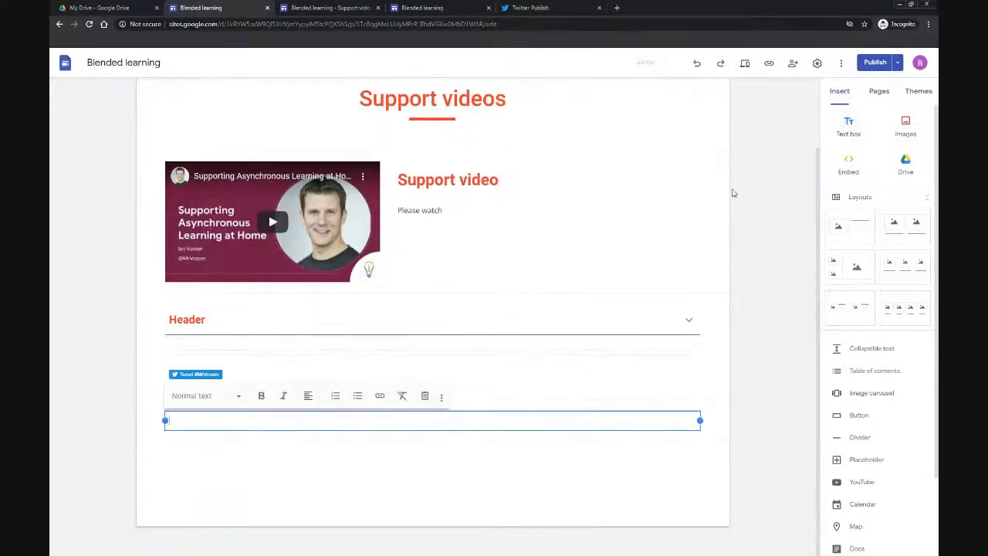
{"action": "left_click", "coordinate": [230, 397]}
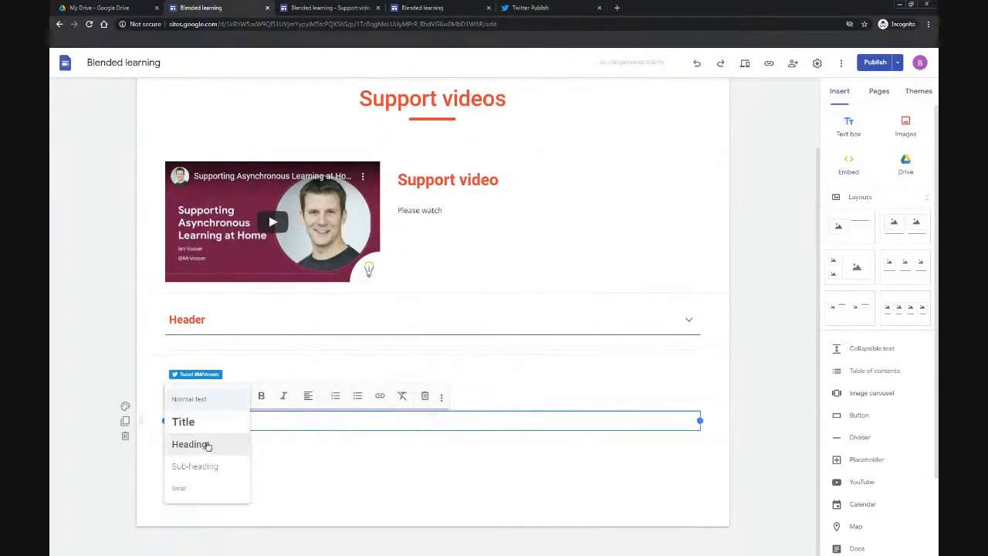
{"action": "left_click", "coordinate": [206, 446]}
{"action": "type", "text": "My heading"}
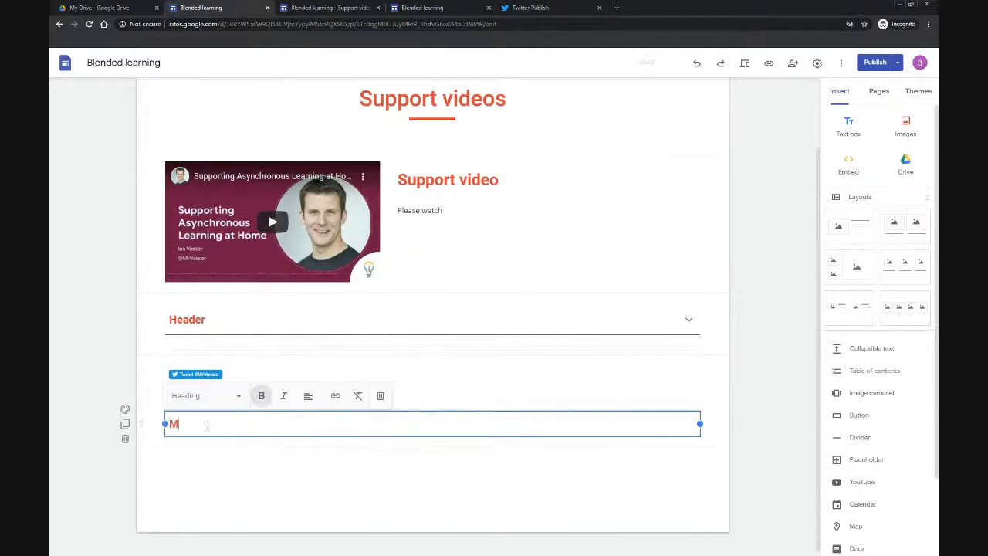
{"action": "left_click", "coordinate": [251, 492]}
Step: Review the draft changes against the published site and publish the site
{"action": "left_click", "coordinate": [868, 67]}
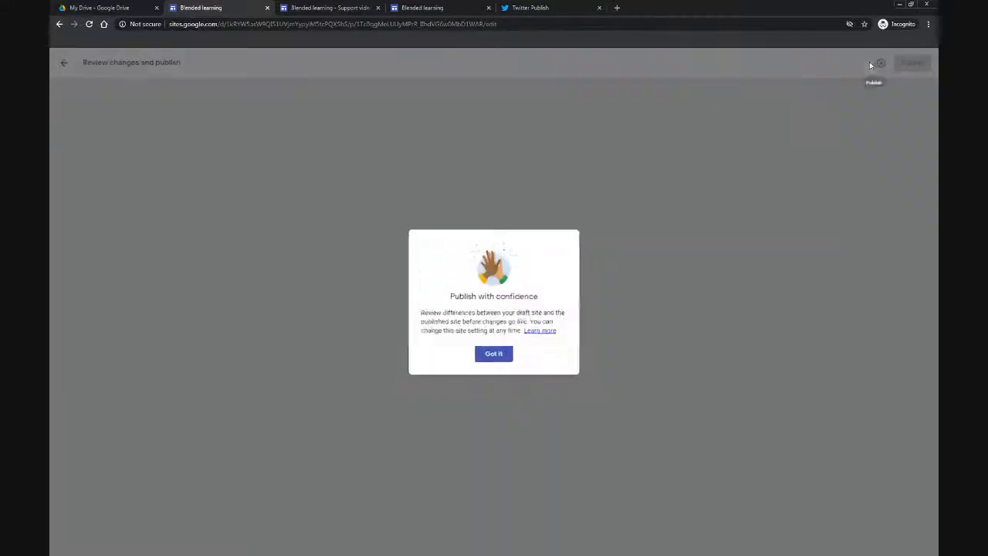
{"action": "left_click", "coordinate": [494, 356]}
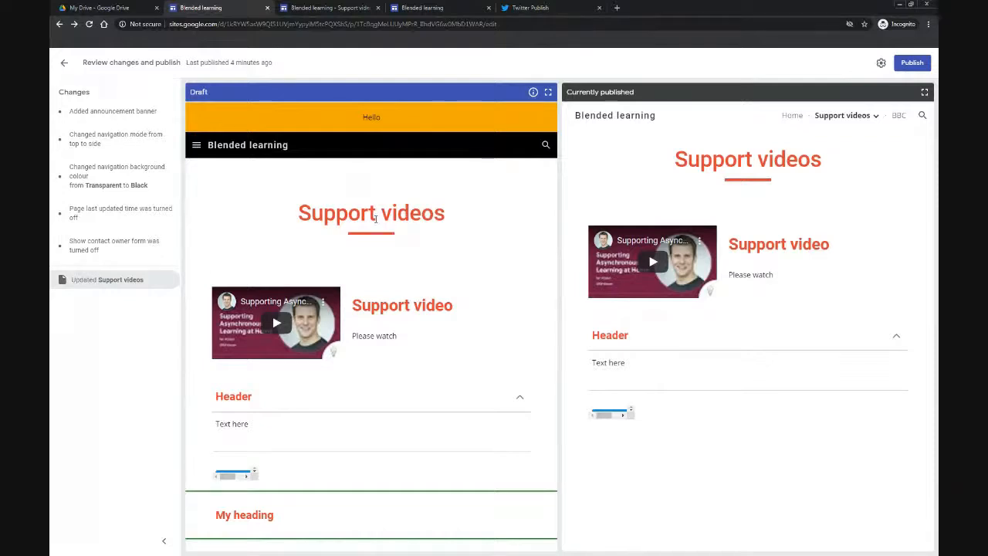
{"action": "left_click", "coordinate": [912, 66]}
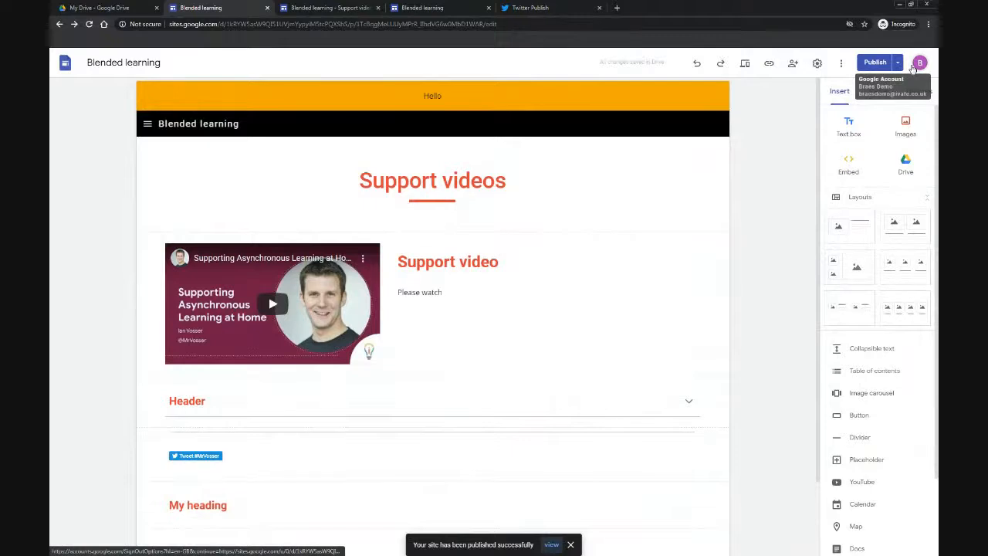
Step: Open the published site, copy the My heading anchor link and load it in the address bar, then return to the editor
{"action": "left_click", "coordinate": [897, 63]}
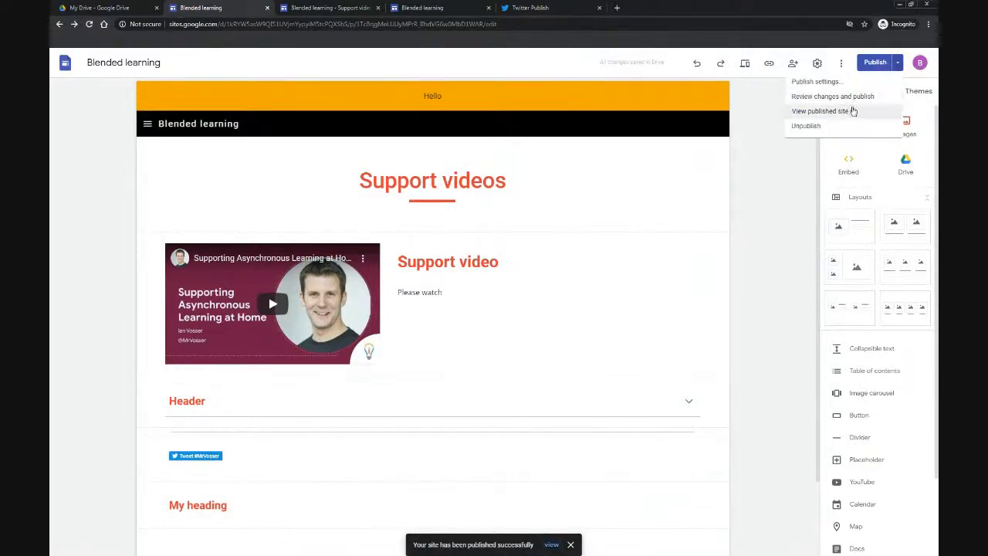
{"action": "left_click", "coordinate": [826, 112]}
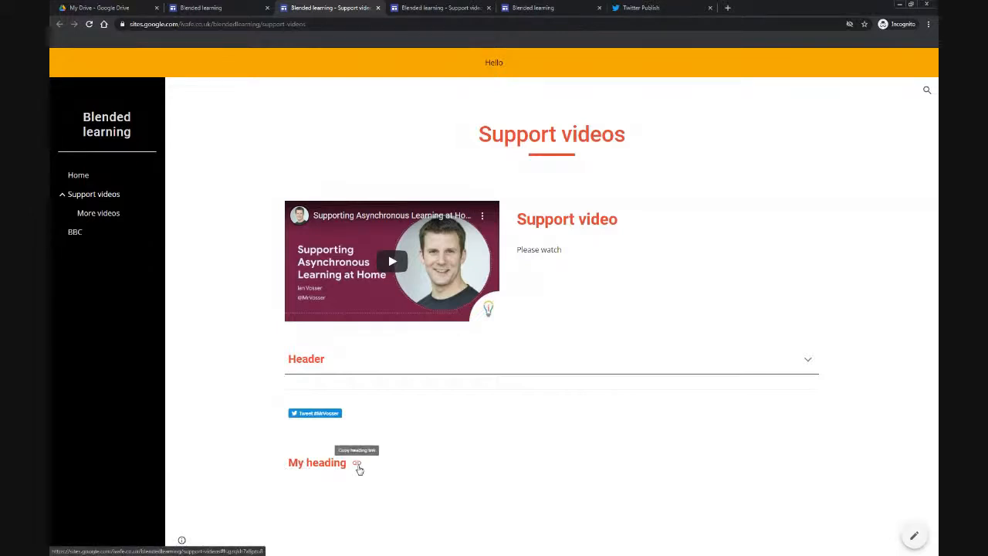
{"action": "left_click", "coordinate": [358, 464]}
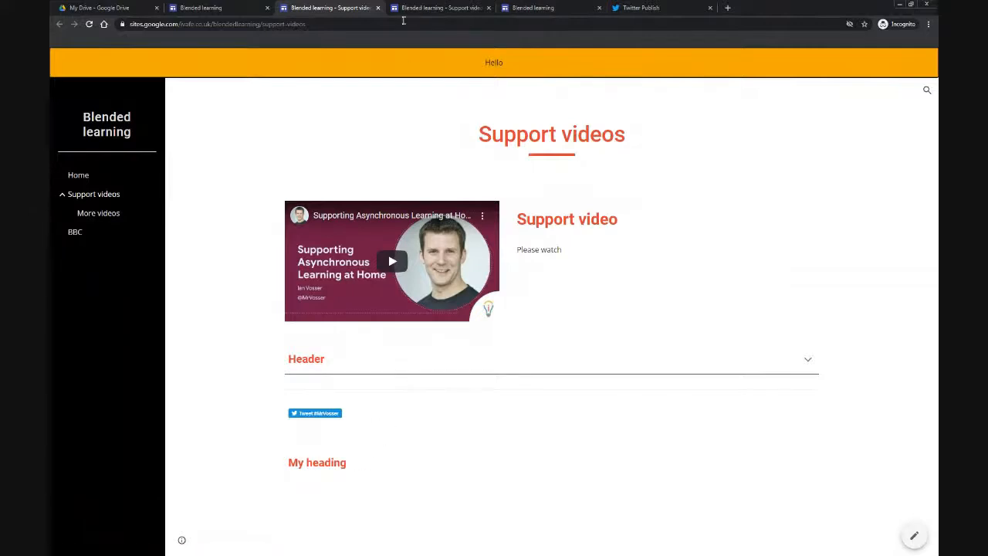
{"action": "left_click", "coordinate": [339, 24]}
{"action": "key", "text": "ctrl+v"}
{"action": "key", "text": "Return"}
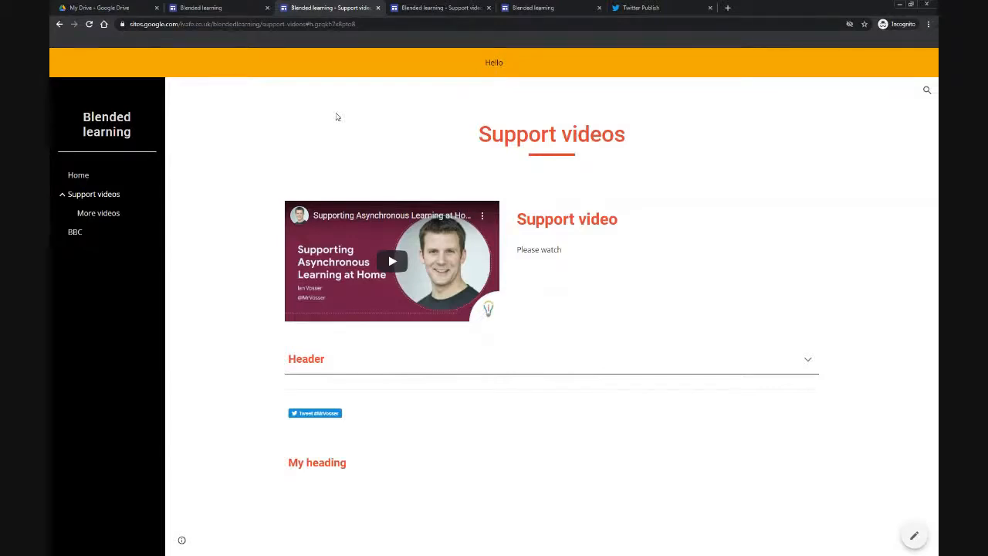
{"action": "left_click", "coordinate": [236, 10]}
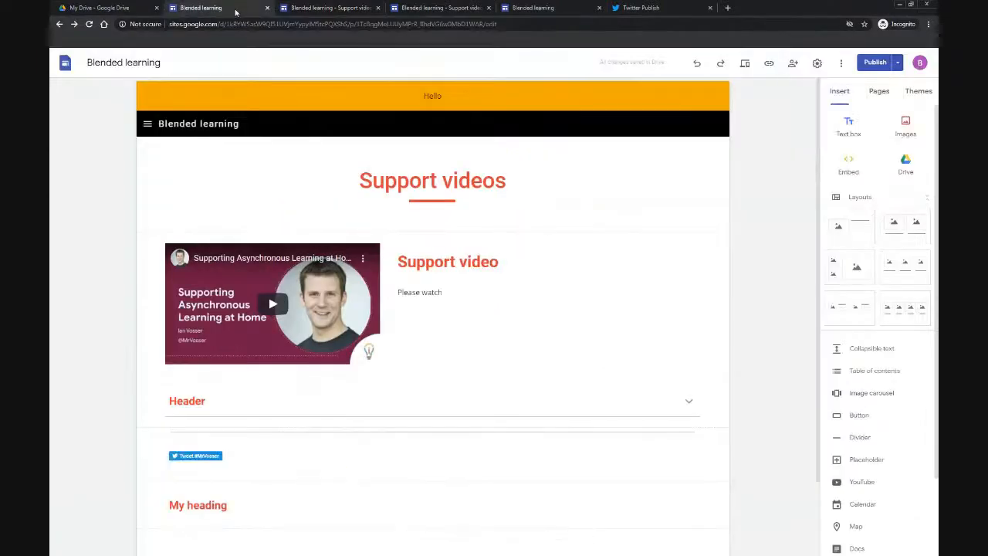
{"action": "left_click", "coordinate": [841, 68]}
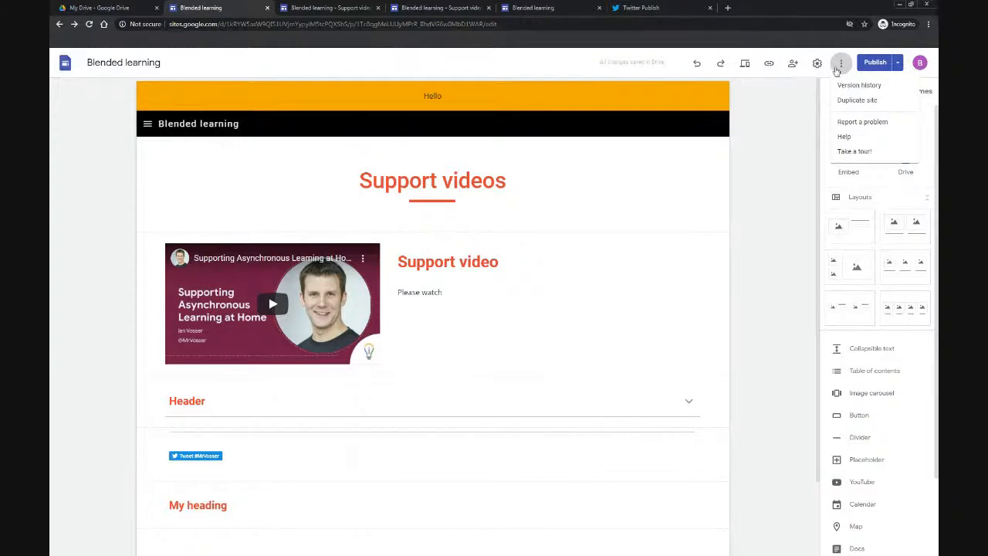
{"action": "left_click", "coordinate": [887, 102]}
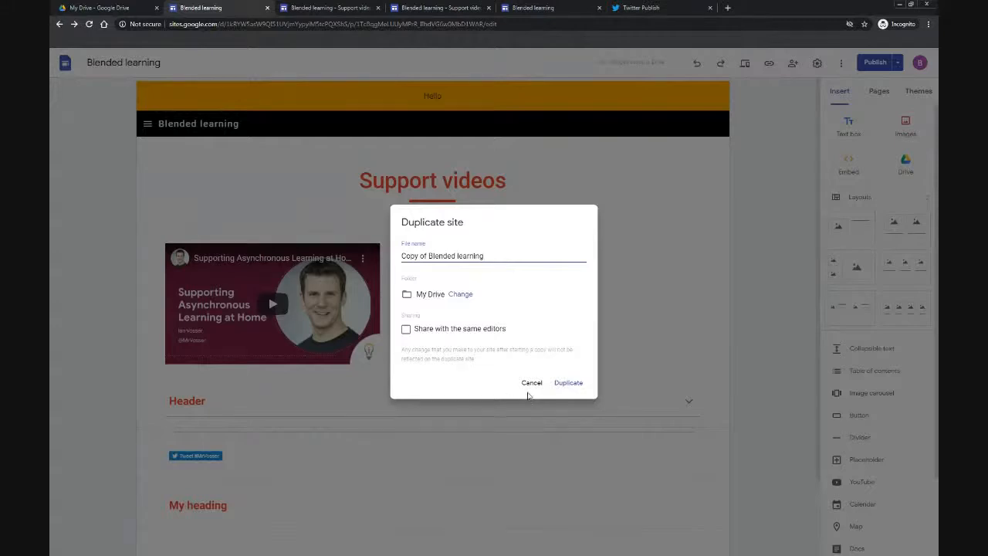
{"action": "left_click", "coordinate": [531, 384]}
{"action": "left_click", "coordinate": [840, 65]}
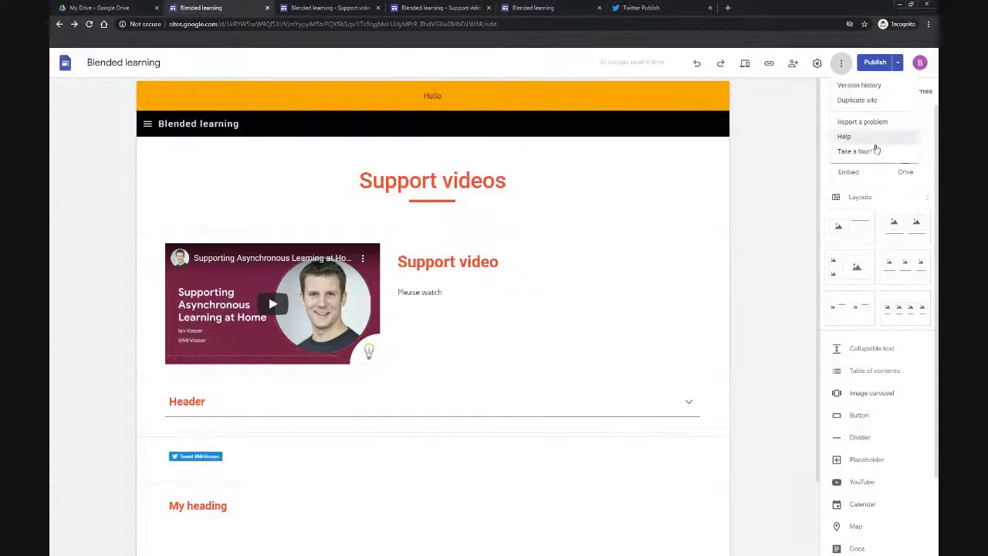
{"action": "left_click", "coordinate": [792, 145]}
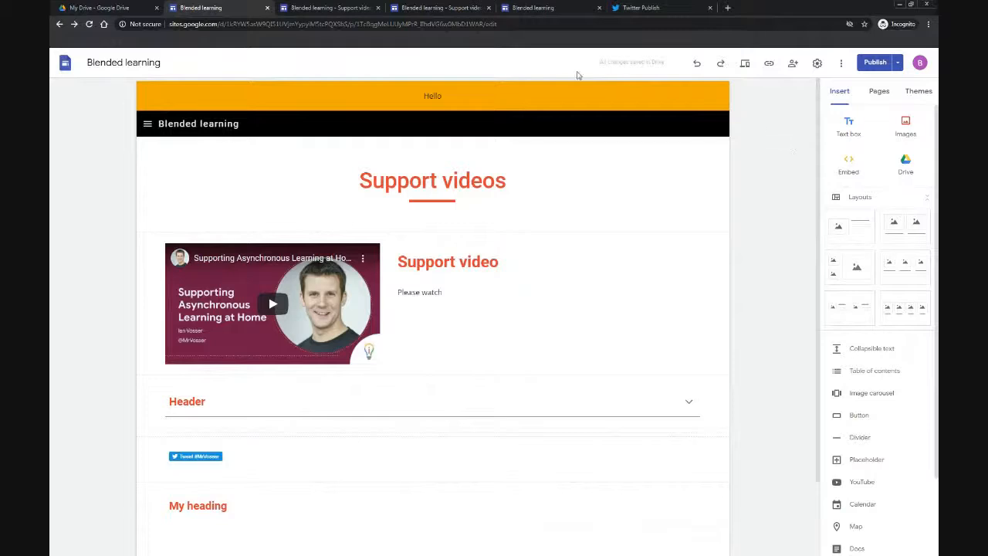
Step: Switch to the Secret page editor tab and view the published site
{"action": "left_click", "coordinate": [543, 10]}
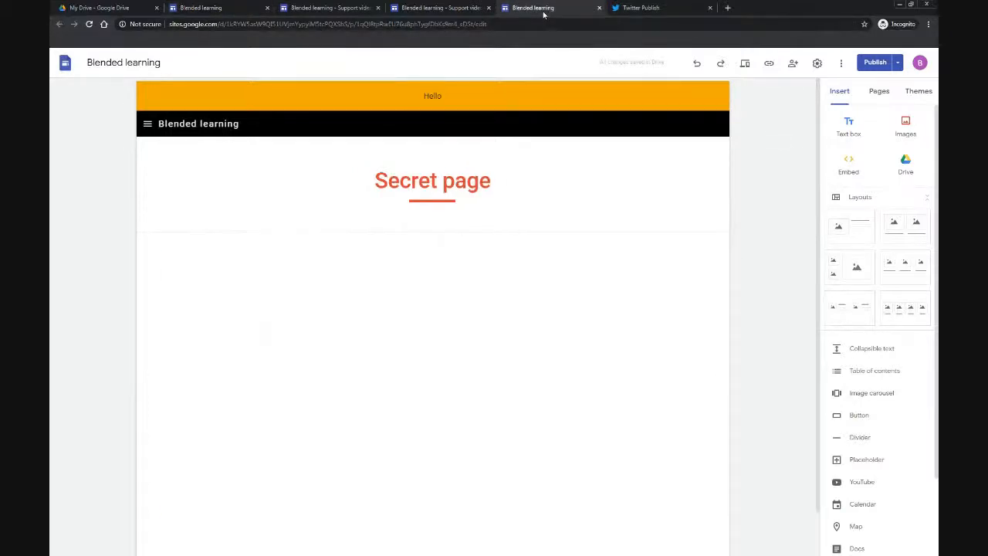
{"action": "left_click", "coordinate": [897, 65]}
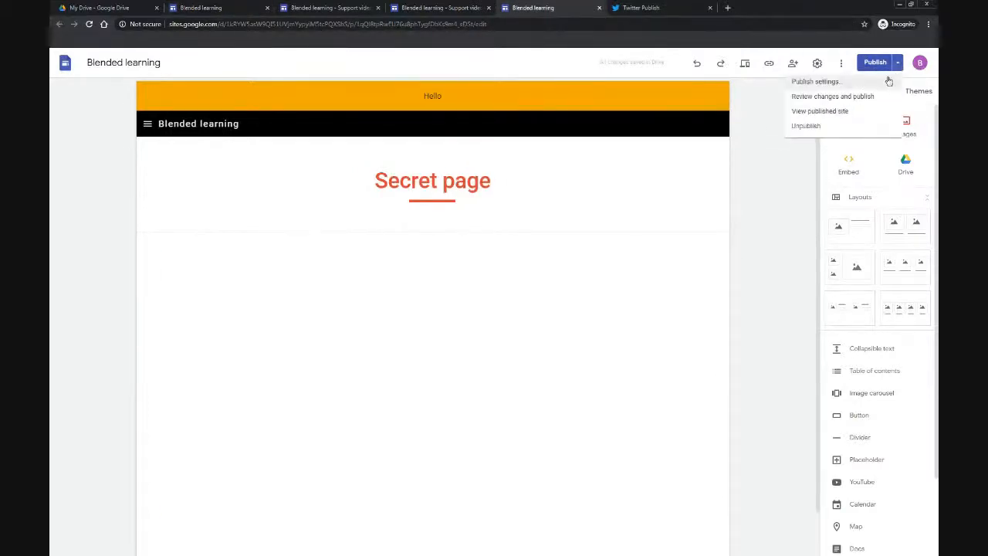
{"action": "left_click", "coordinate": [833, 110]}
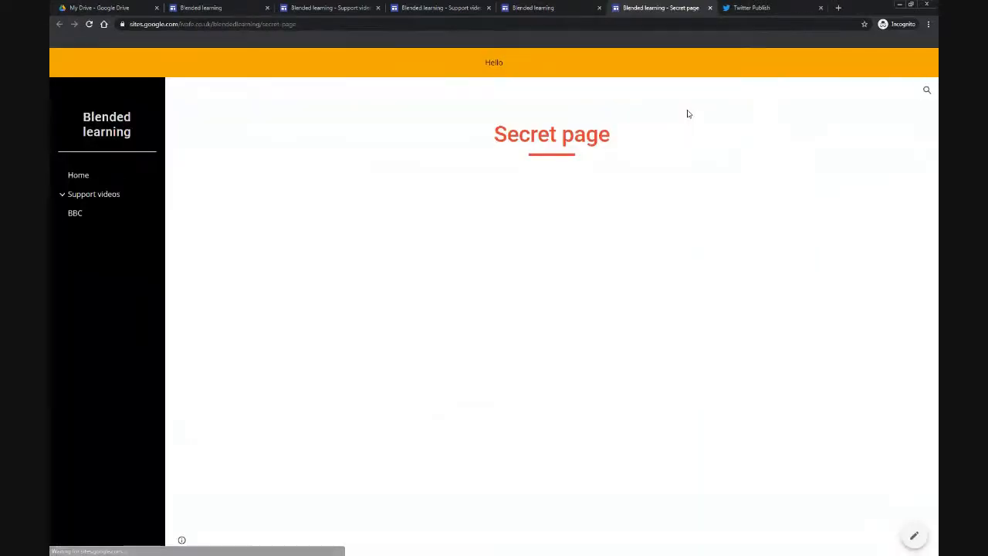
Step: Go to the Home page of the published site and open the site search box
{"action": "left_click", "coordinate": [86, 175]}
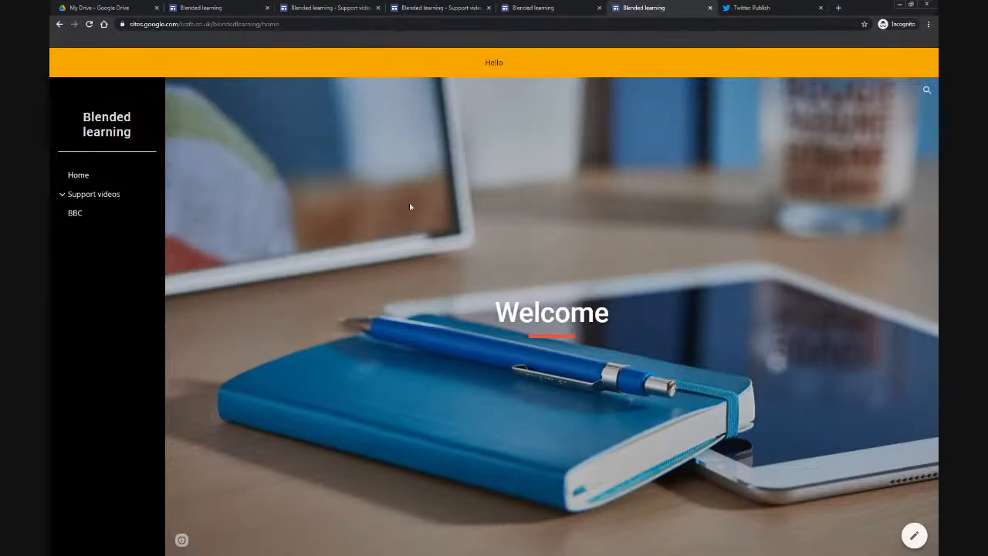
{"action": "left_click", "coordinate": [927, 90]}
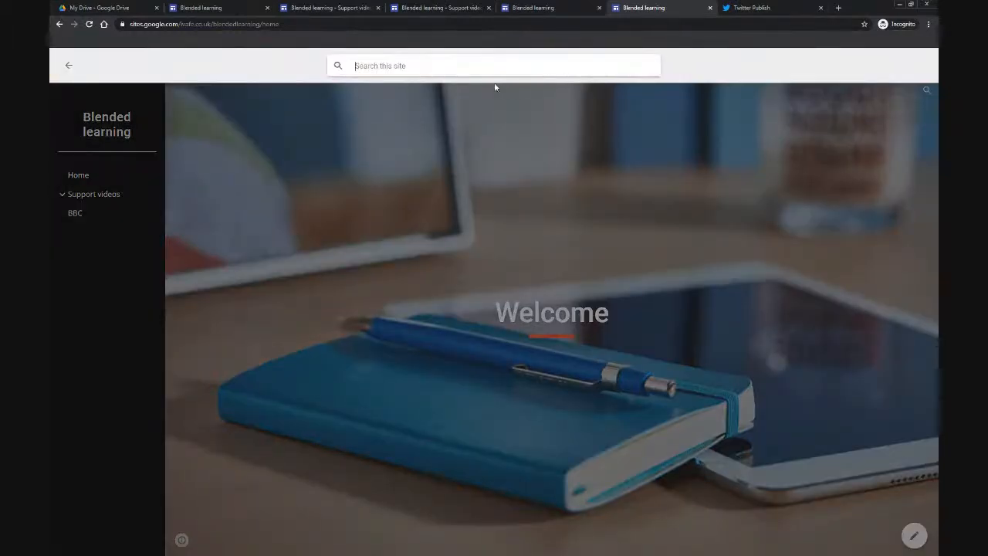